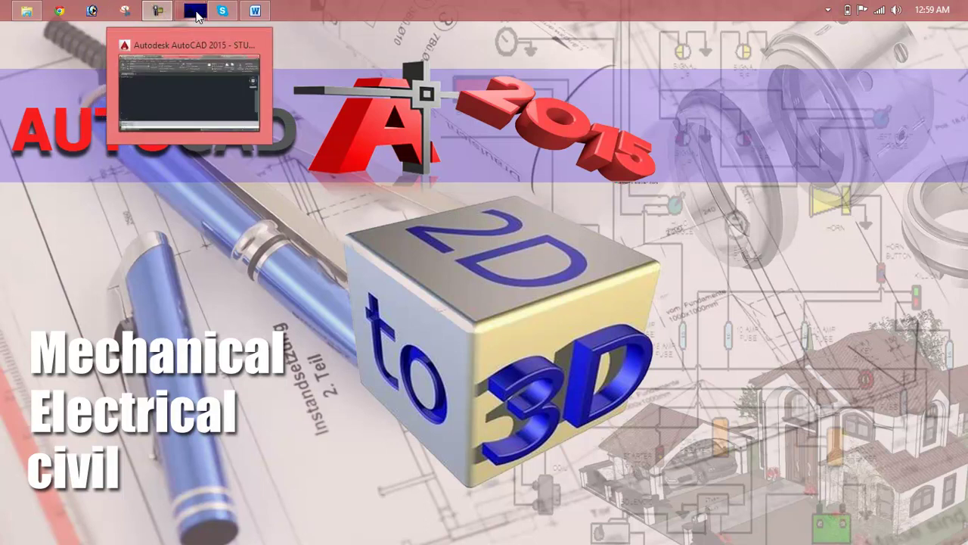
# Glance at the Lesson 25 notes document, then return to the AutoCAD drawing window.
pyautogui.click(255, 11)
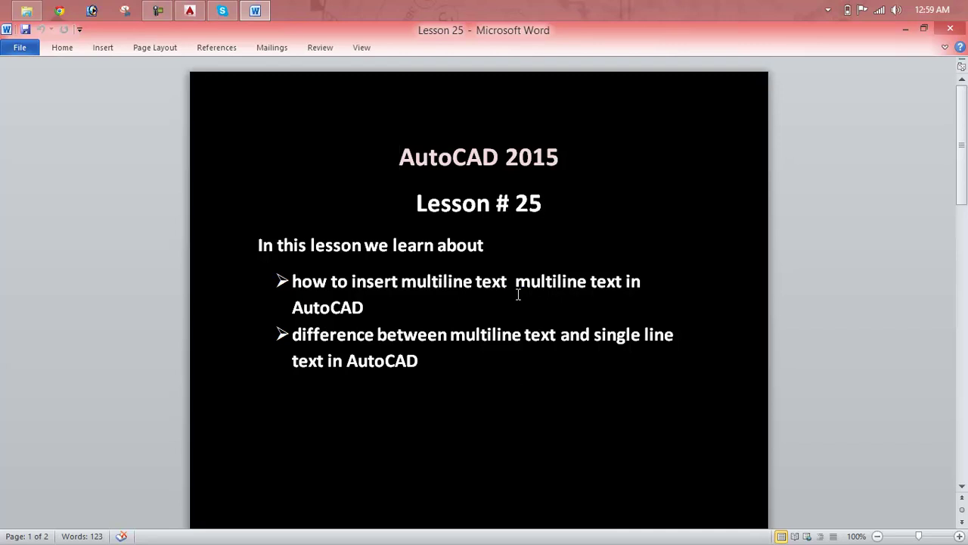
pyautogui.click(904, 30)
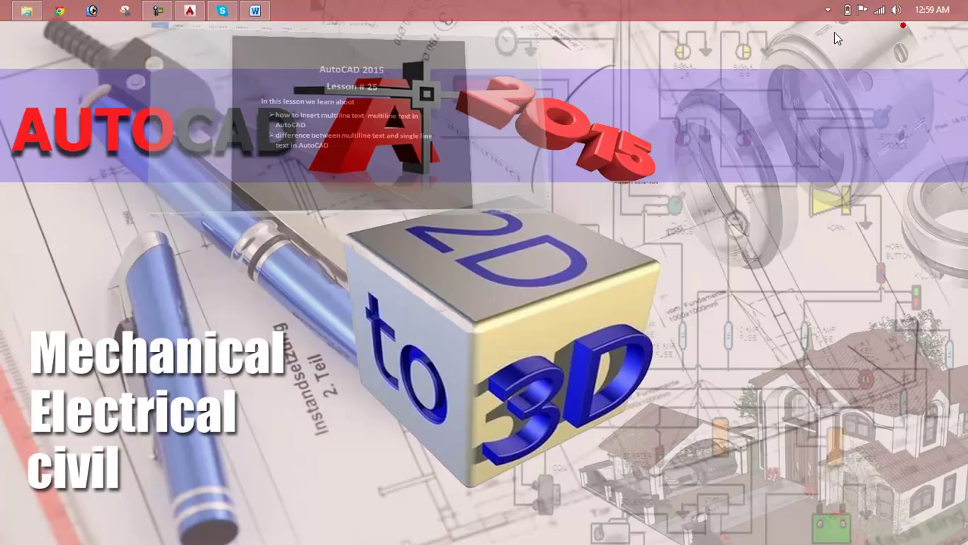
pyautogui.click(193, 12)
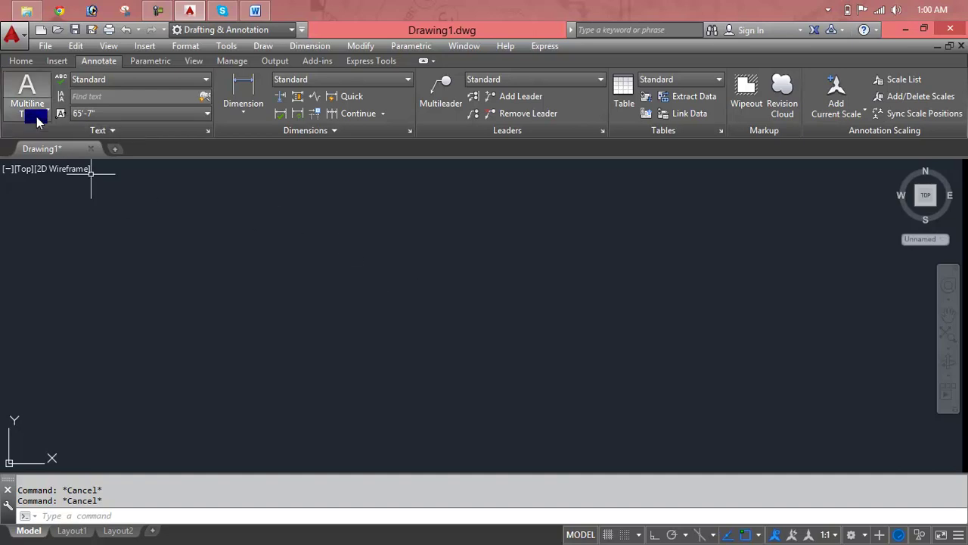
# Browse the Home, Parametric and Annotate tabs and preview the multiline/single-line text choices.
pyautogui.click(21, 61)
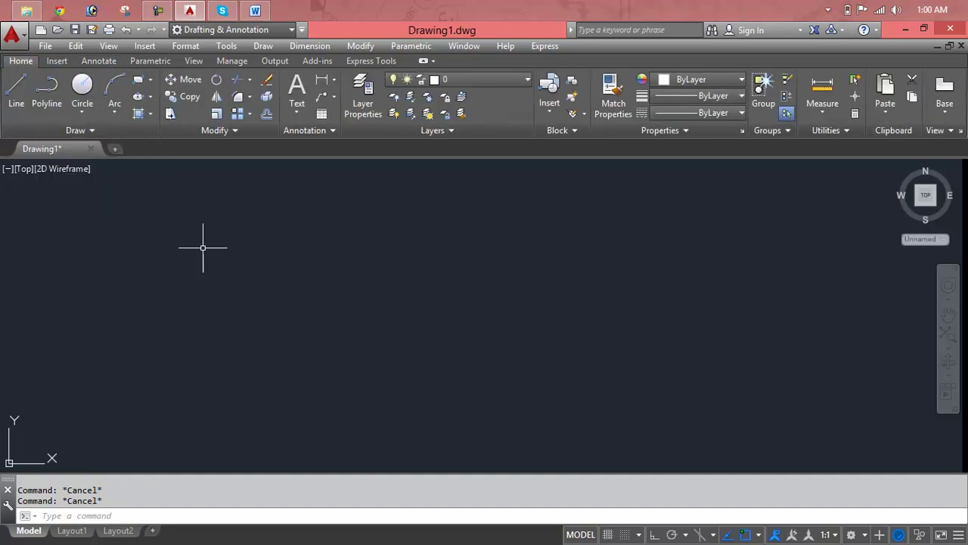
pyautogui.click(139, 68)
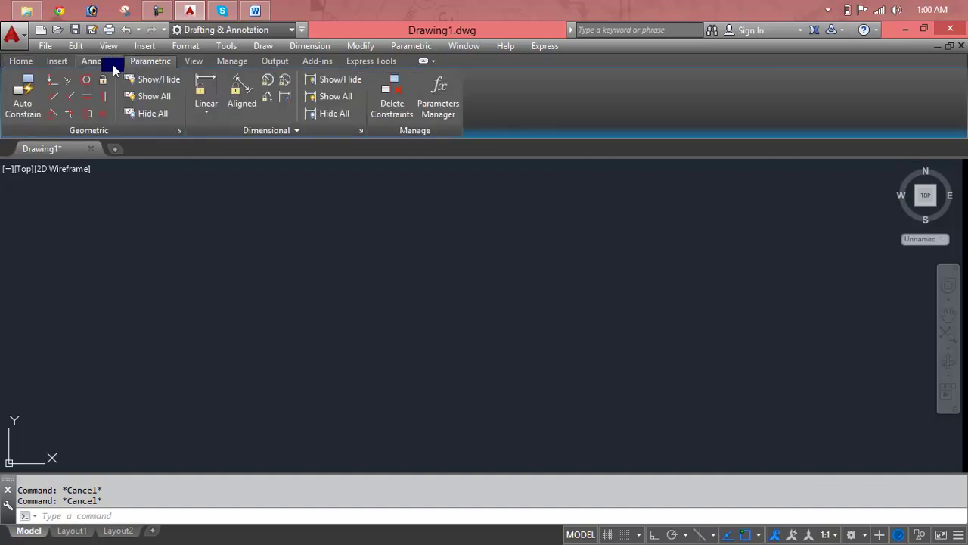
pyautogui.click(113, 64)
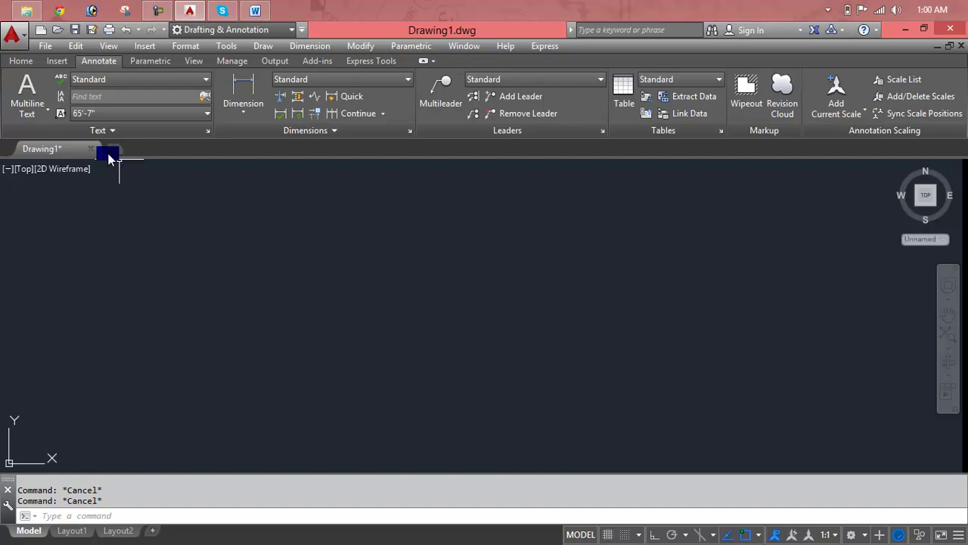
pyautogui.click(41, 115)
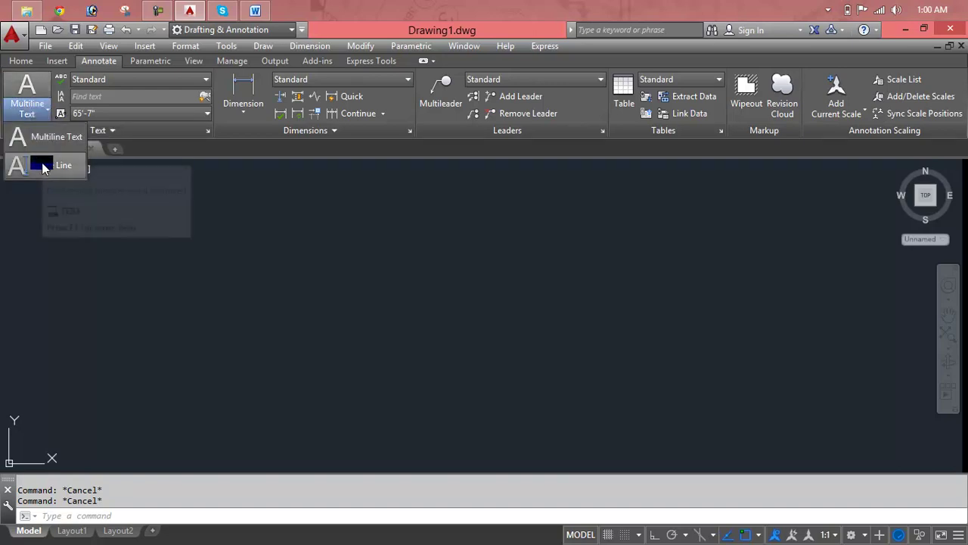
pyautogui.click(206, 215)
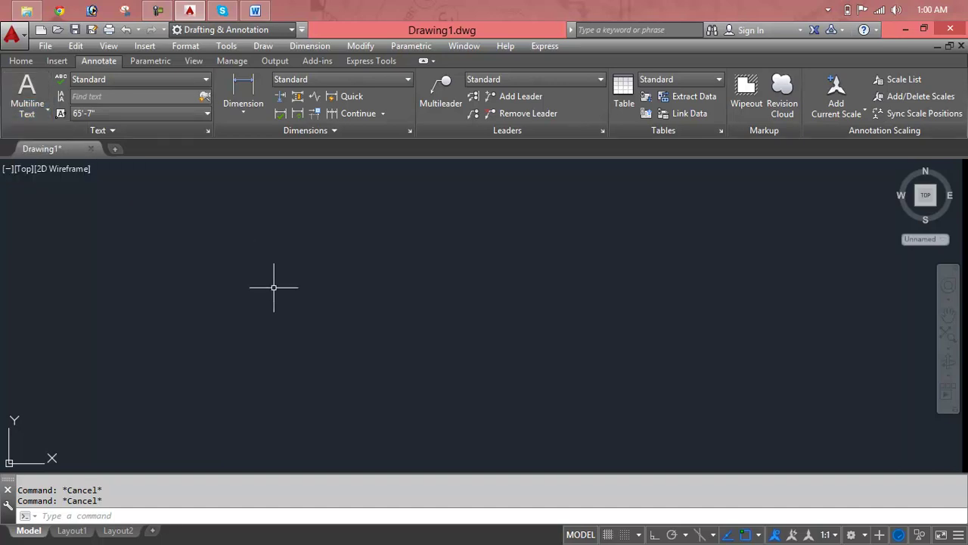
pyautogui.write('T')
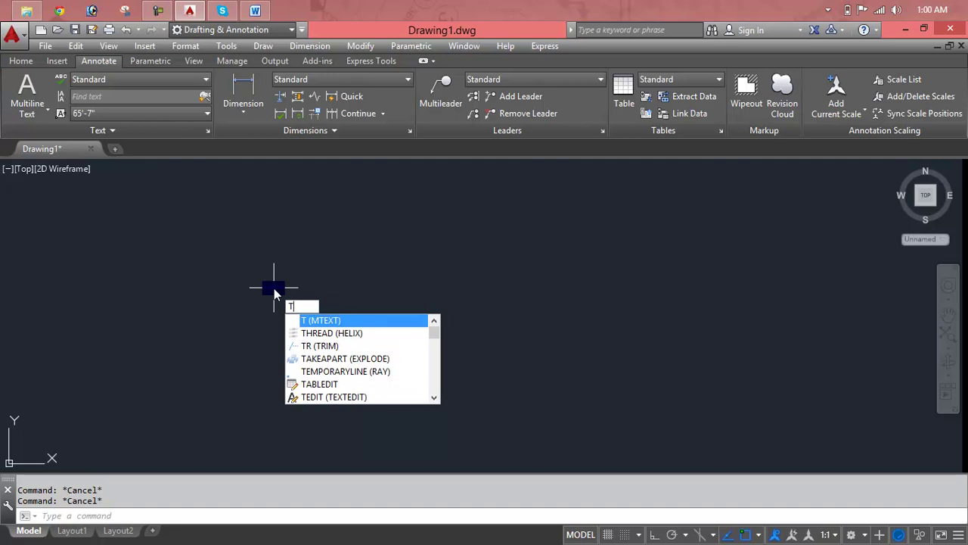
pyautogui.write('E')
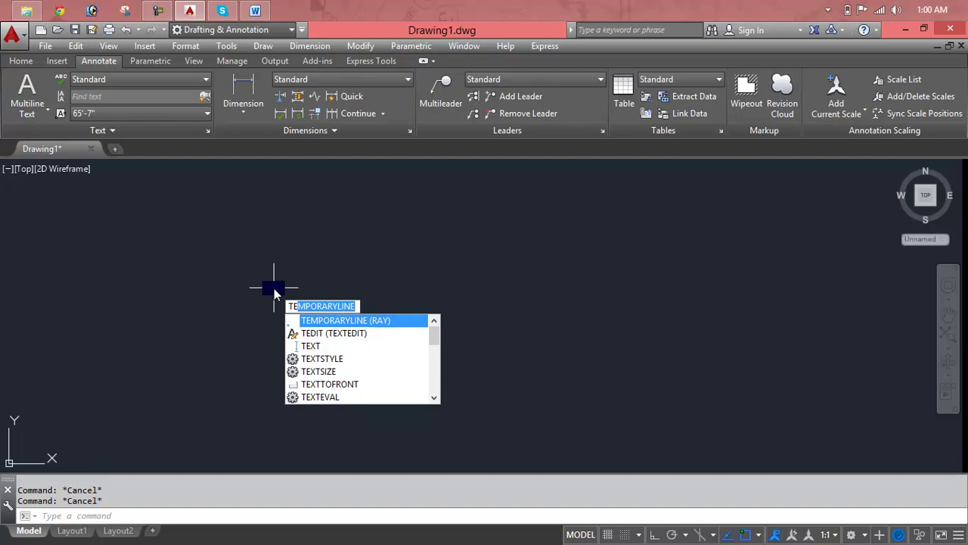
pyautogui.press('BackSpace')
pyautogui.press('BackSpace')
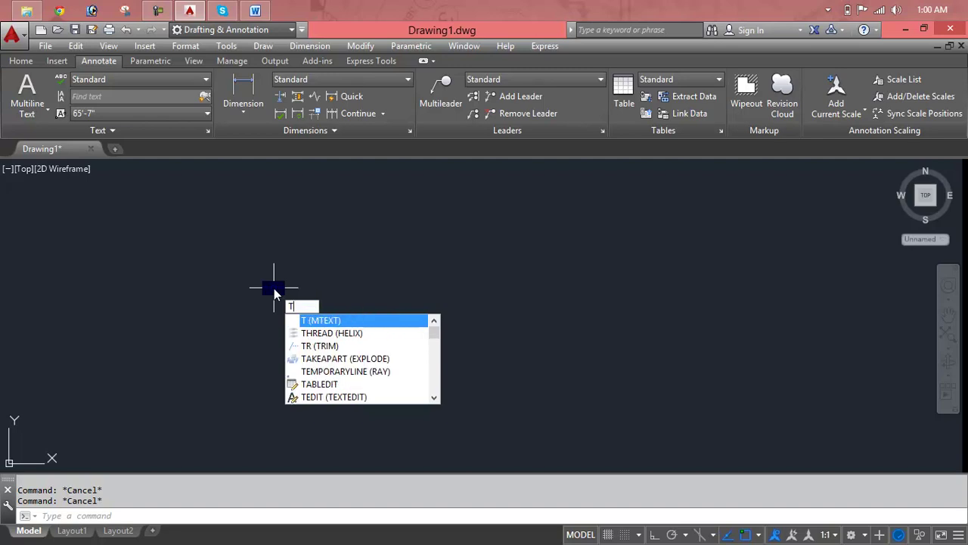
pyautogui.press('BackSpace')
pyautogui.write('T')
pyautogui.press('BackSpace')
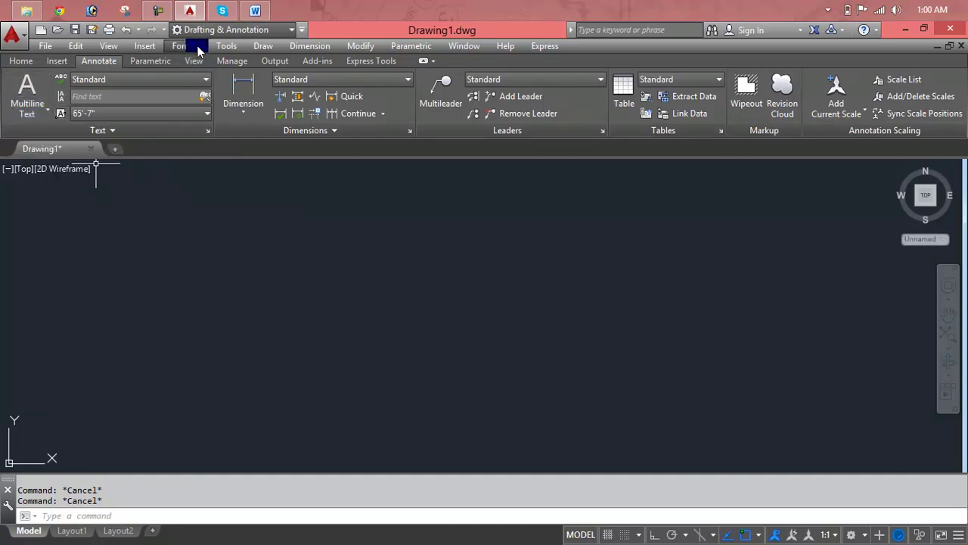
pyautogui.click(129, 47)
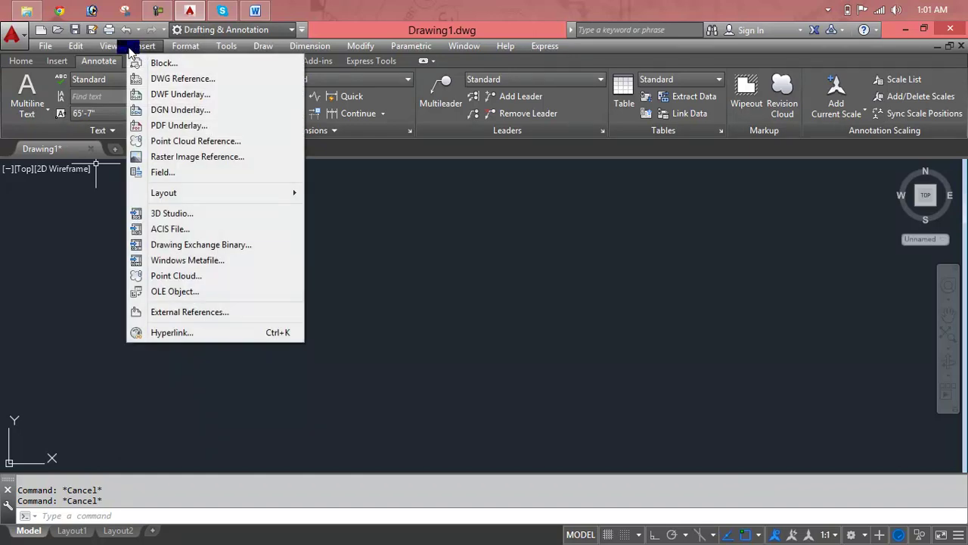
pyautogui.moveTo(186, 46)
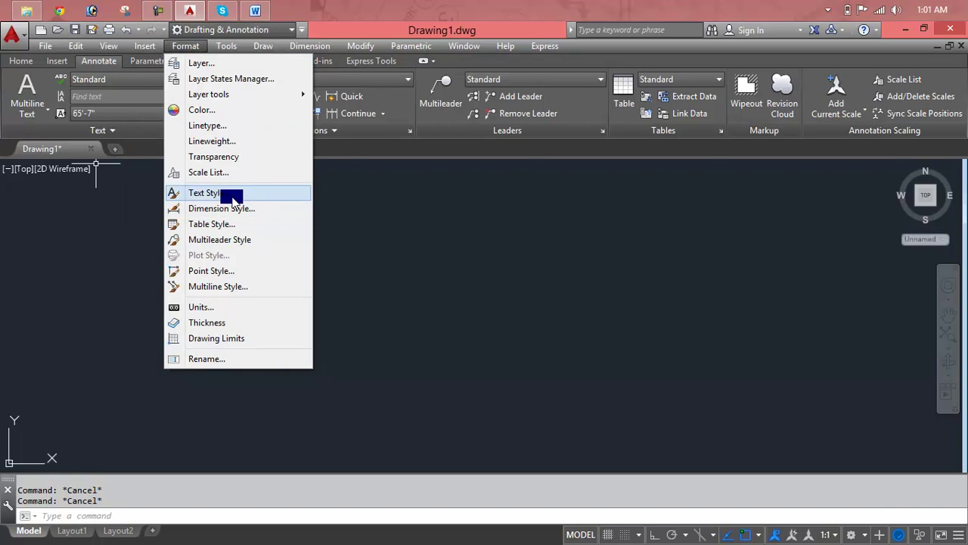
pyautogui.click(227, 46)
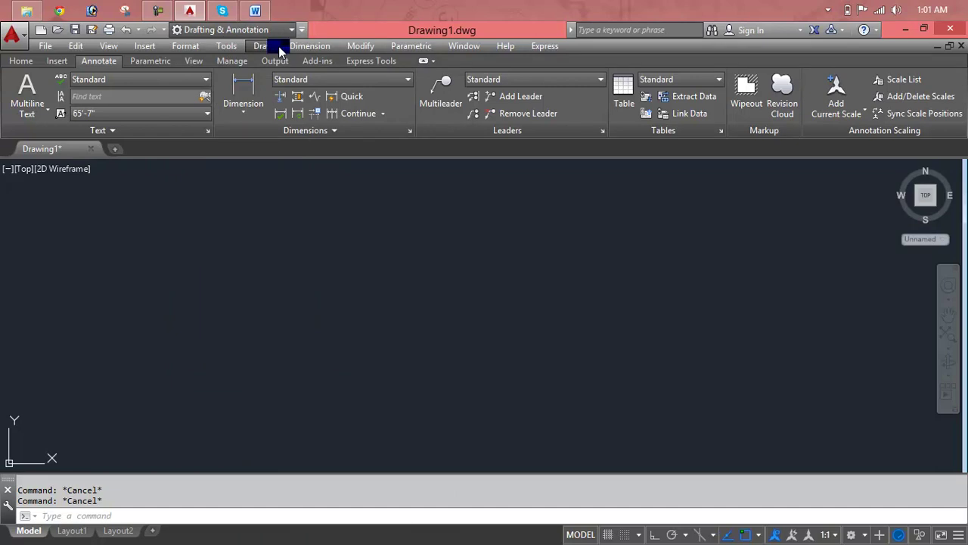
pyautogui.click(279, 46)
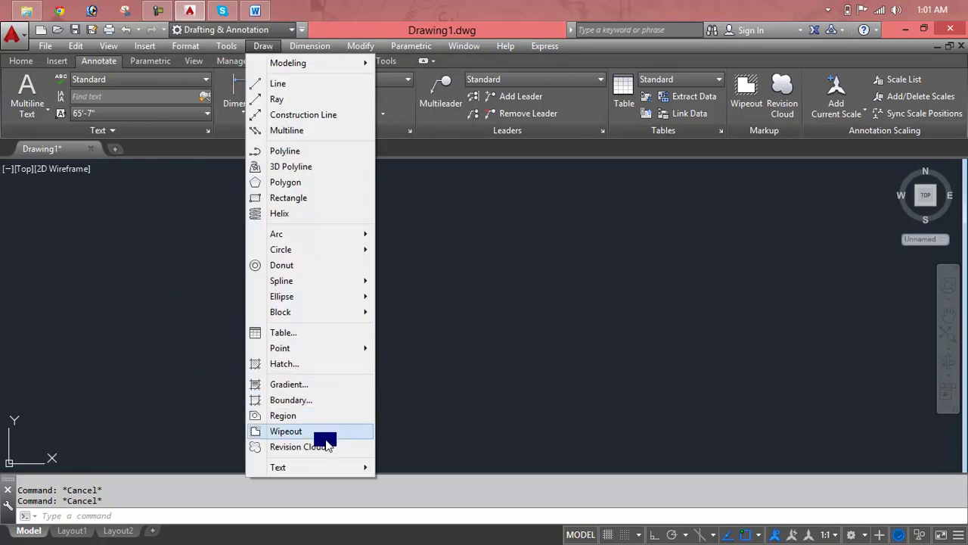
pyautogui.moveTo(277, 466)
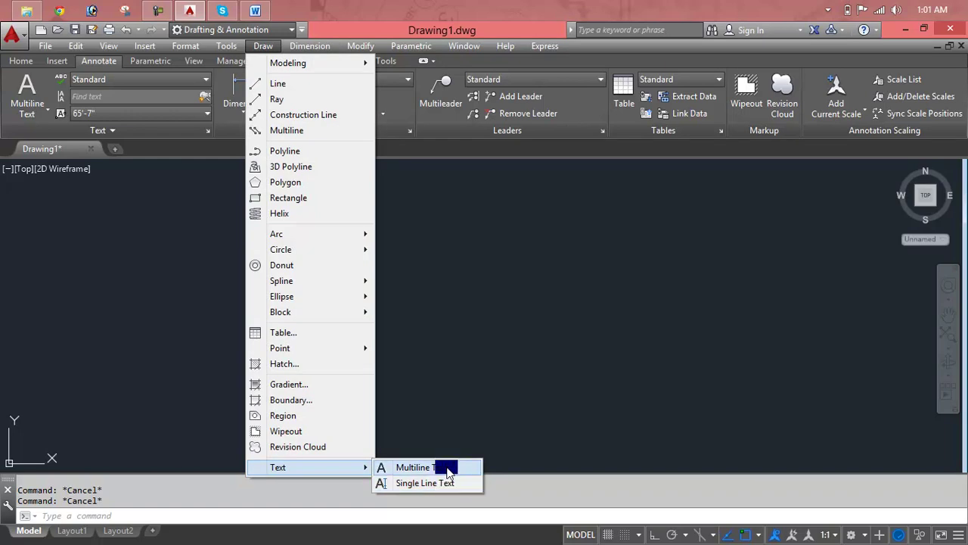
pyautogui.click(199, 48)
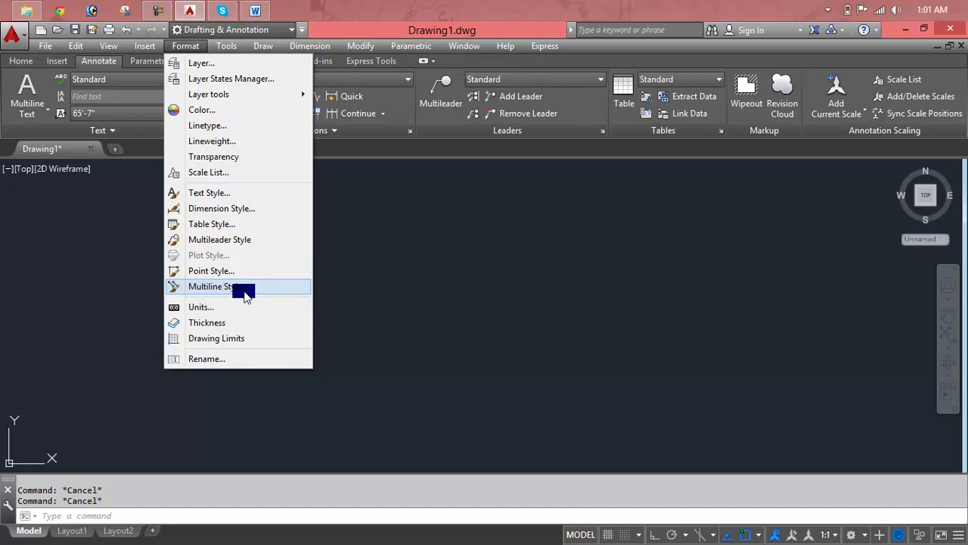
pyautogui.click(364, 271)
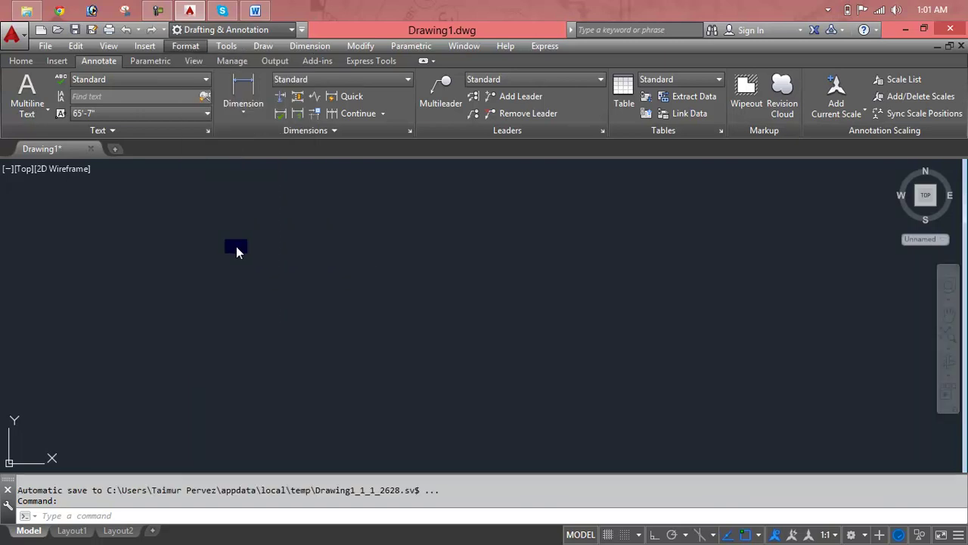
pyautogui.click(236, 247)
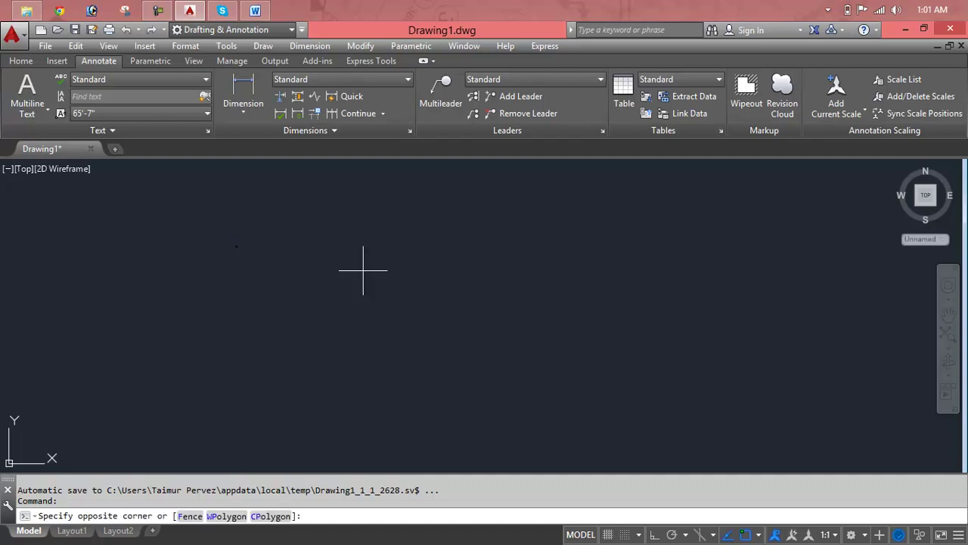
pyautogui.press('Escape')
pyautogui.write('T')
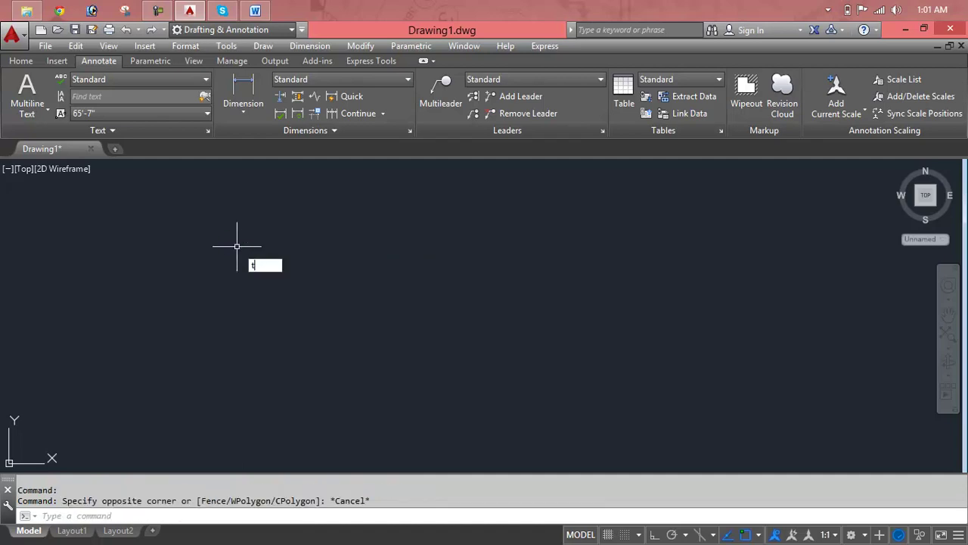
pyautogui.write('EXT')
pyautogui.press('Return')
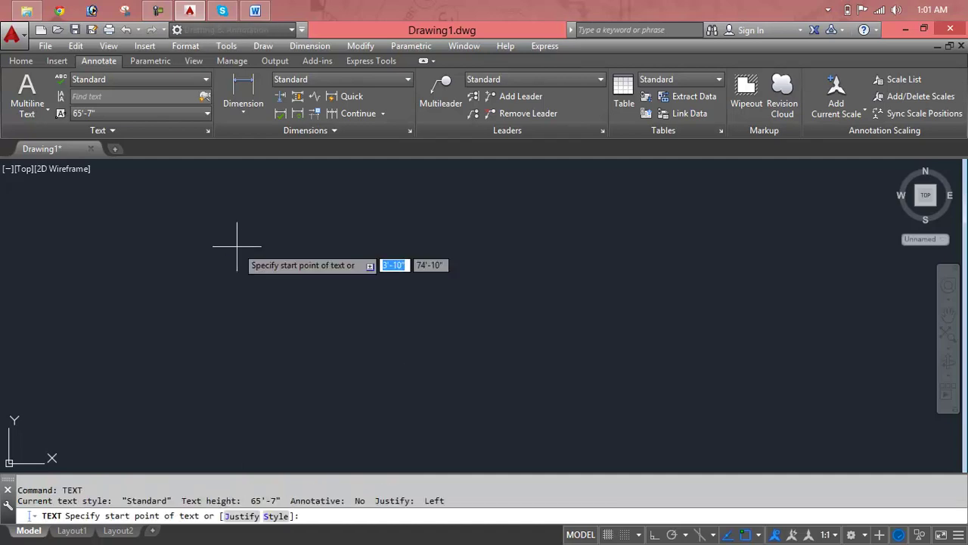
pyautogui.click(137, 236)
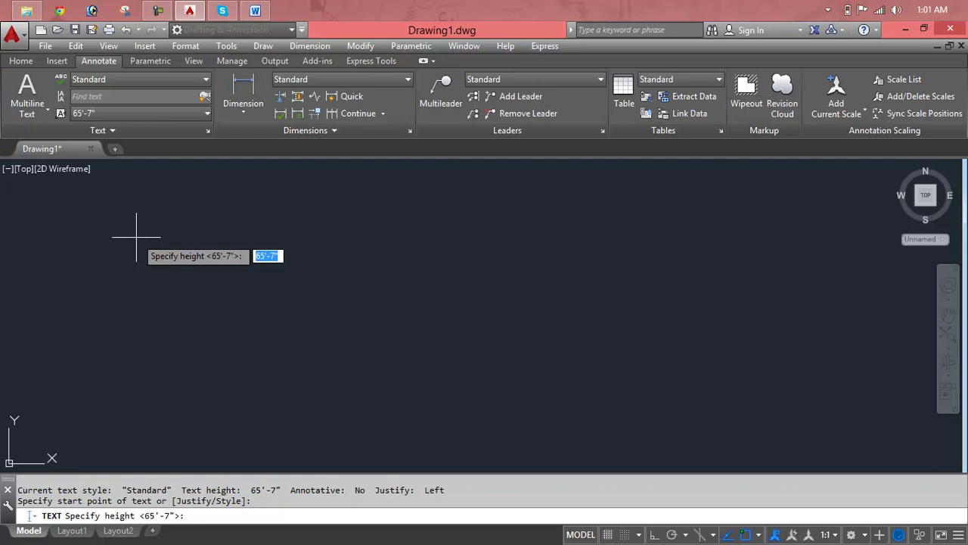
pyautogui.click(136, 237)
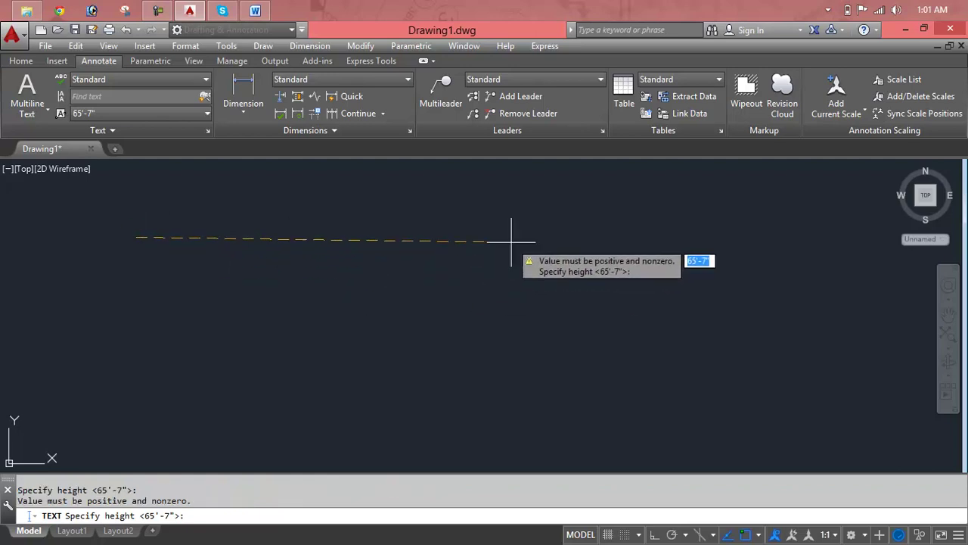
pyautogui.click(466, 229)
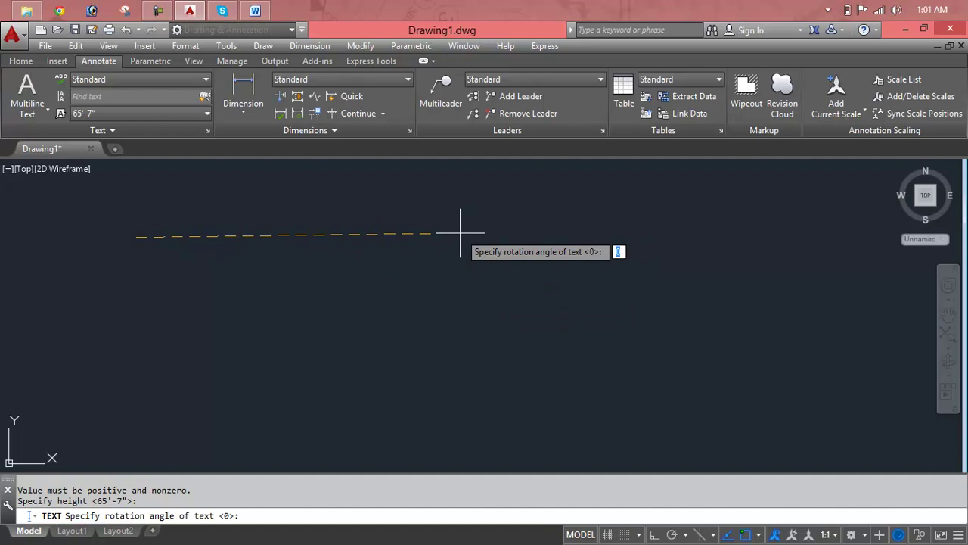
pyautogui.press('Return')
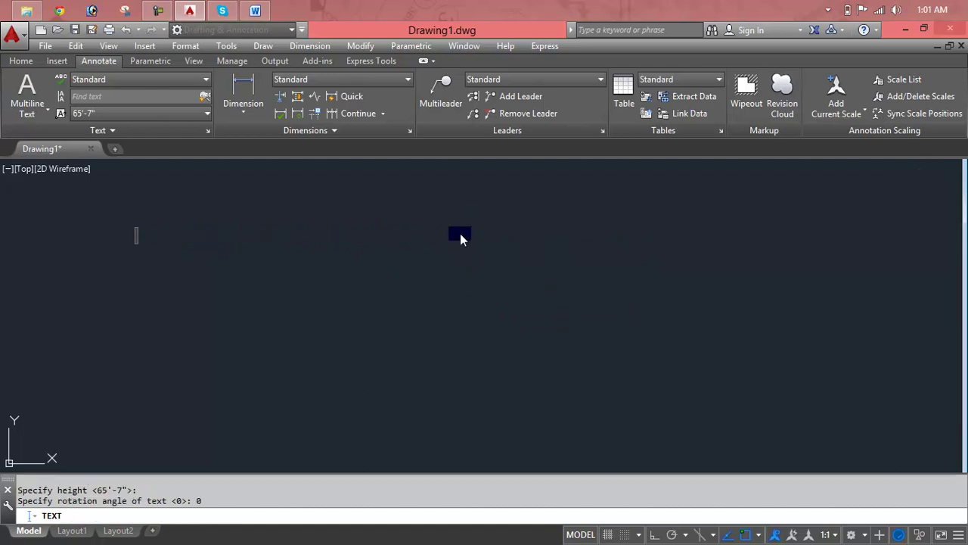
pyautogui.scroll(3, 135, 234)
pyautogui.scroll(2, 124, 233)
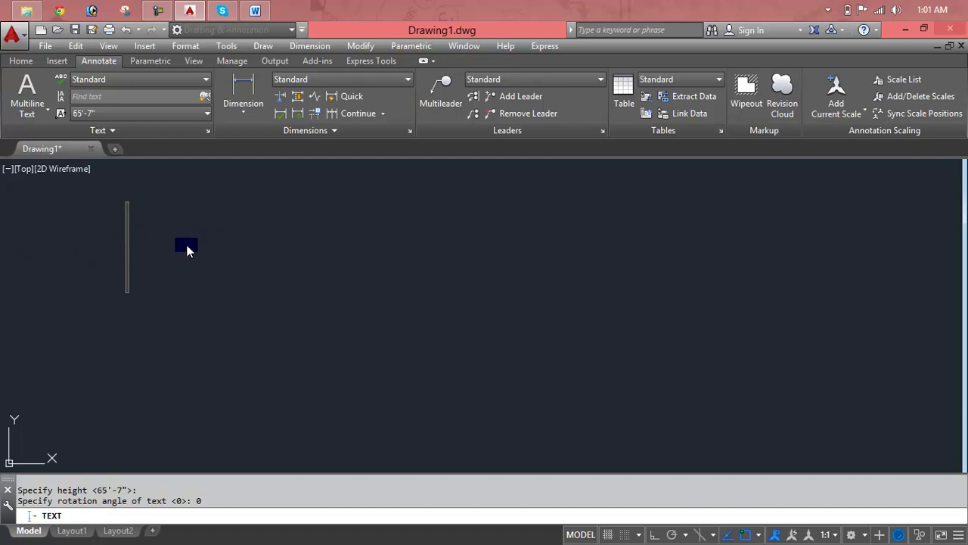
pyautogui.write('hello word')
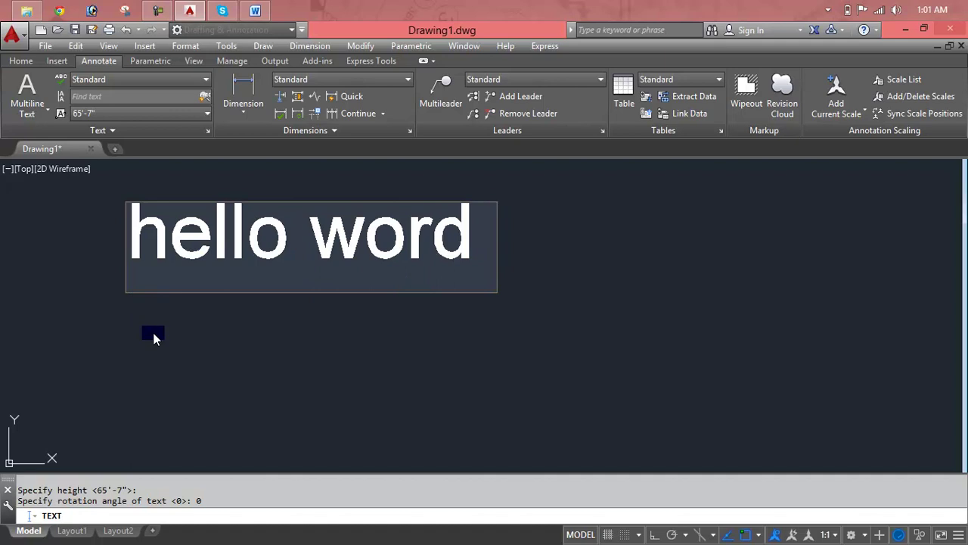
pyautogui.click(471, 242)
pyautogui.click(98, 112)
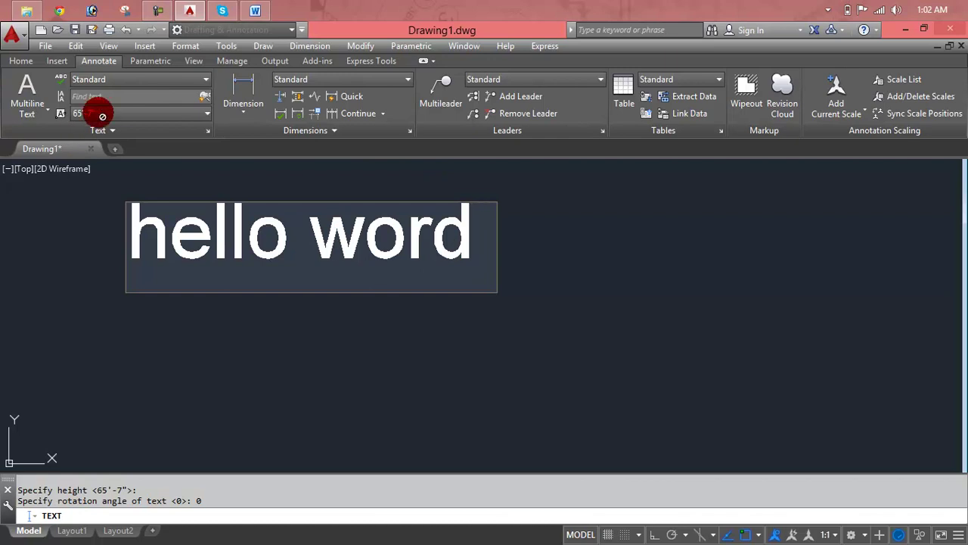
pyautogui.click(469, 240)
pyautogui.moveTo(469, 240); pyautogui.dragTo(116, 222)
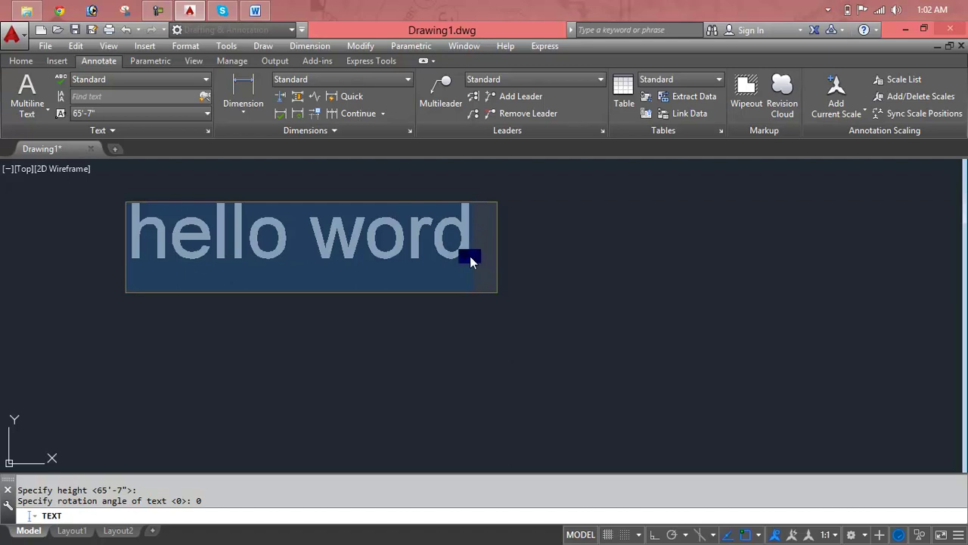
pyautogui.press('Escape')
pyautogui.press('Escape')
# Start the MT multiline text command, then cancel the pending placement.
pyautogui.write('mt')
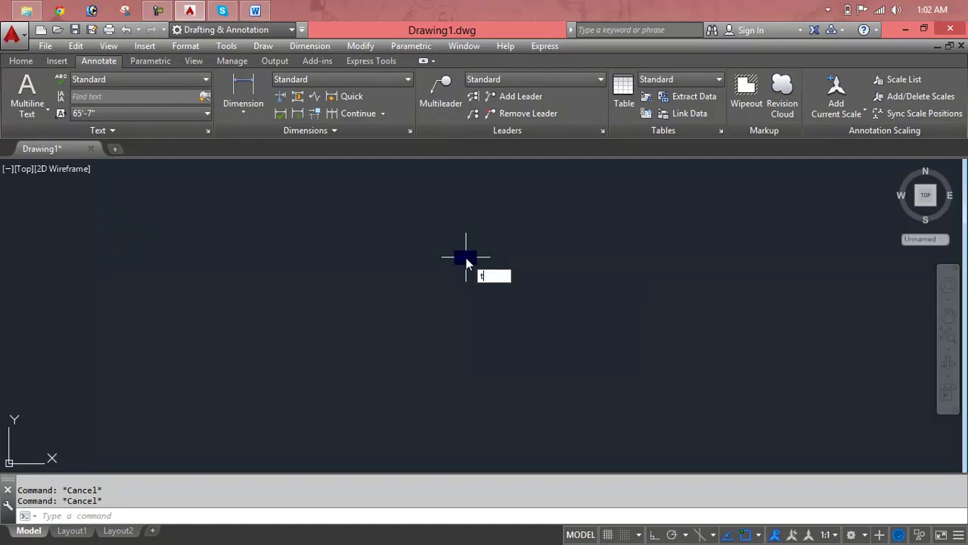
pyautogui.press('Return')
pyautogui.press('Escape')
pyautogui.press('Escape')
pyautogui.press('Escape')
pyautogui.scroll(-3, 368, 253)
pyautogui.write('mt')
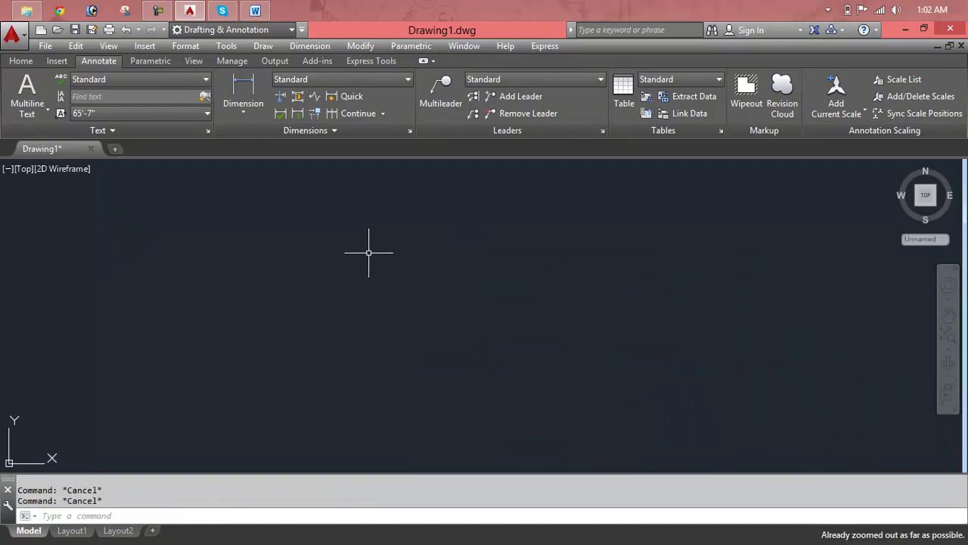
pyautogui.press('Return')
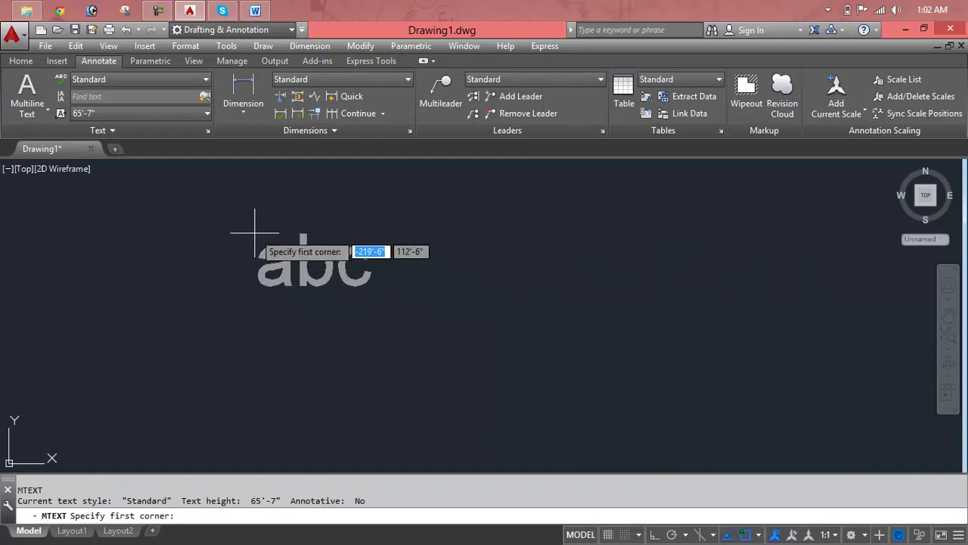
pyautogui.press('Escape')
pyautogui.press('Escape')
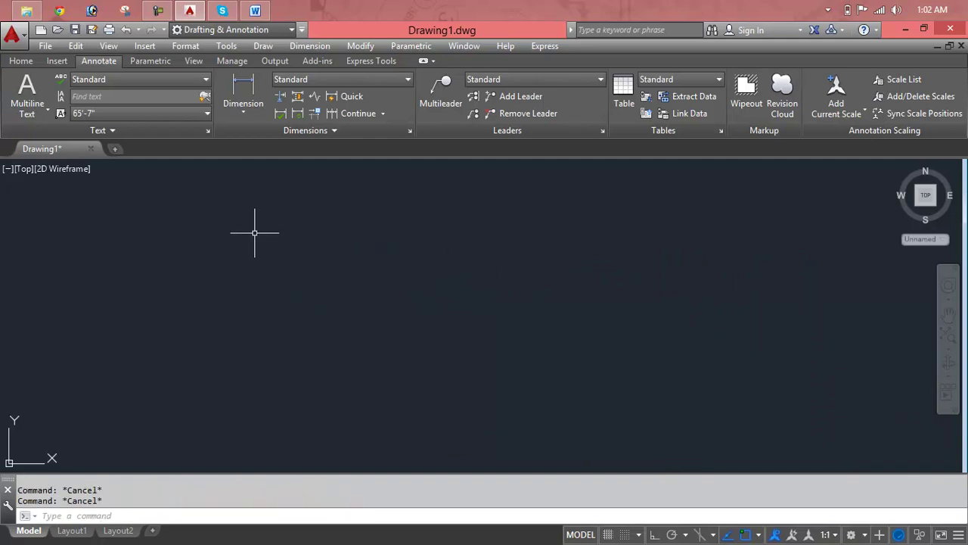
# Try a single-line 'hello world' at 10 height and 0 rotation, then discard it.
pyautogui.write('text')
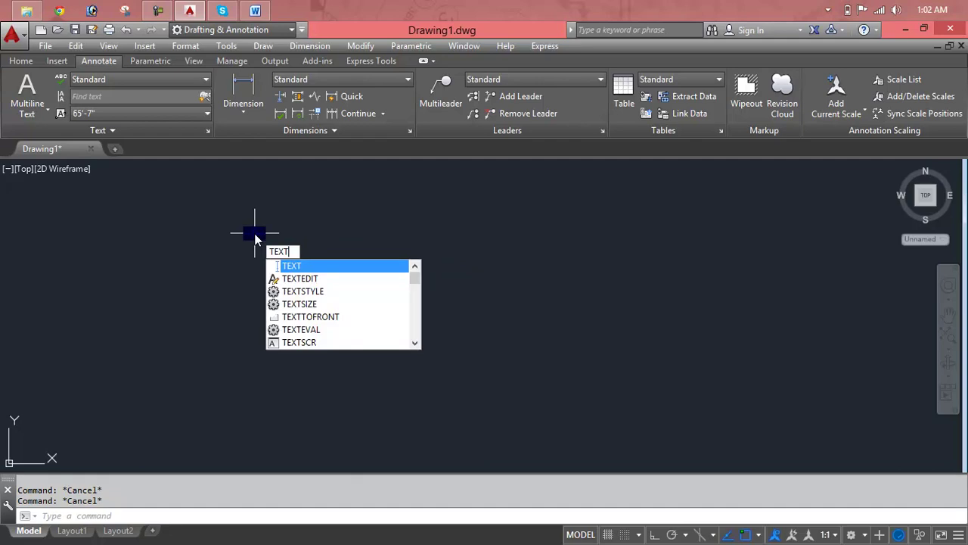
pyautogui.press('Return')
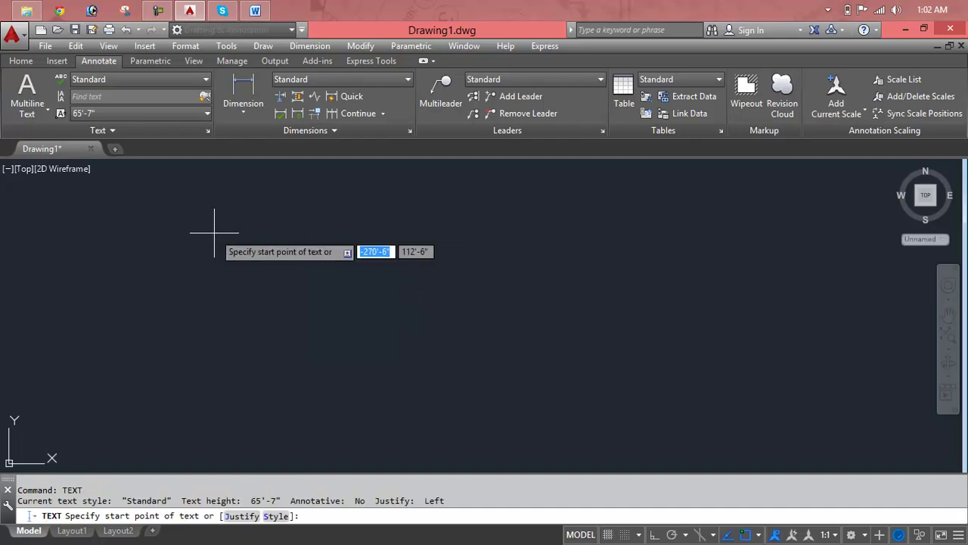
pyautogui.click(214, 233)
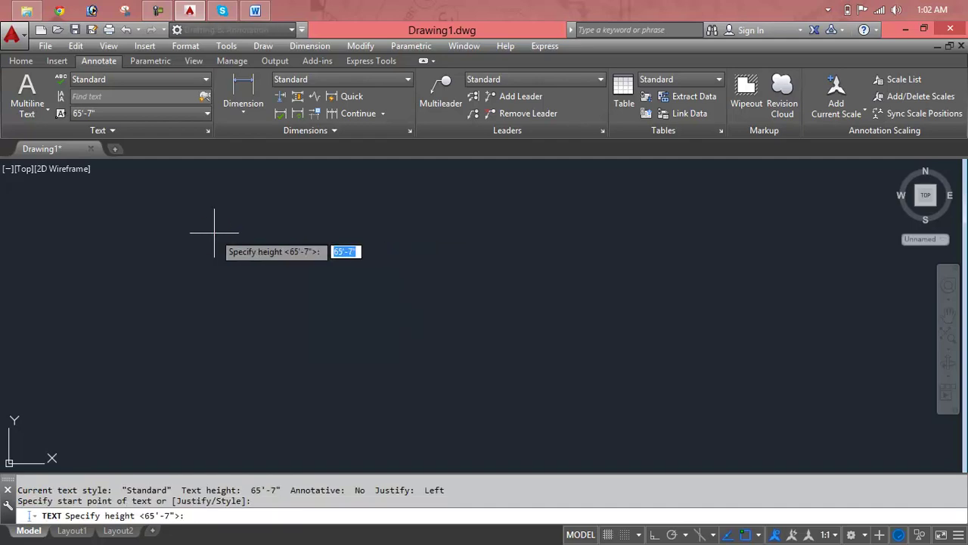
pyautogui.write('10')
pyautogui.press('Return')
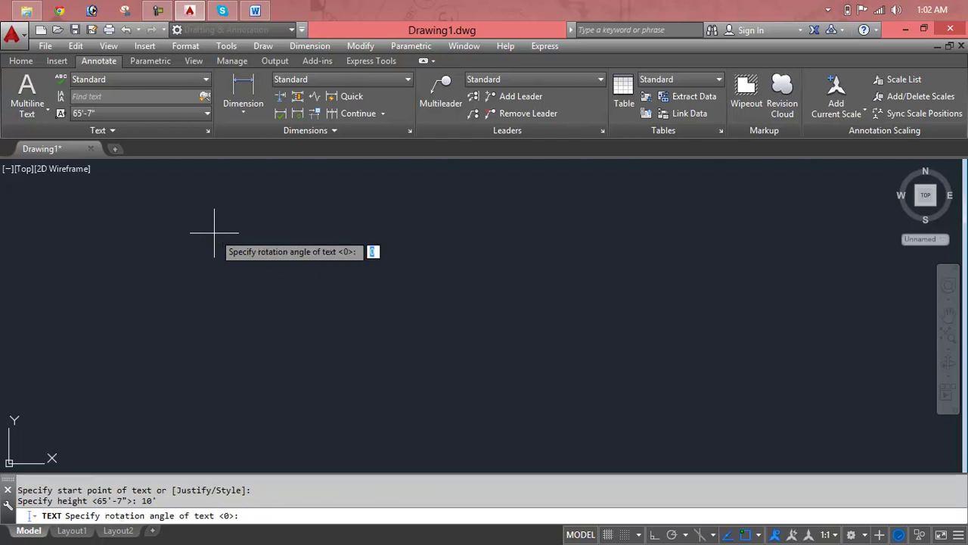
pyautogui.press('Return')
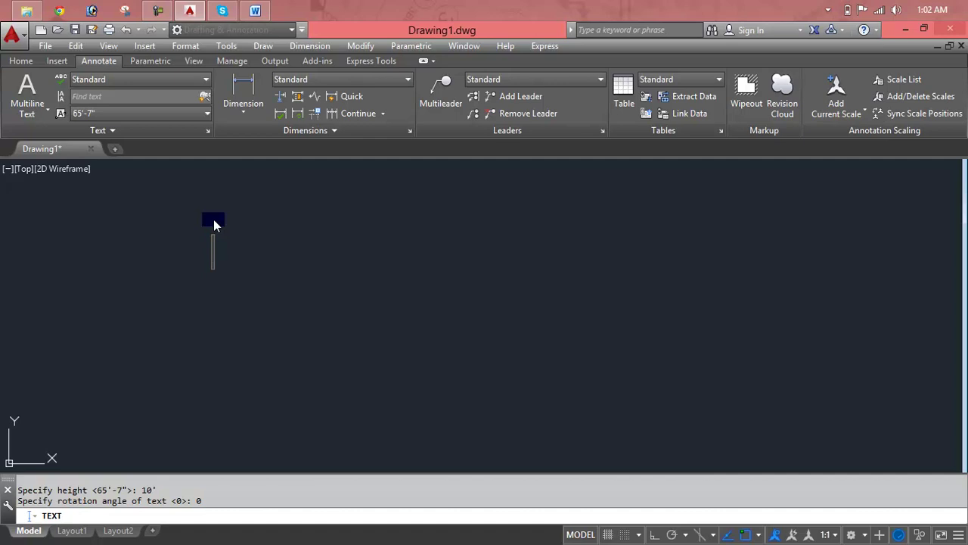
pyautogui.write('hellow')
pyautogui.press('BackSpace')
pyautogui.write('world')
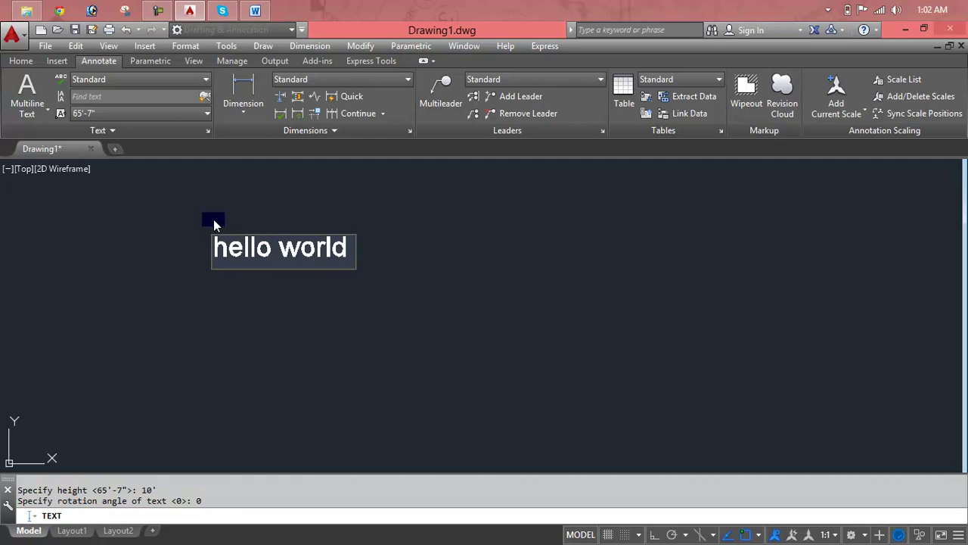
pyautogui.press('Escape')
pyautogui.press('Escape')
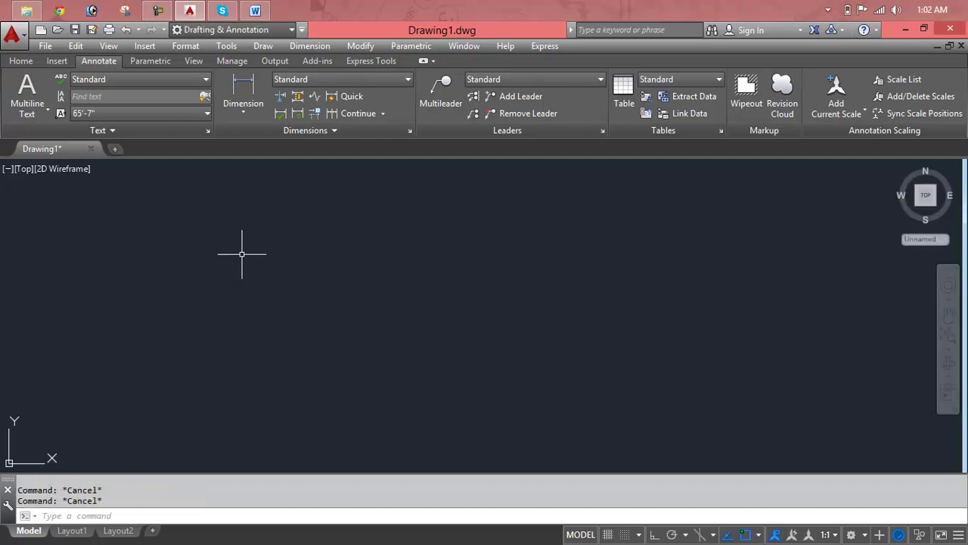
pyautogui.write('tet')
pyautogui.press('Return')
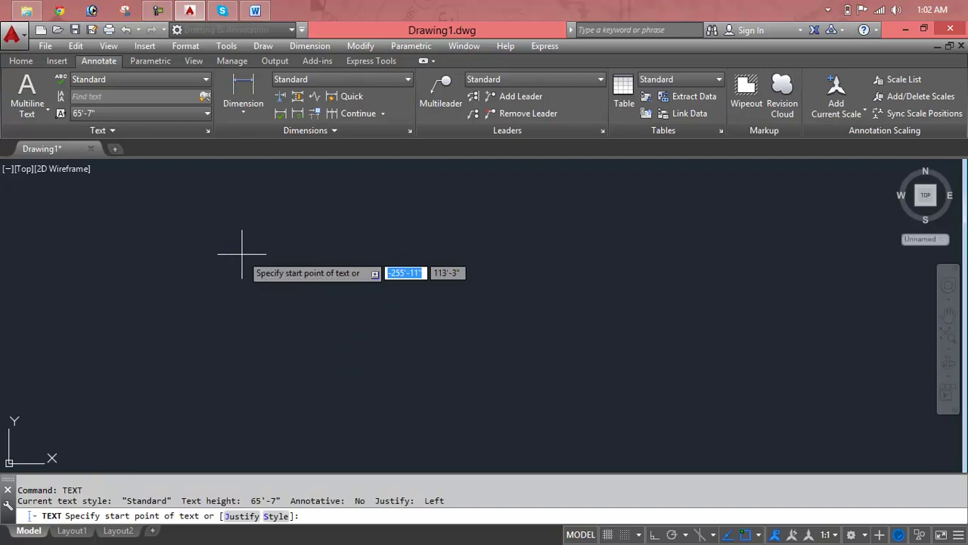
pyautogui.click(242, 254)
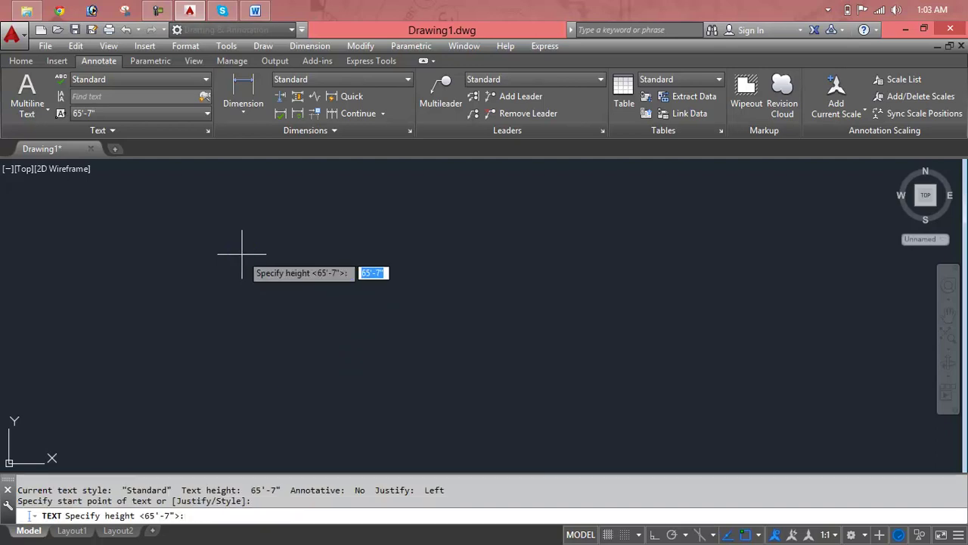
pyautogui.write("5'")
pyautogui.press('Return')
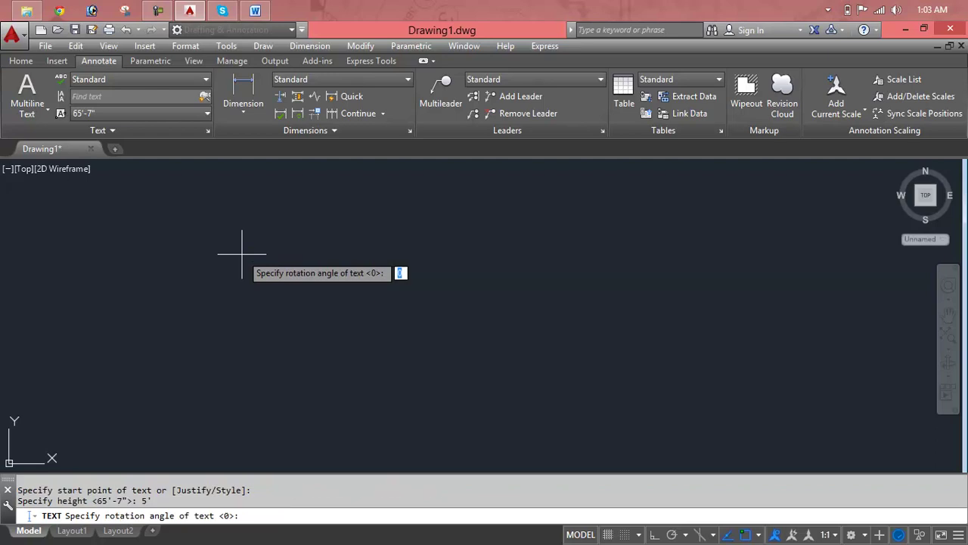
pyautogui.write('45')
pyautogui.press('Return')
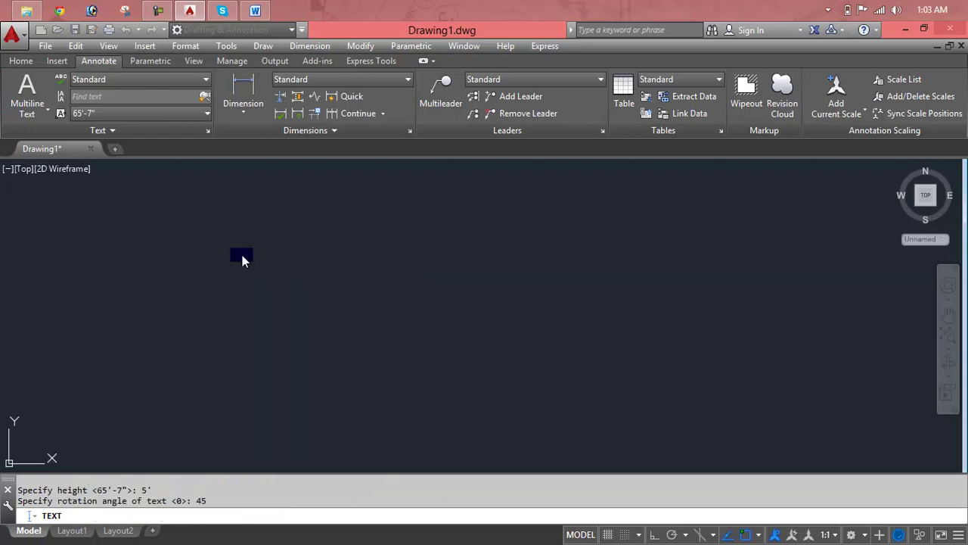
pyautogui.write('hello word')
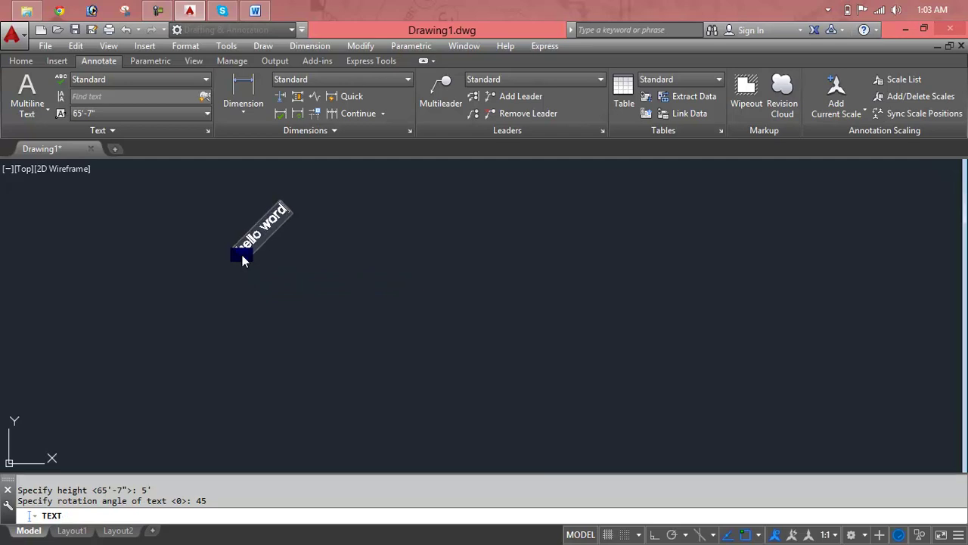
pyautogui.press('BackSpace')
pyautogui.write('ld')
pyautogui.scroll(3, 233, 196)
pyautogui.scroll(3, 233, 196)
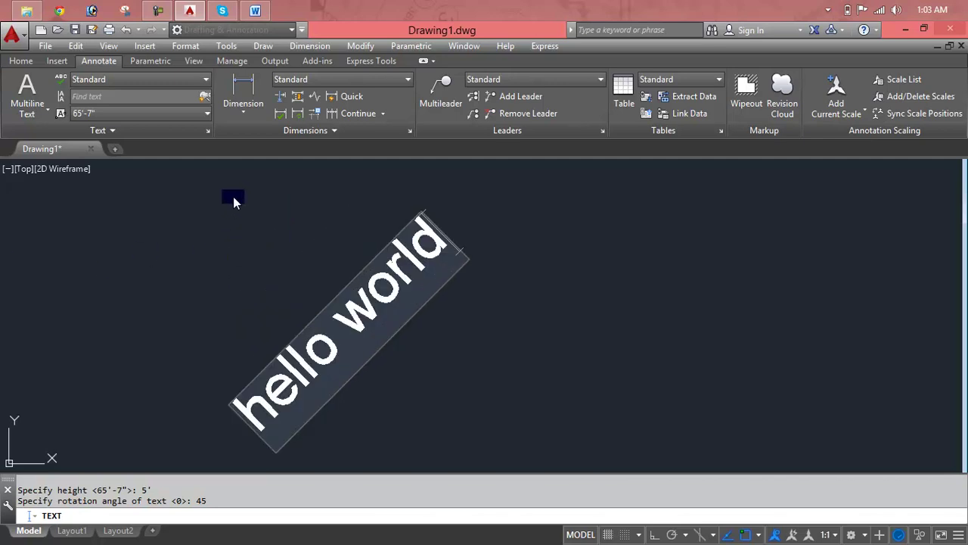
pyautogui.press('Escape')
pyautogui.press('Escape')
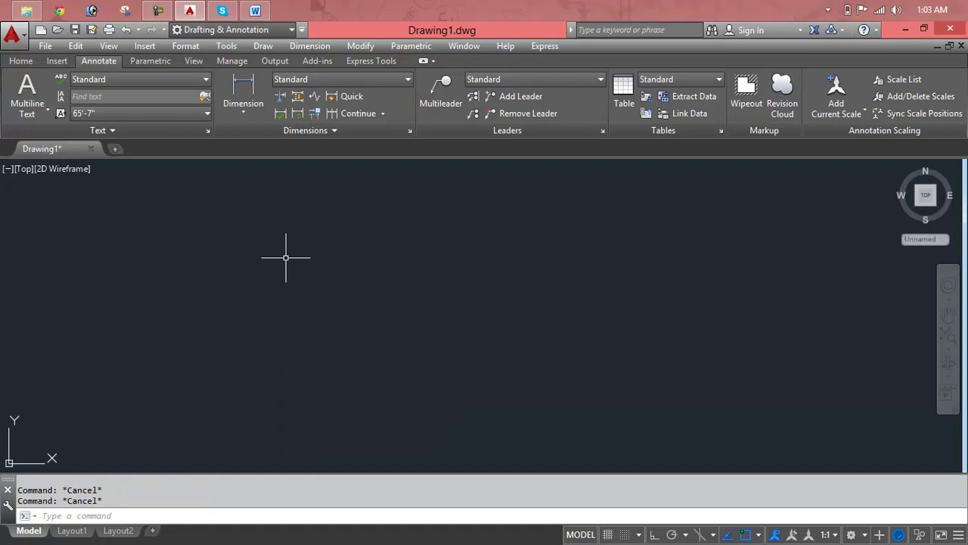
pyautogui.write('text')
pyautogui.press('Return')
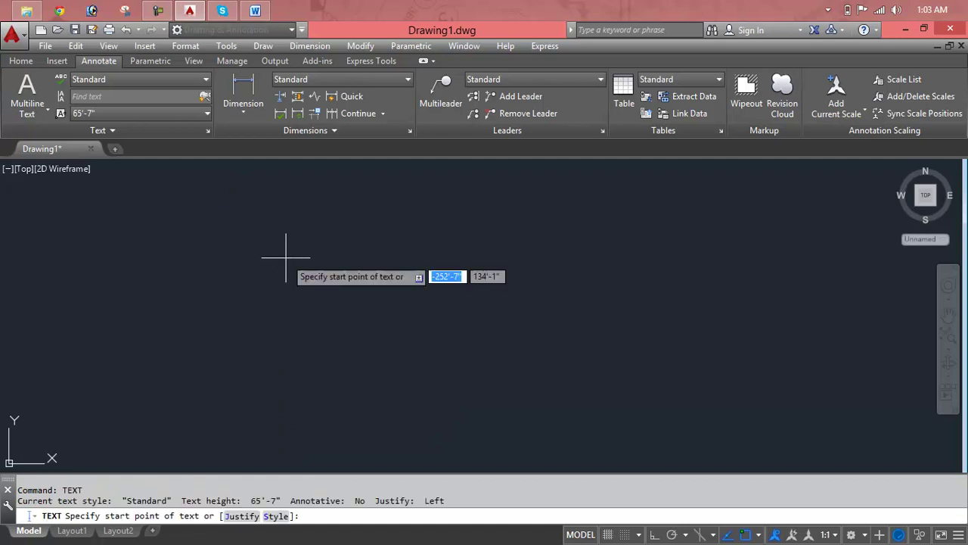
pyautogui.write('10')
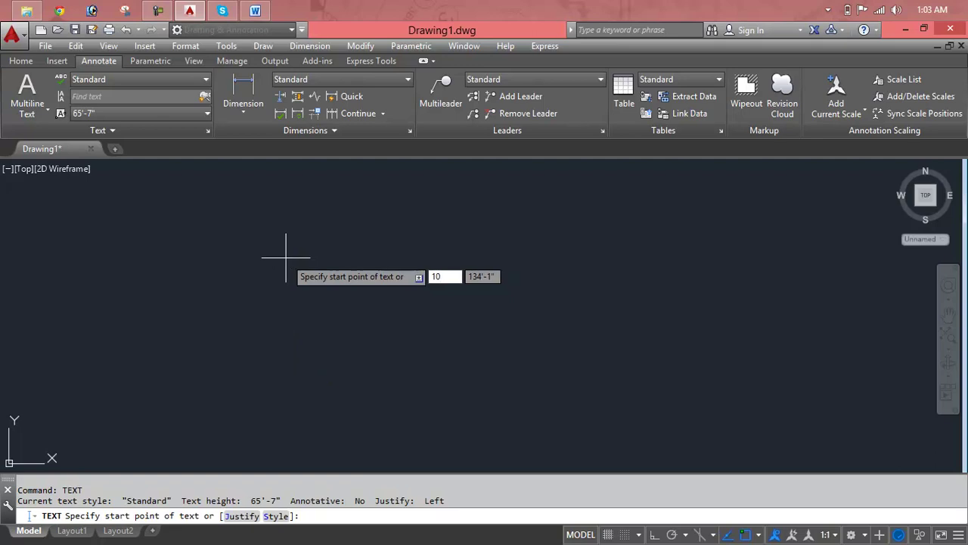
pyautogui.press('Escape')
pyautogui.press('Escape')
pyautogui.write('text')
pyautogui.press('Return')
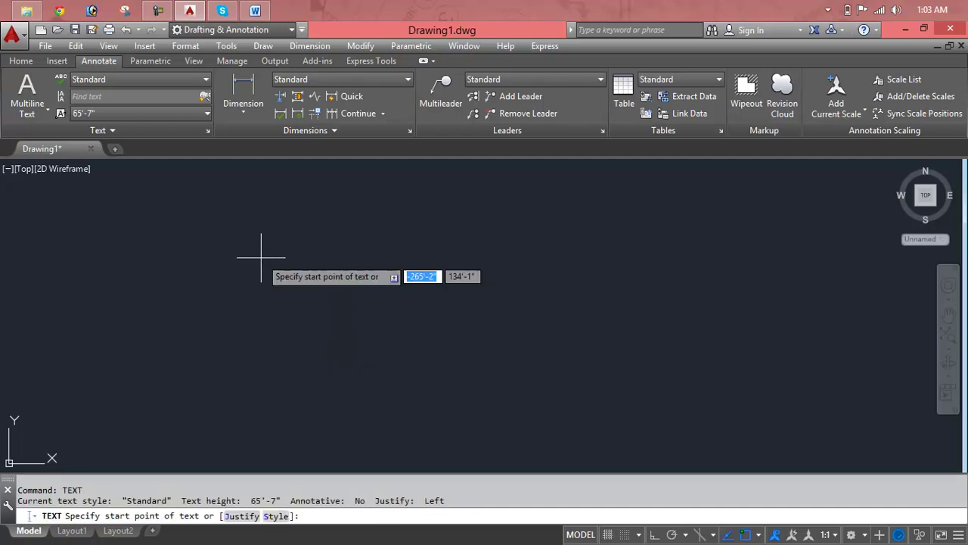
pyautogui.click(260, 258)
pyautogui.write("10'")
pyautogui.press('Return')
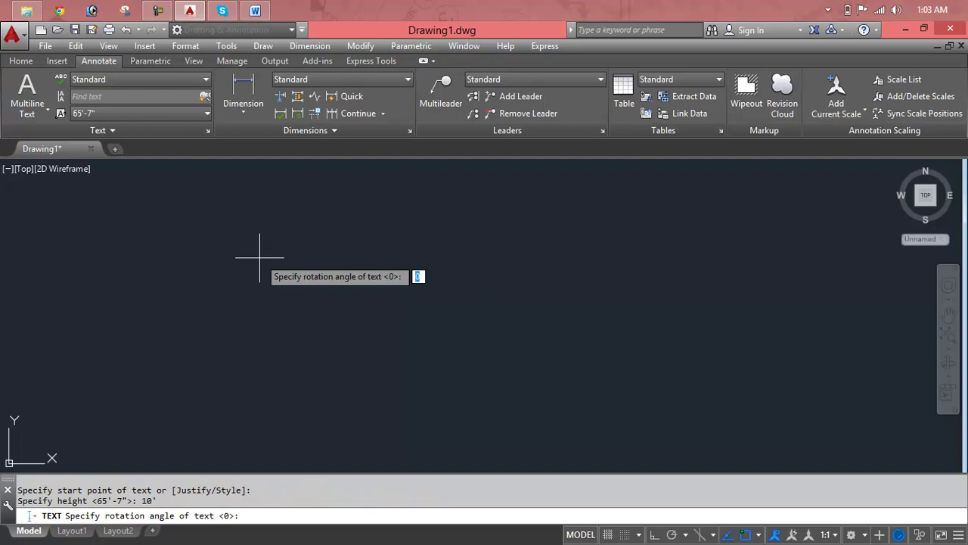
pyautogui.write('0')
pyautogui.press('Return')
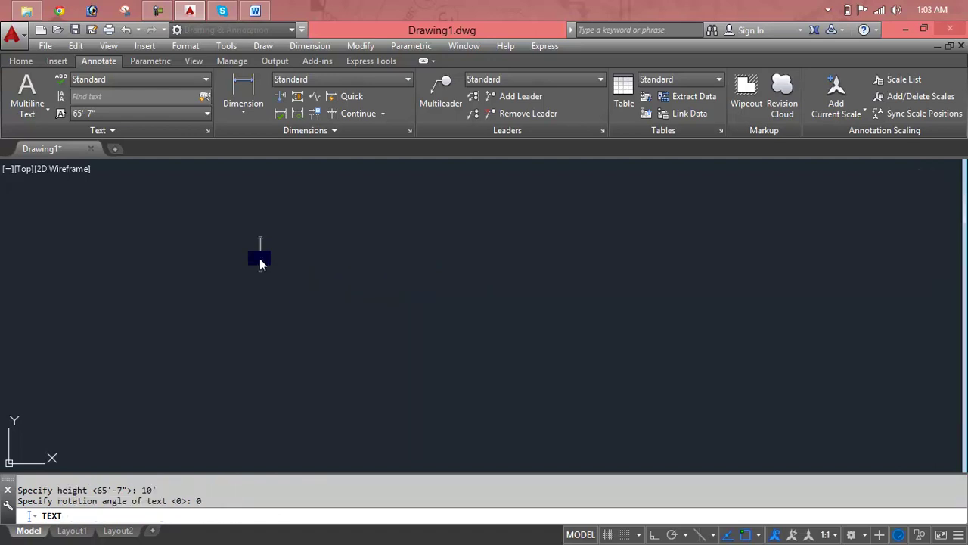
pyautogui.press('Escape')
pyautogui.press('Escape')
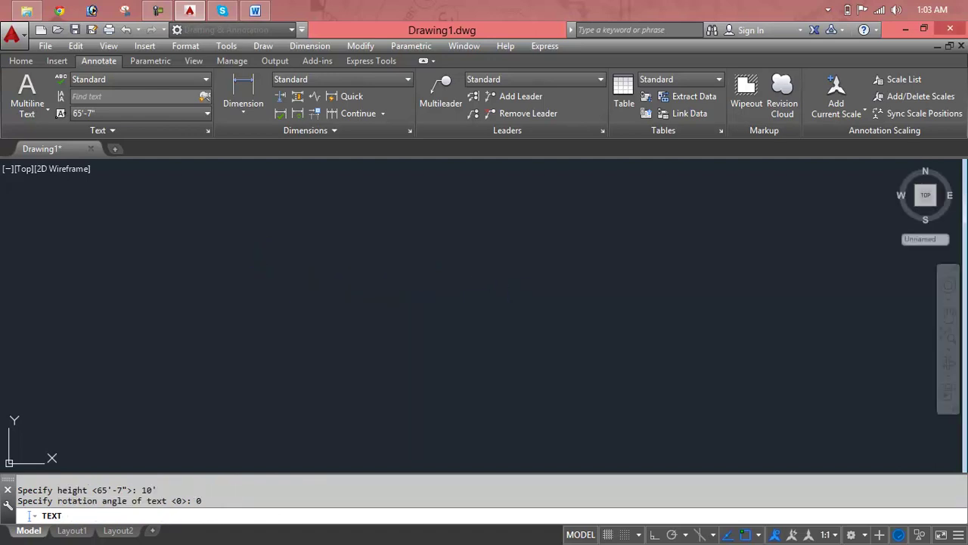
# Start multiline text and drag a text box across the upper drawing, opening the Text Editor.
pyautogui.click(34, 116)
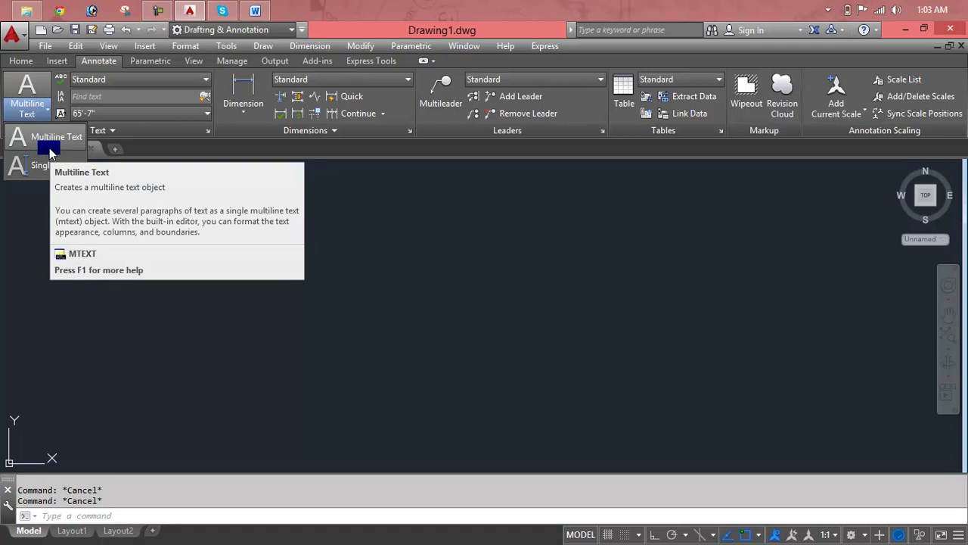
pyautogui.click(468, 346)
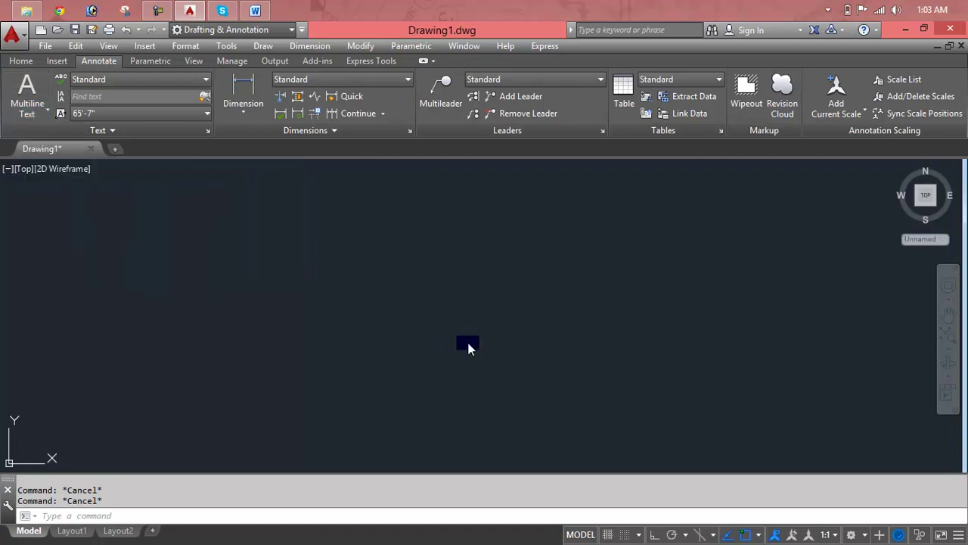
pyautogui.write('y')
pyautogui.write('t')
pyautogui.press('Return')
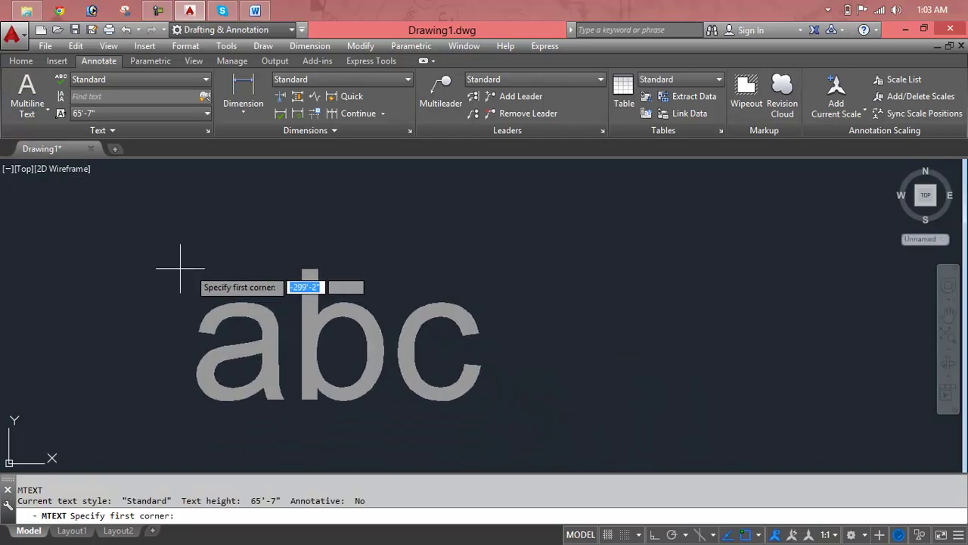
pyautogui.click(146, 214)
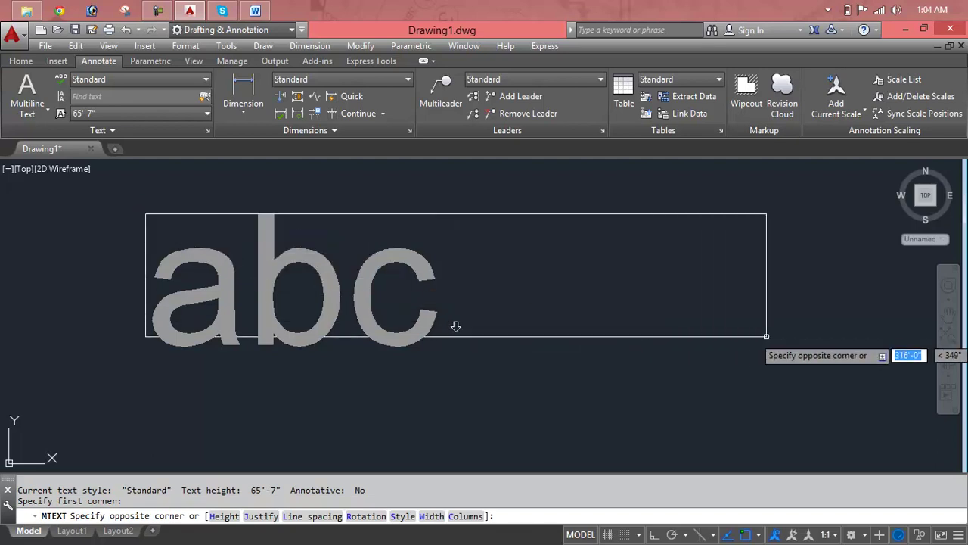
pyautogui.click(665, 372)
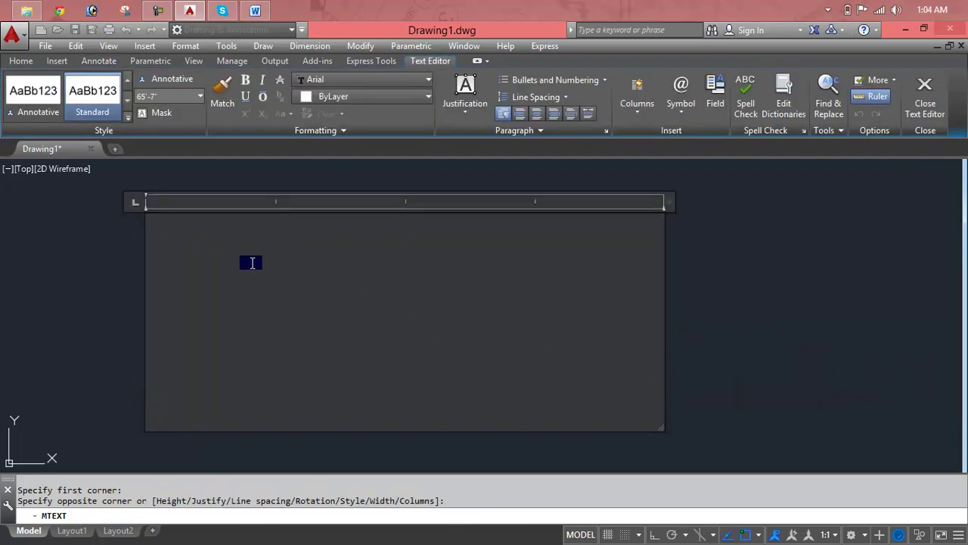
# Widen the multiline text box and set the text height to 5.
pyautogui.scroll(-4, 218, 243)
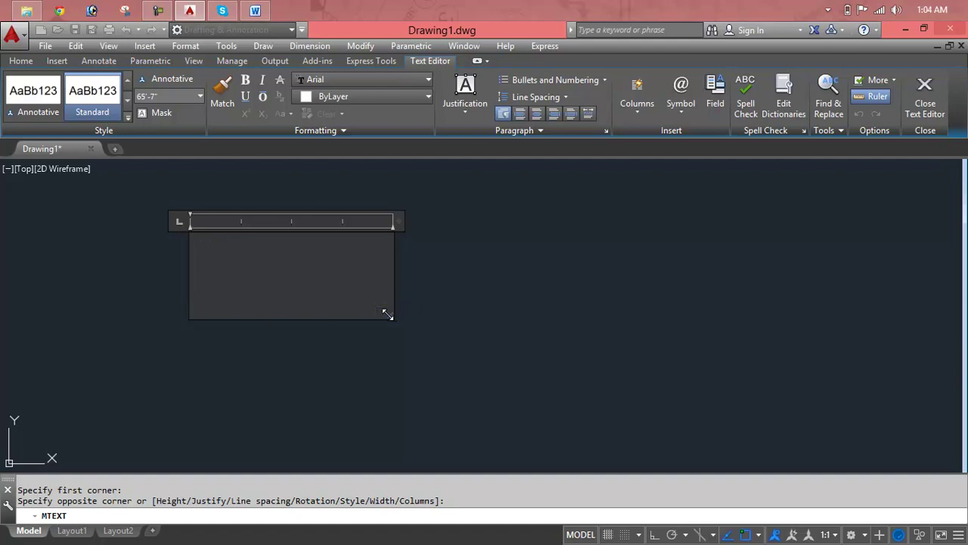
pyautogui.moveTo(388, 314); pyautogui.dragTo(666, 382)
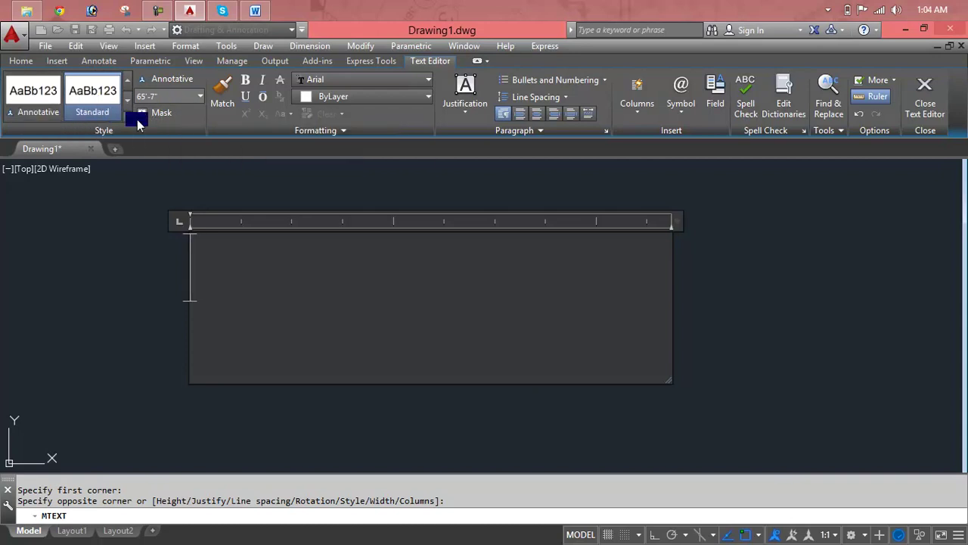
pyautogui.click(162, 97)
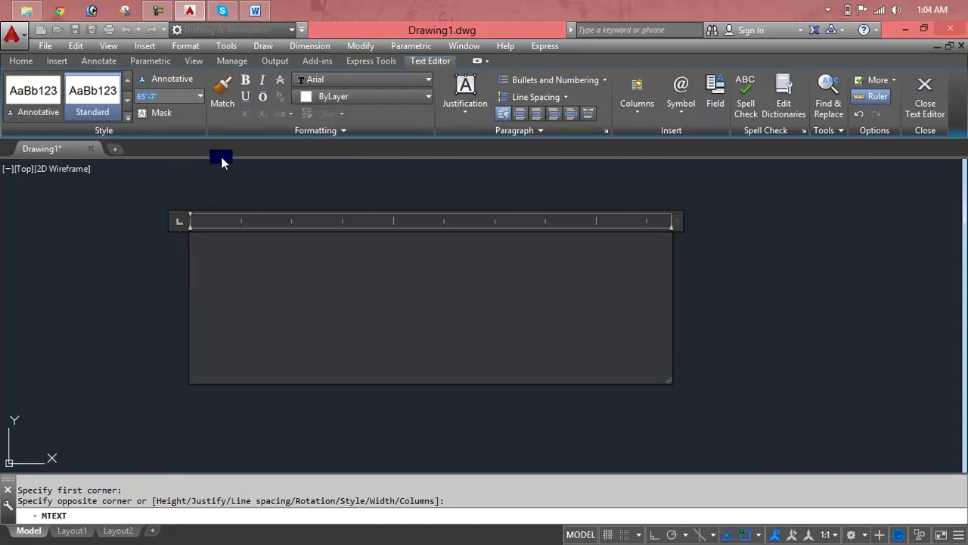
pyautogui.write('5')
pyautogui.click(198, 286)
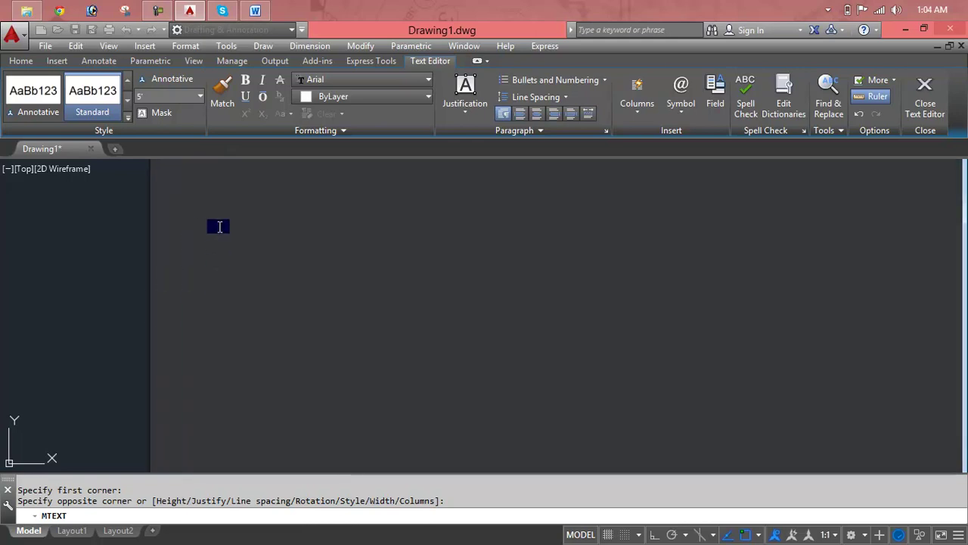
# Type 'hello word', select it and copy it.
pyautogui.scroll(-1, 221, 302)
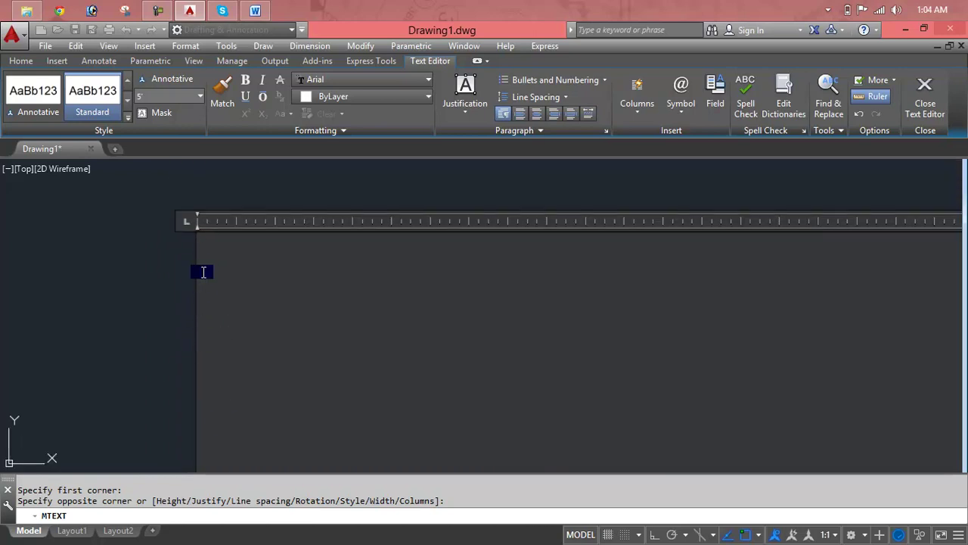
pyautogui.write('hello ')
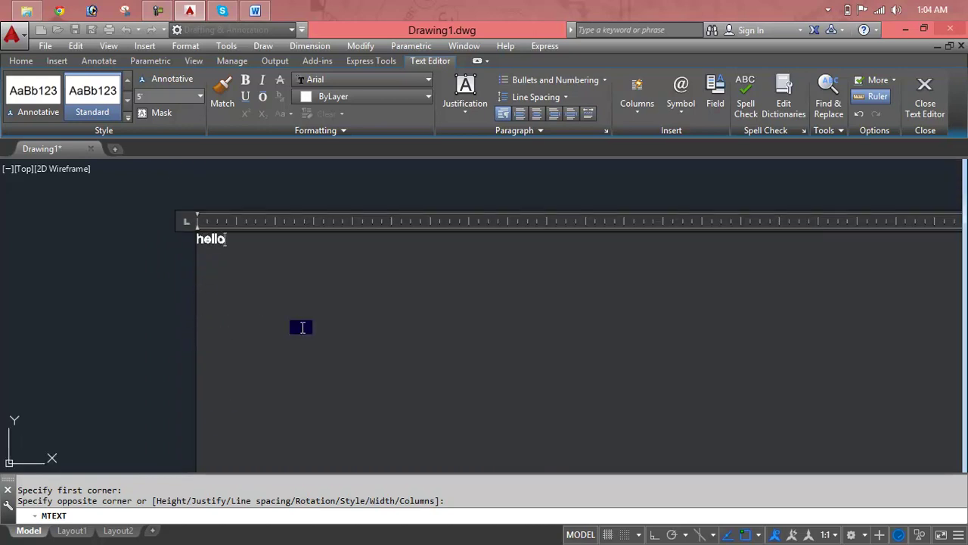
pyautogui.write('word')
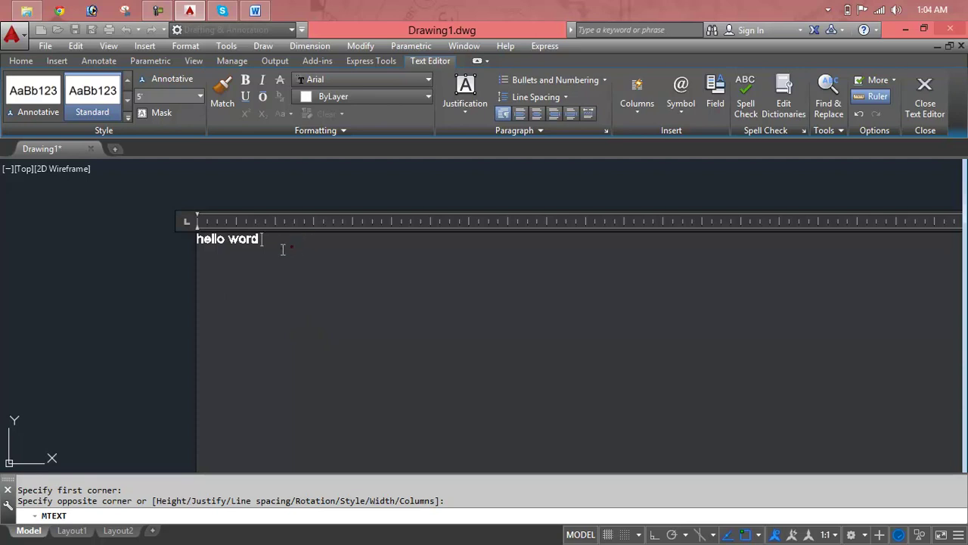
pyautogui.moveTo(184, 242)
pyautogui.mouseDown()
pyautogui.moveTo(325, 298)
pyautogui.moveTo(300, 246)
pyautogui.mouseUp()
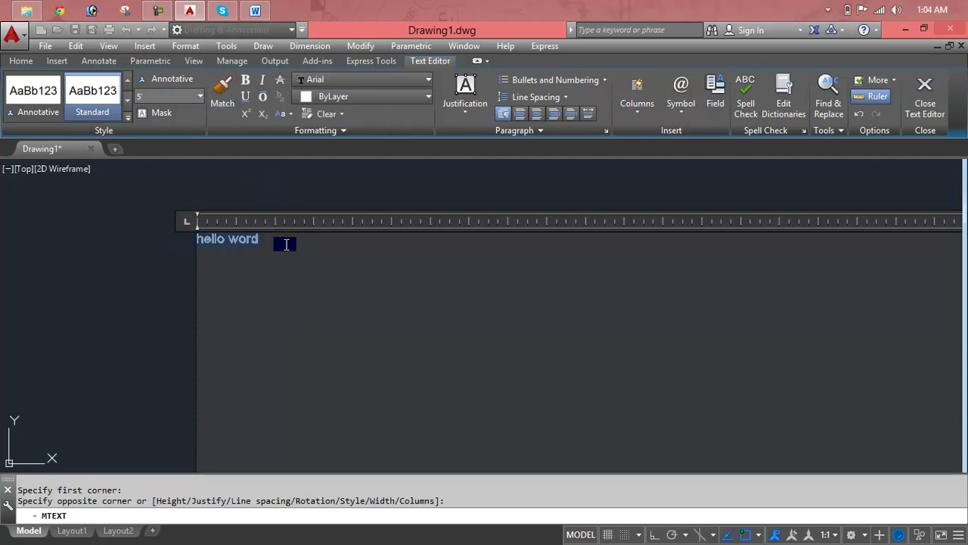
pyautogui.hotkey('ctrl', 'c')
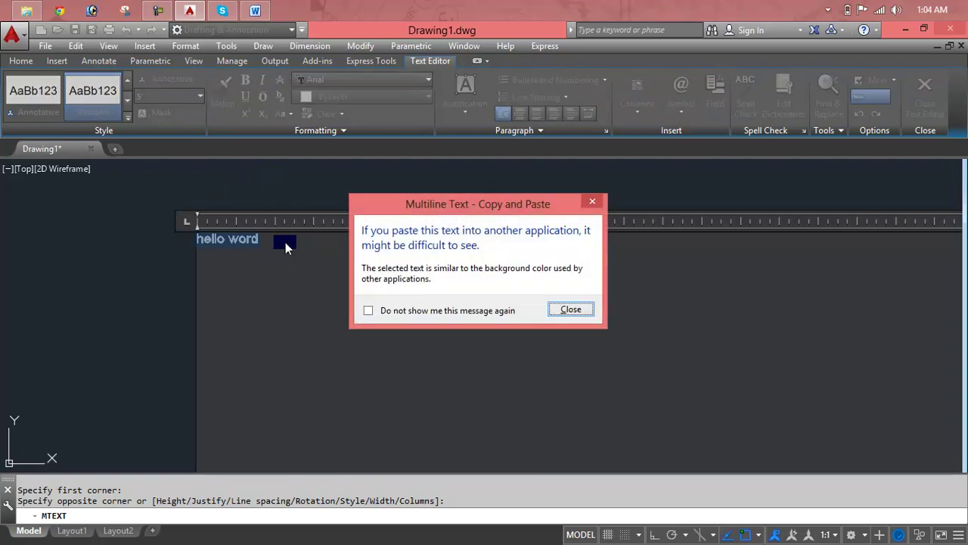
# Suppress the copy-and-paste warning permanently and close it.
pyautogui.click(444, 314)
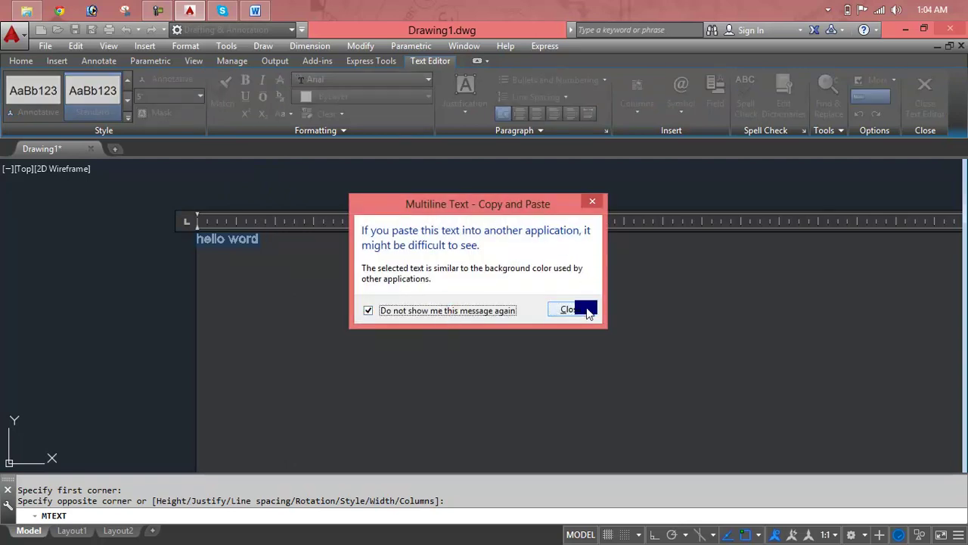
pyautogui.click(592, 204)
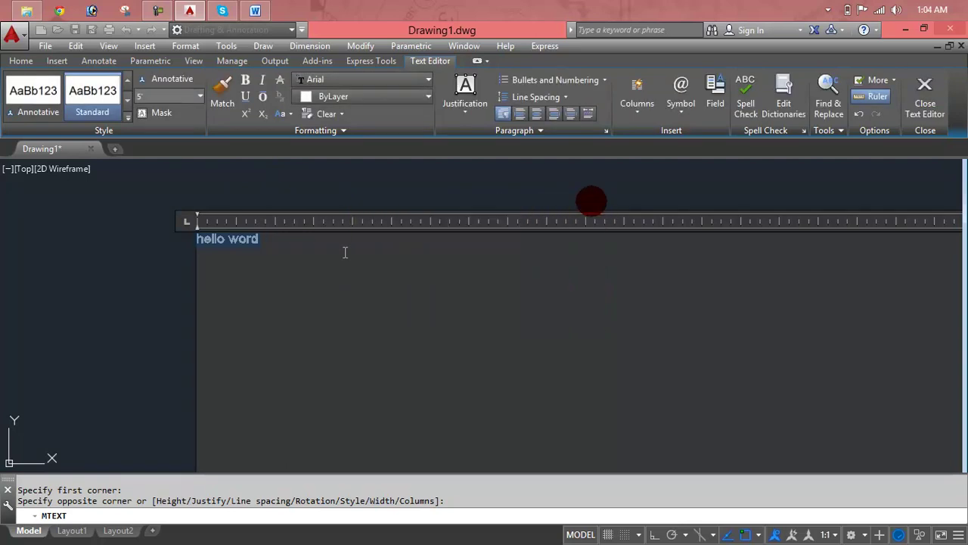
pyautogui.click(313, 249)
# Delete the misspelled 'hello word', stay in the editor, and type 'hello world'.
pyautogui.moveTo(182, 239); pyautogui.dragTo(264, 304)
pyautogui.write('cp')
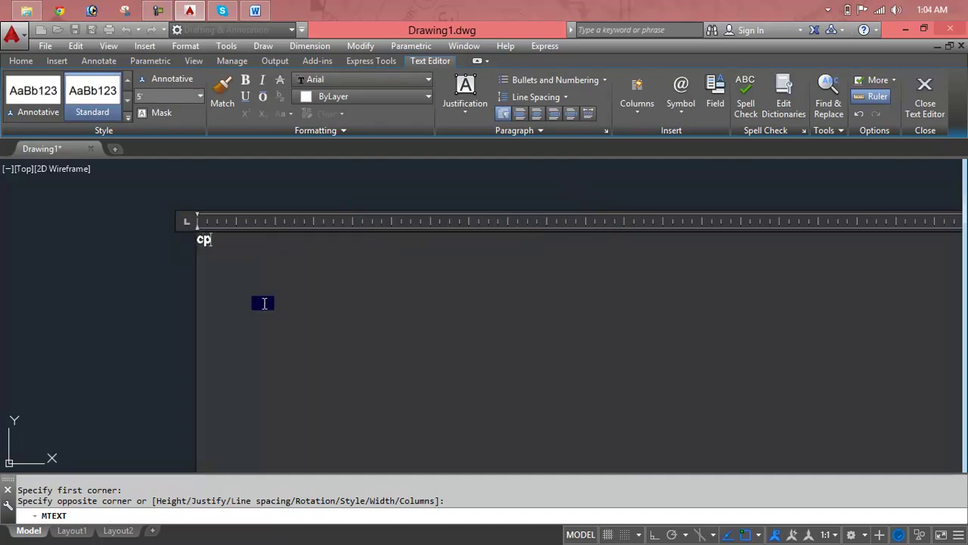
pyautogui.press('BackSpace')
pyautogui.press('BackSpace')
pyautogui.press('Escape')
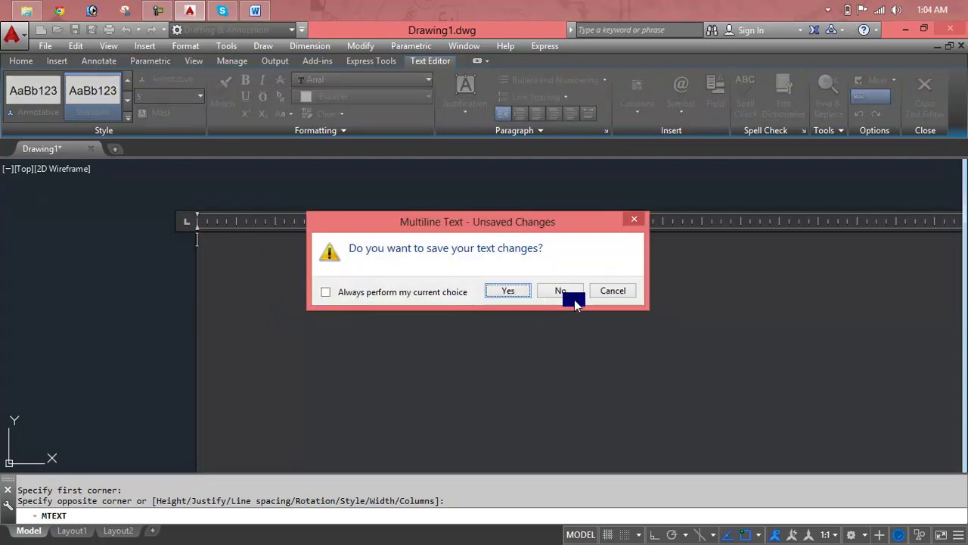
pyautogui.click(626, 295)
pyautogui.write('hello wor')
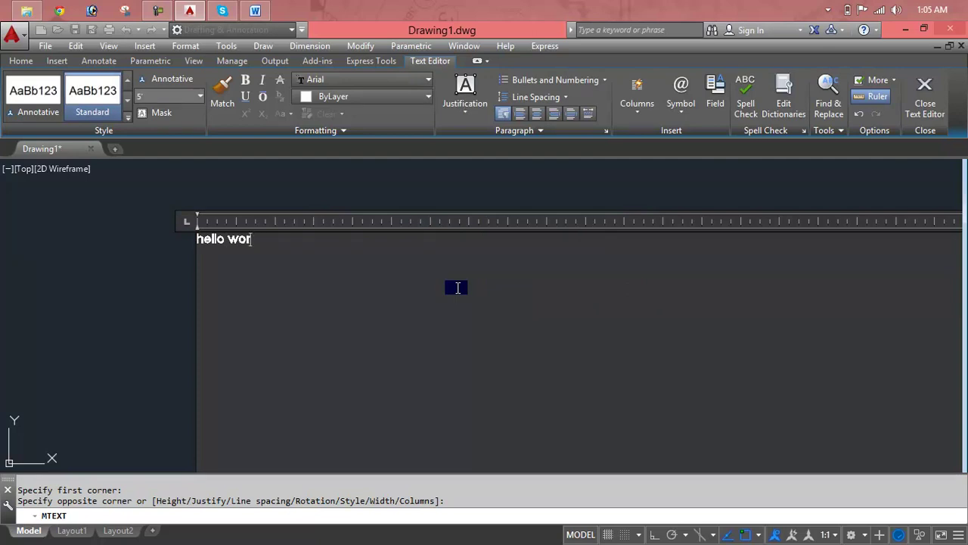
pyautogui.write('ld')
# Copy the 'hello world' line, suppressing the copy warning.
pyautogui.tripleClick(238, 247)
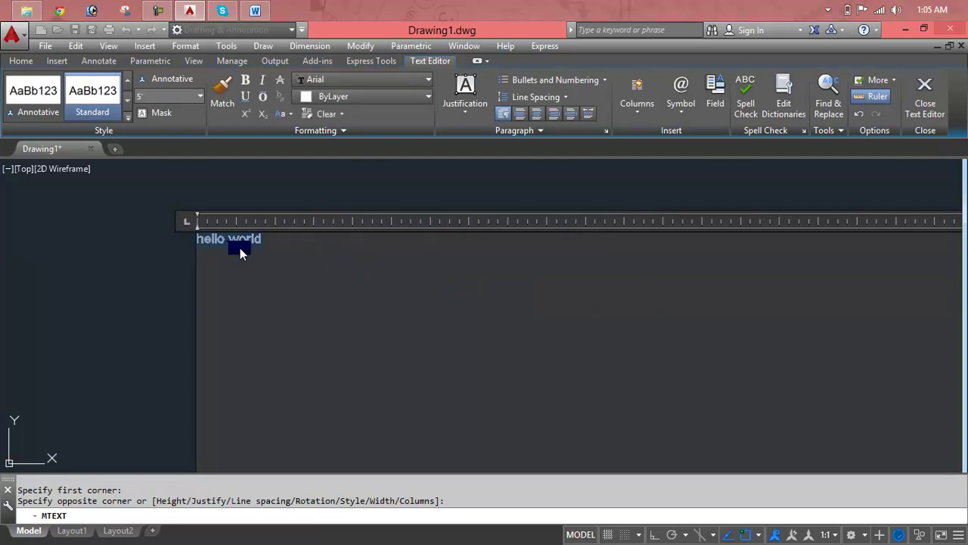
pyautogui.rightClick(239, 244)
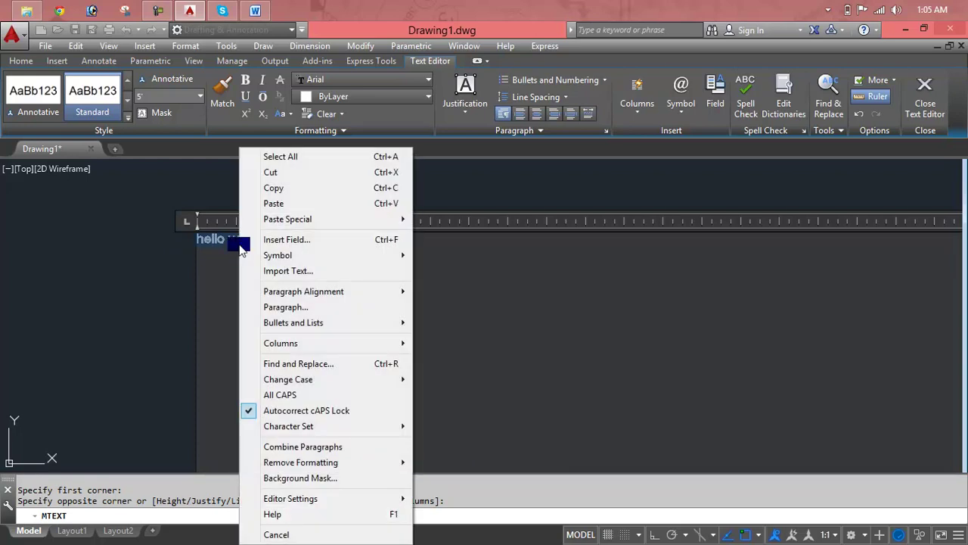
pyautogui.click(286, 187)
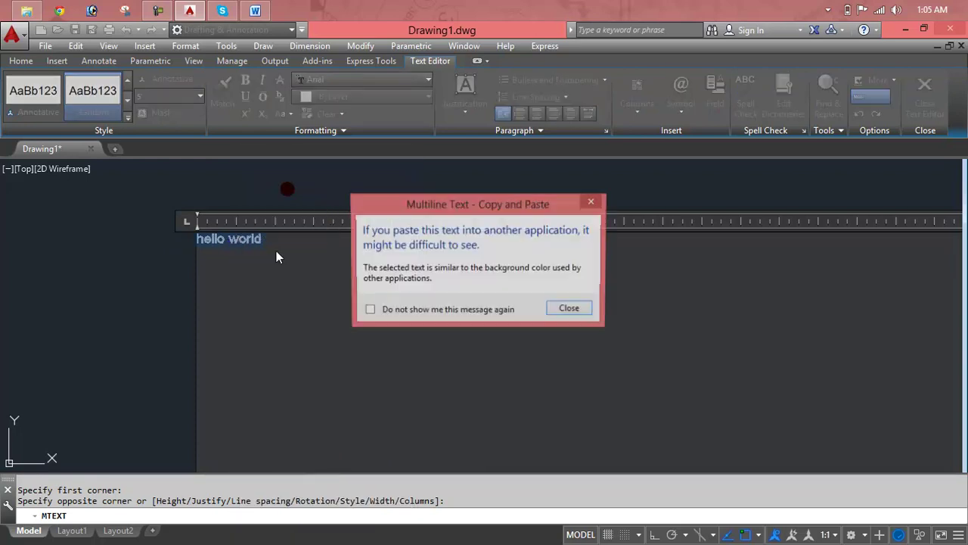
pyautogui.click(369, 310)
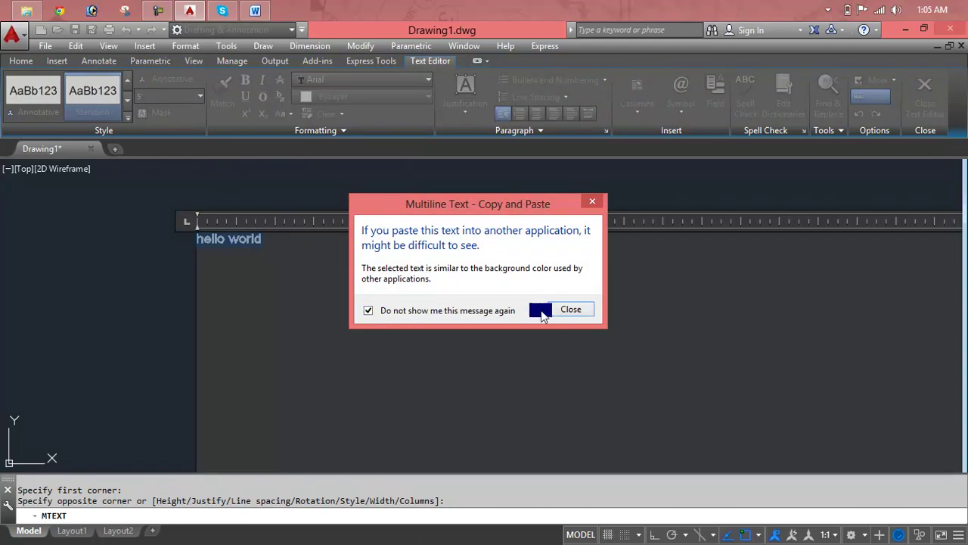
pyautogui.click(554, 311)
# Paste 'hello world' twice at the end of the text.
pyautogui.click(344, 245)
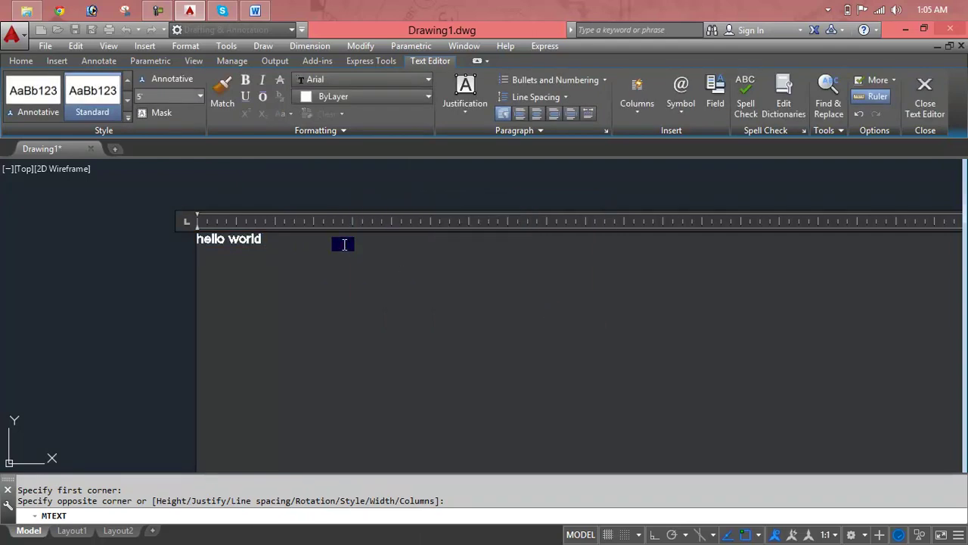
pyautogui.hotkey('ctrl', 'v')
pyautogui.hotkey('ctrl', 'v')
pyautogui.hotkey('ctrl', 'v')
pyautogui.hotkey('ctrl', 'v')
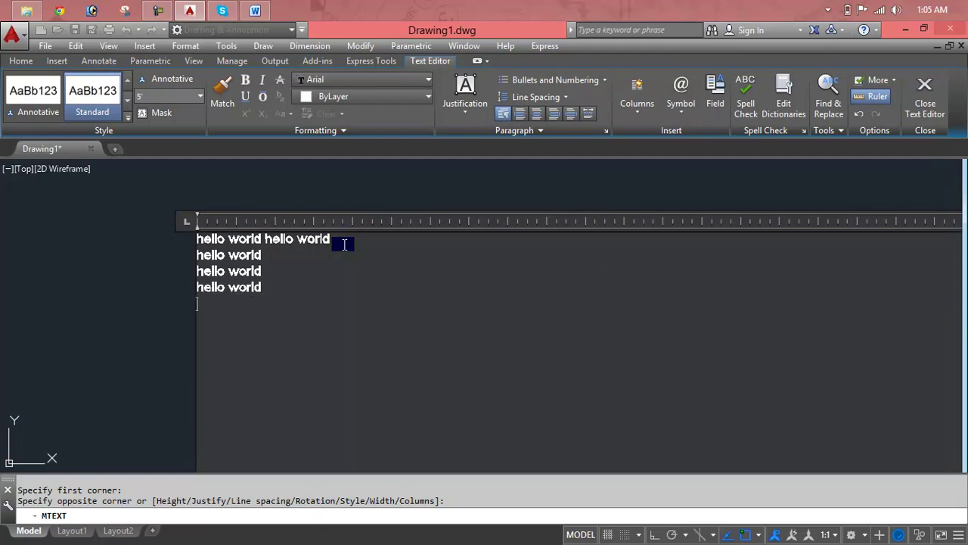
pyautogui.hotkey('ctrl', 'v')
pyautogui.hotkey('ctrl', 'v')
# Apply Bold, the Arial Narrow font and Underline to the first line.
pyautogui.moveTo(332, 243); pyautogui.dragTo(181, 238)
pyautogui.click(224, 97)
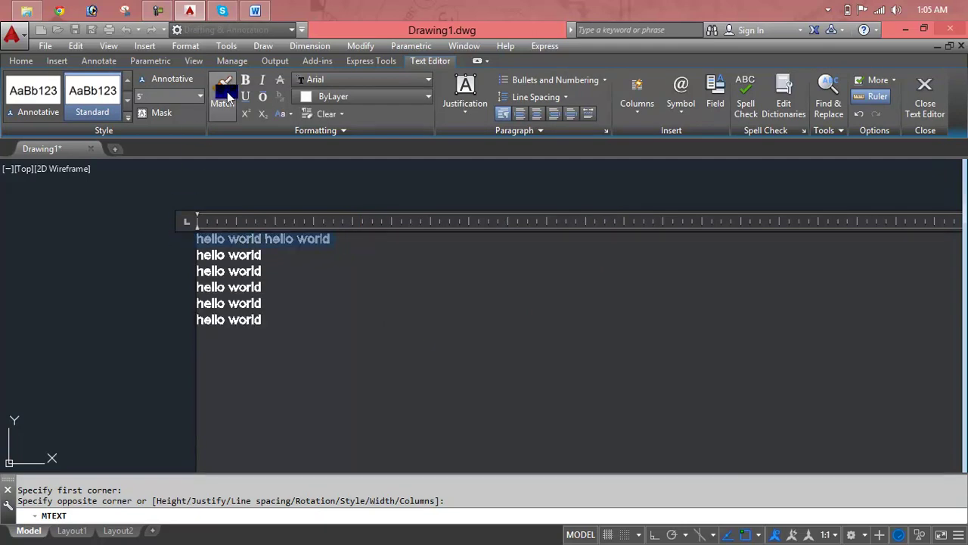
pyautogui.click(245, 79)
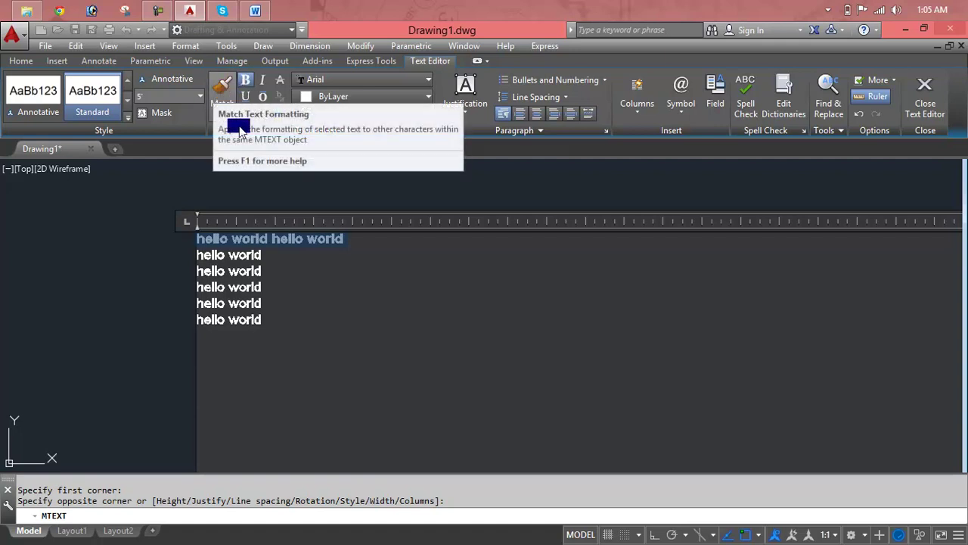
pyautogui.click(348, 79)
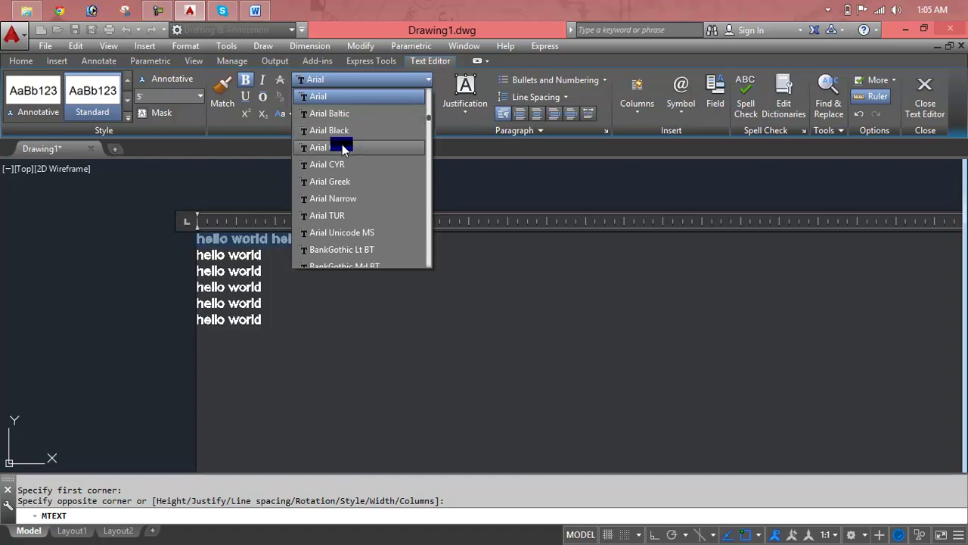
pyautogui.click(348, 198)
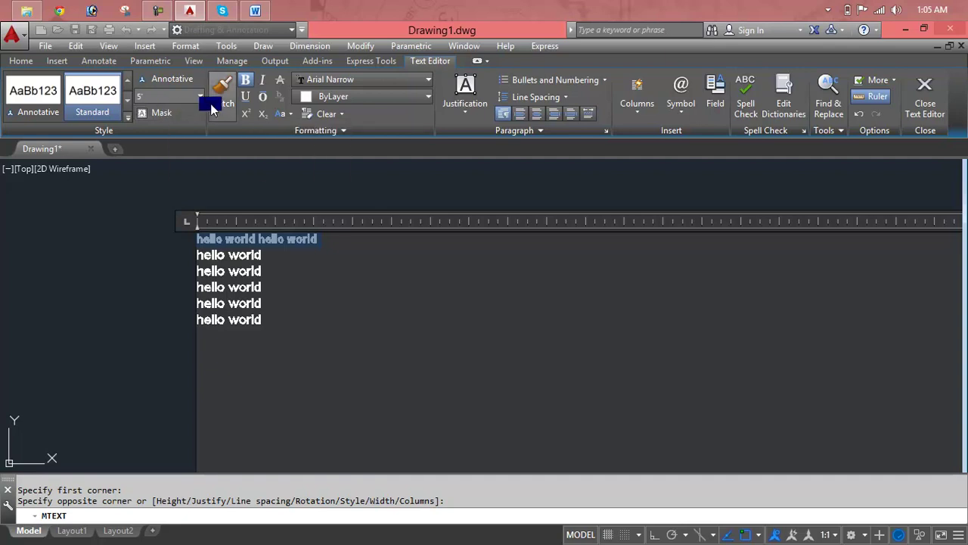
pyautogui.click(245, 96)
pyautogui.click(362, 289)
pyautogui.moveTo(330, 242); pyautogui.dragTo(199, 239)
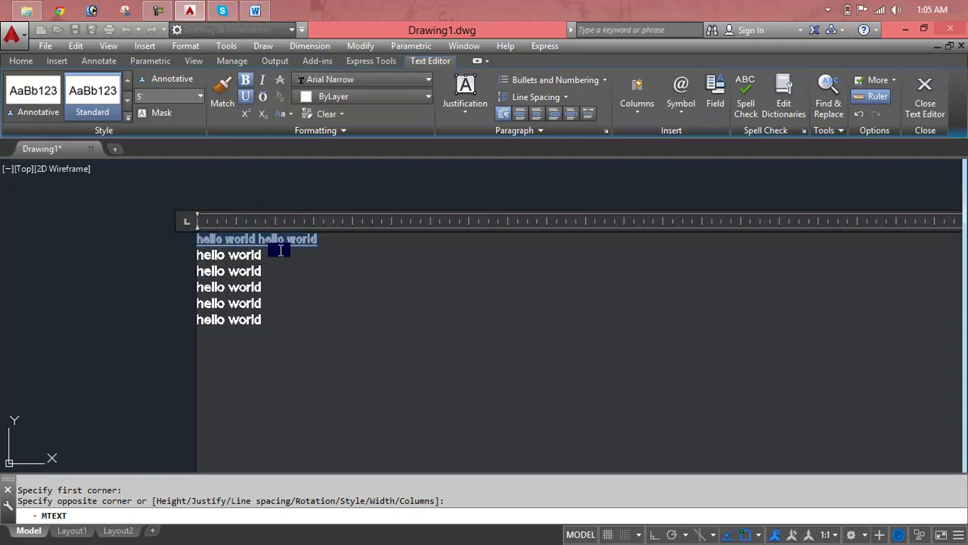
# Match the first line's formatting onto lines 2–6, then undo it.
pyautogui.click(215, 104)
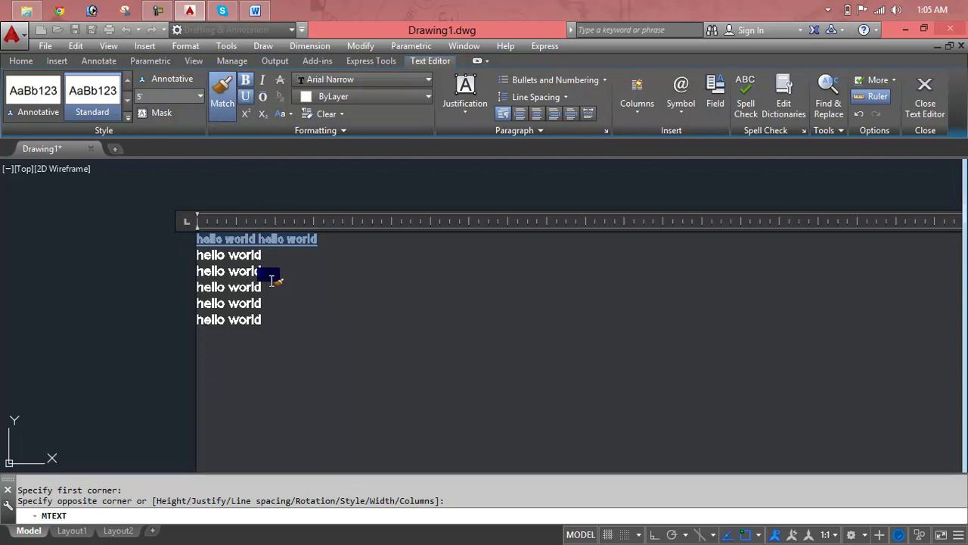
pyautogui.moveTo(269, 319); pyautogui.dragTo(195, 255)
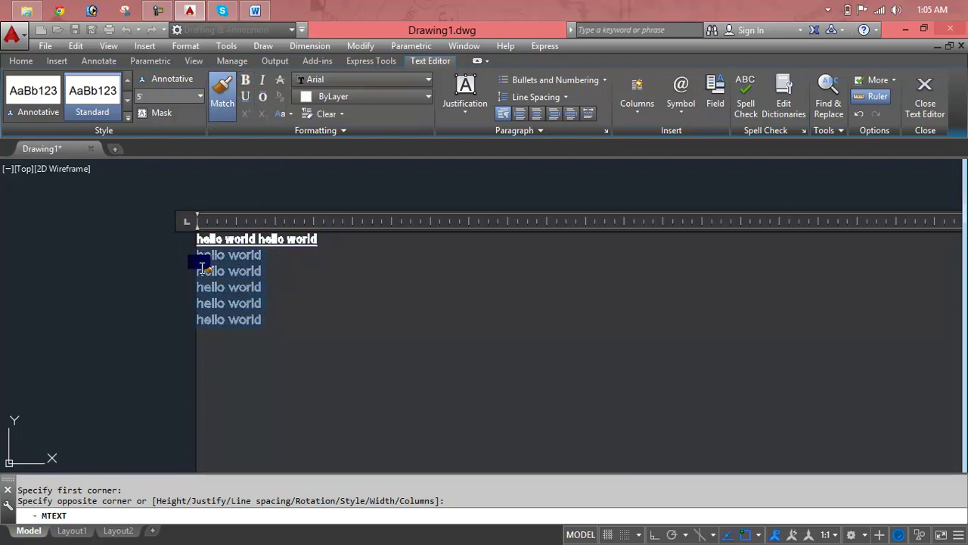
pyautogui.click(312, 338)
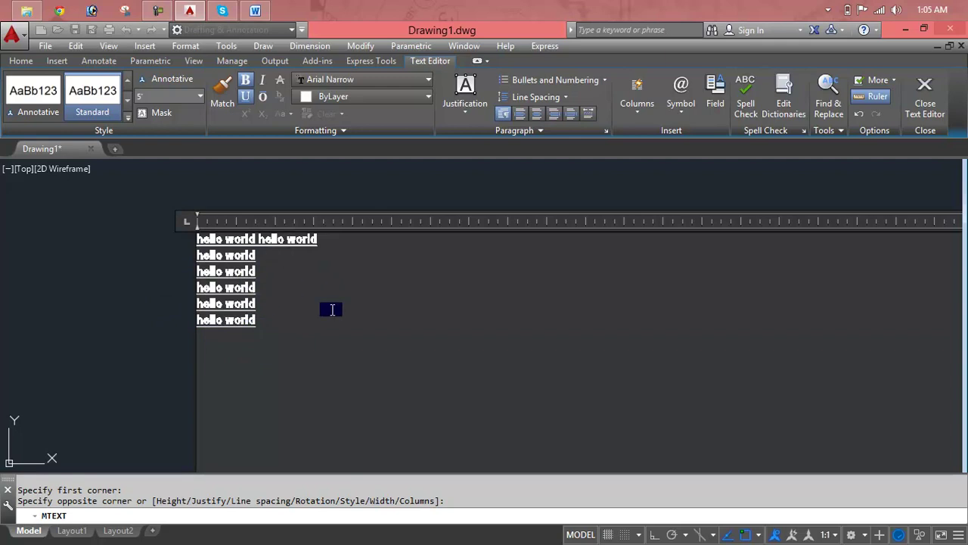
pyautogui.hotkey('ctrl', 'z')
pyautogui.hotkey('ctrl', 'z')
pyautogui.hotkey('ctrl', 'z')
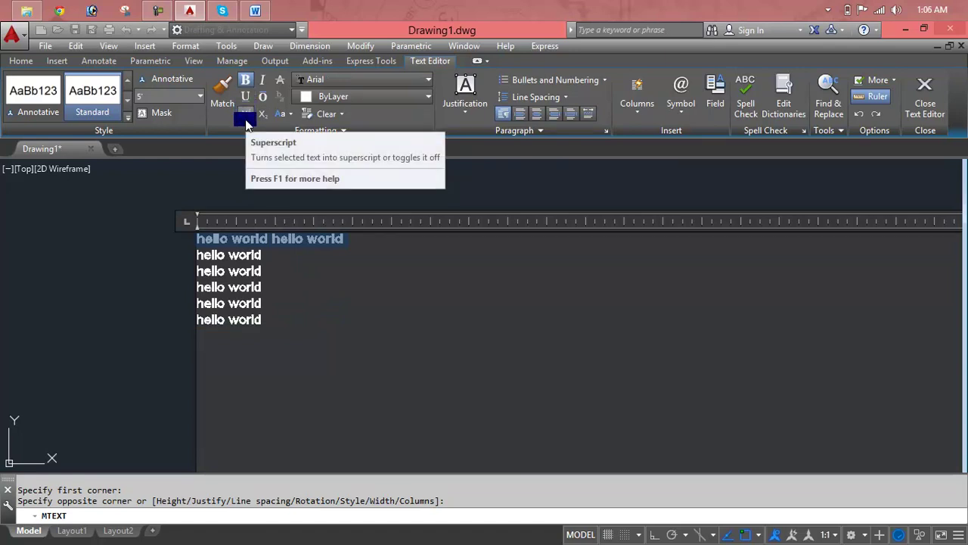
# Make the first 'hello world hello world' line italic.
pyautogui.click(268, 83)
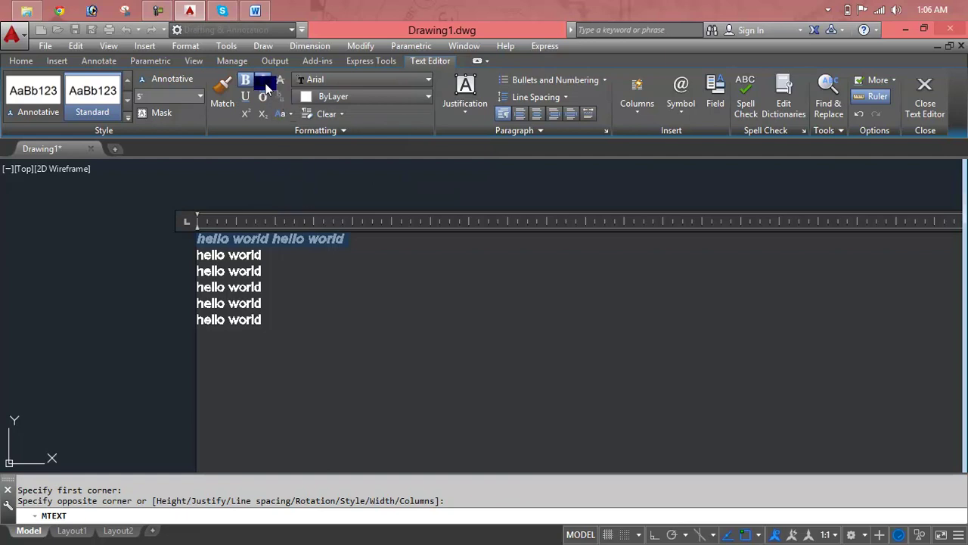
pyautogui.scroll(2, 284, 239)
pyautogui.scroll(2, 294, 233)
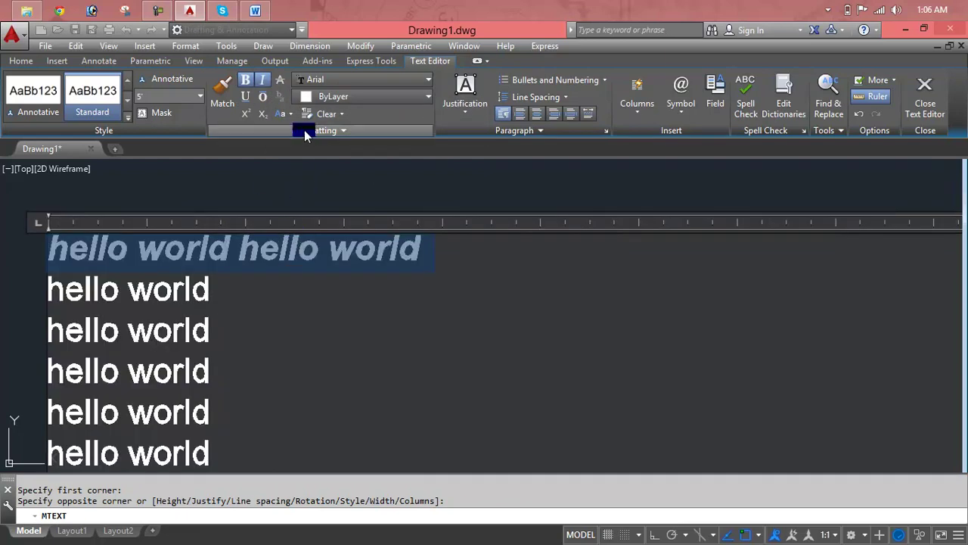
# Apply strikethrough, then reselect the whole first line and underline it.
pyautogui.click(274, 83)
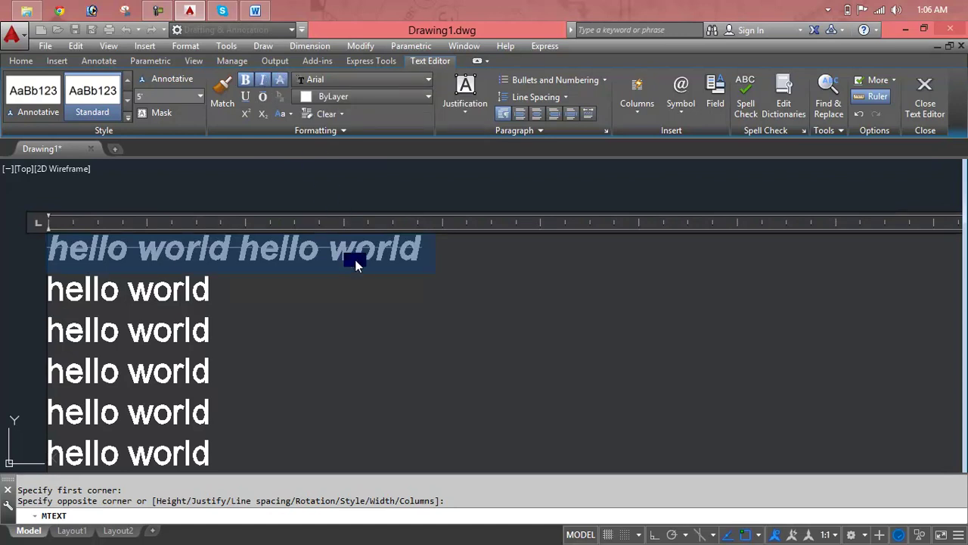
pyautogui.moveTo(432, 253); pyautogui.dragTo(35, 252)
pyautogui.click(250, 100)
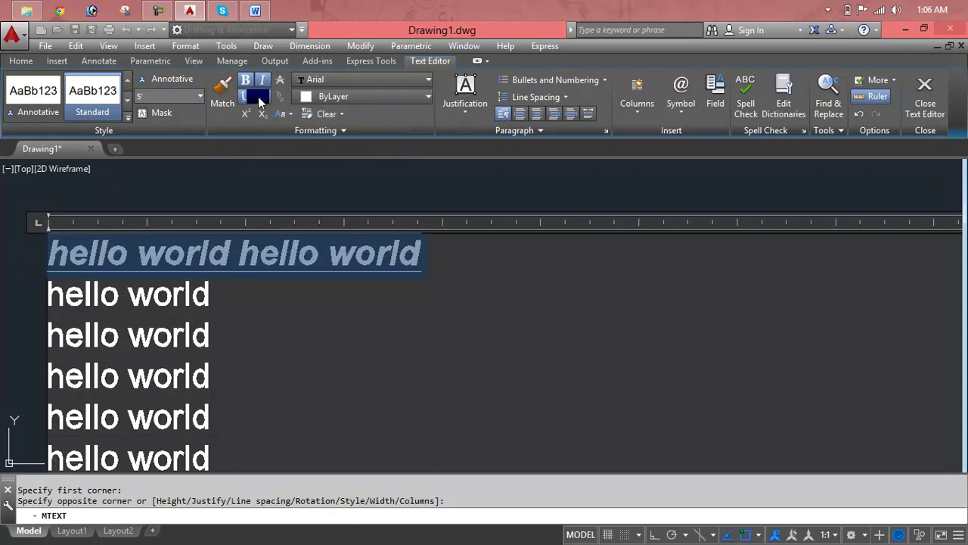
pyautogui.click(448, 260)
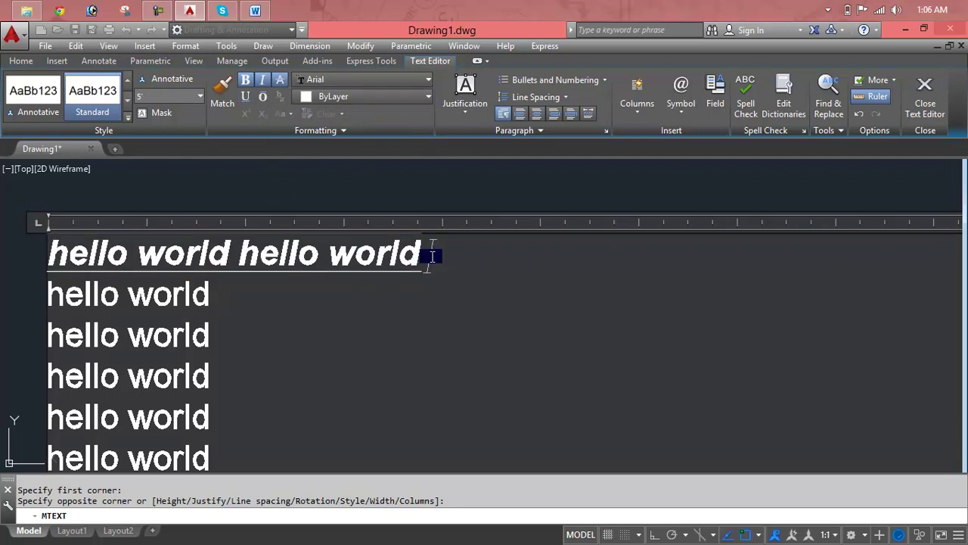
# Select the third 'hello world' line and underline it.
pyautogui.tripleClick(229, 296)
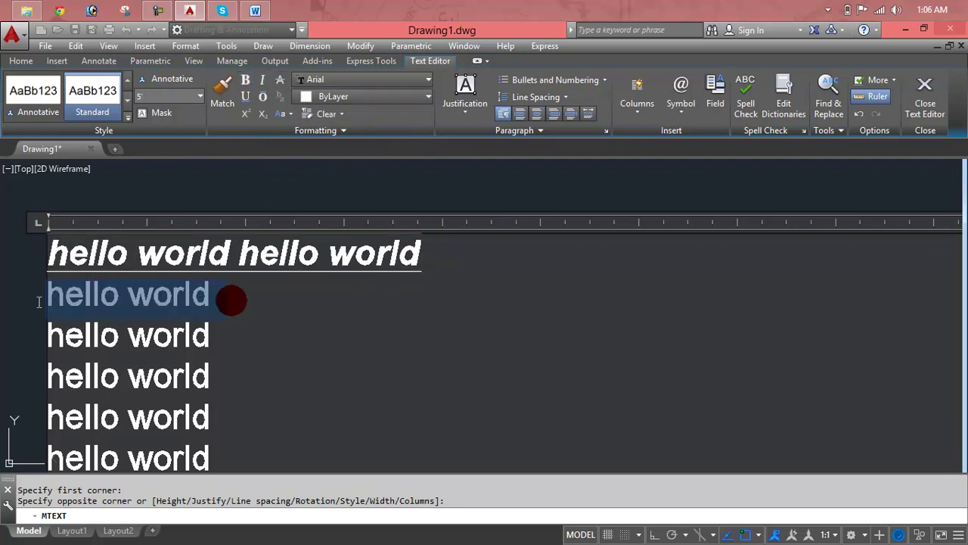
pyautogui.click(219, 335)
pyautogui.moveTo(220, 335); pyautogui.dragTo(30, 339)
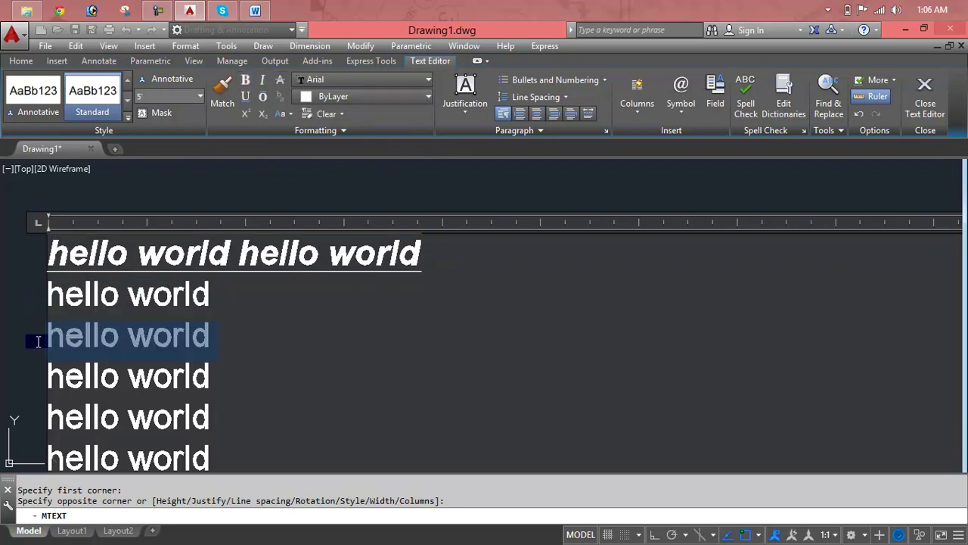
pyautogui.click(257, 97)
pyautogui.click(266, 359)
pyautogui.tripleClick(213, 348)
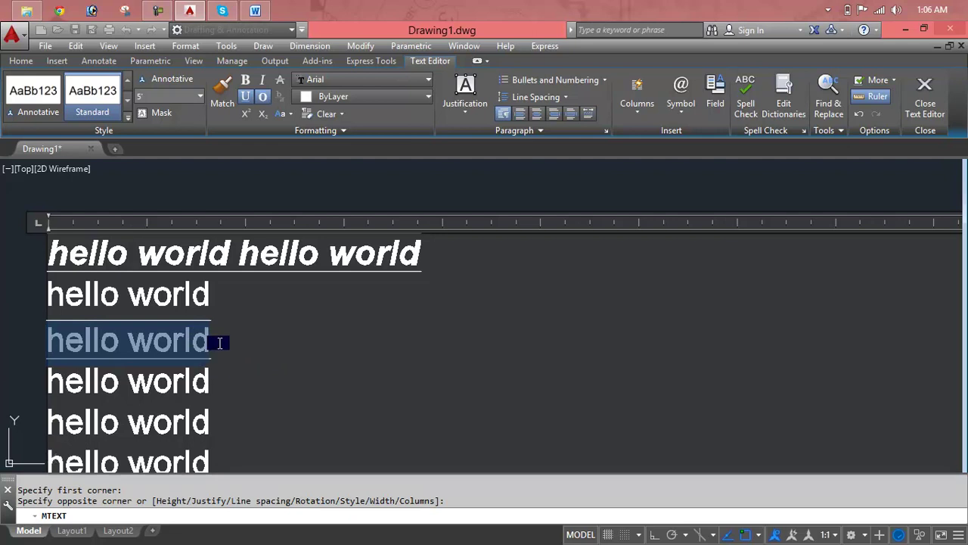
# Add x2 after the third and fifth 'hello world' lines.
pyautogui.click(219, 342)
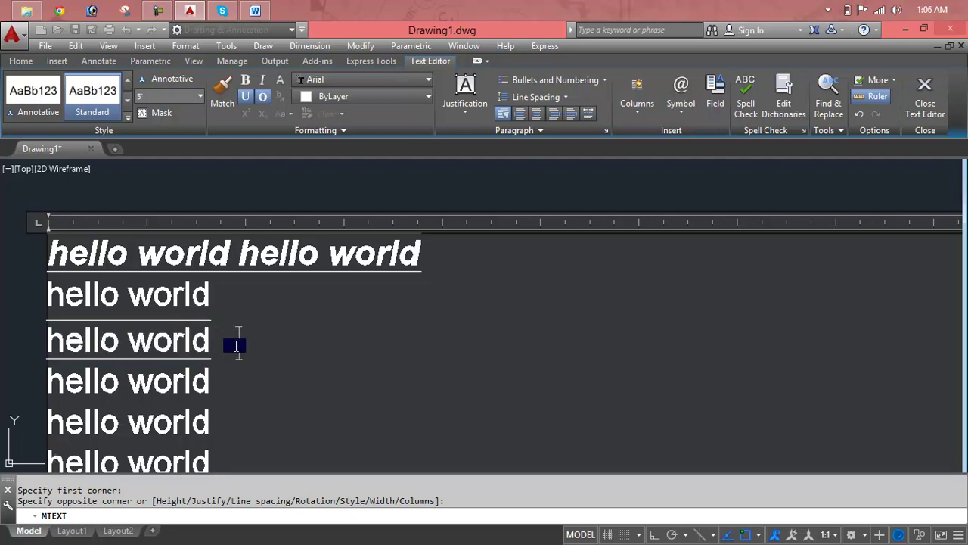
pyautogui.write('     x2')
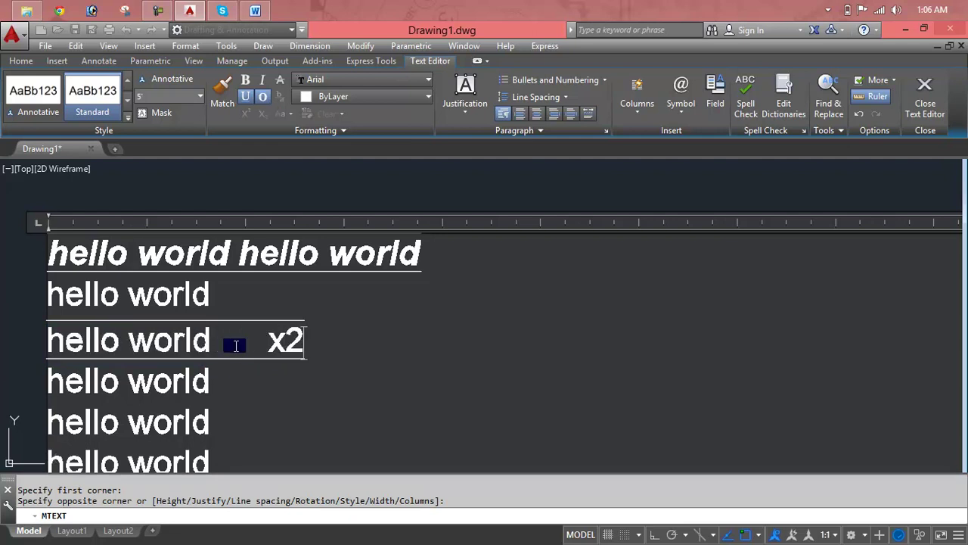
pyautogui.click(253, 429)
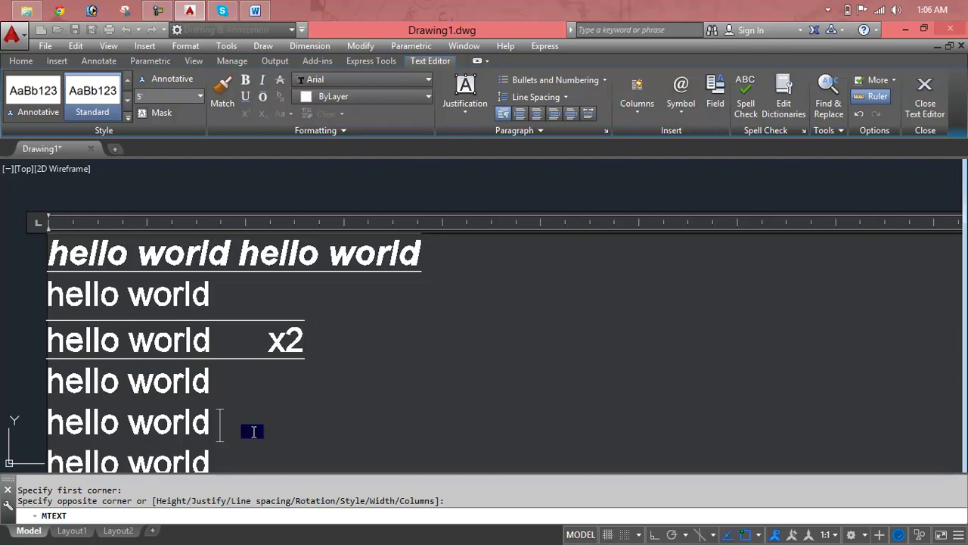
pyautogui.write('  x2')
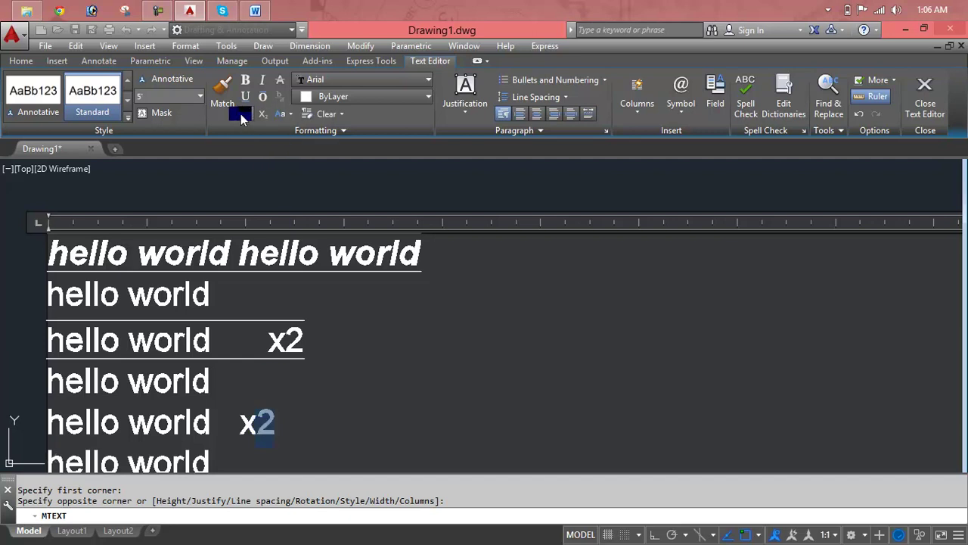
# Make the 2 after line five a subscript x₂, then try UPPERCASE on that line before reverting to lowercase.
pyautogui.click(242, 115)
pyautogui.click(262, 116)
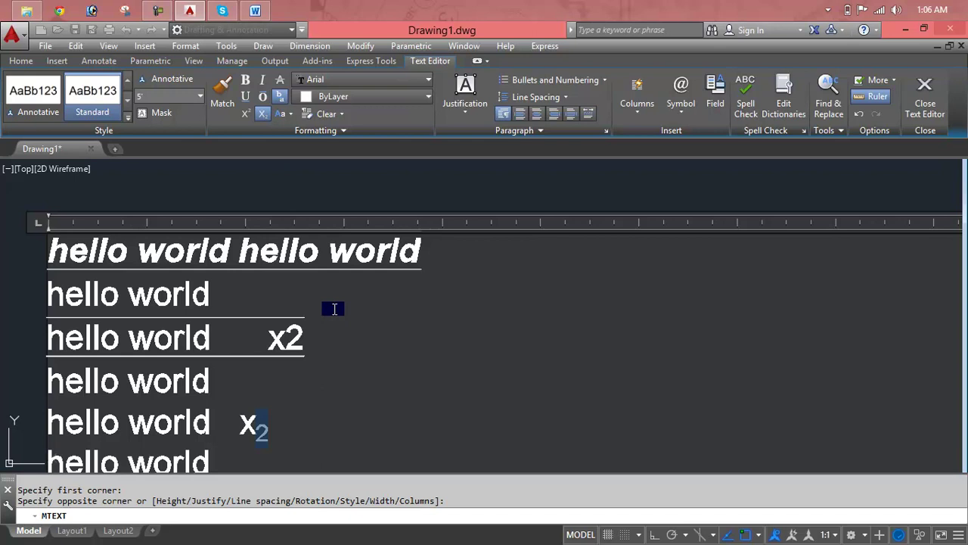
pyautogui.moveTo(220, 421); pyautogui.dragTo(39, 422)
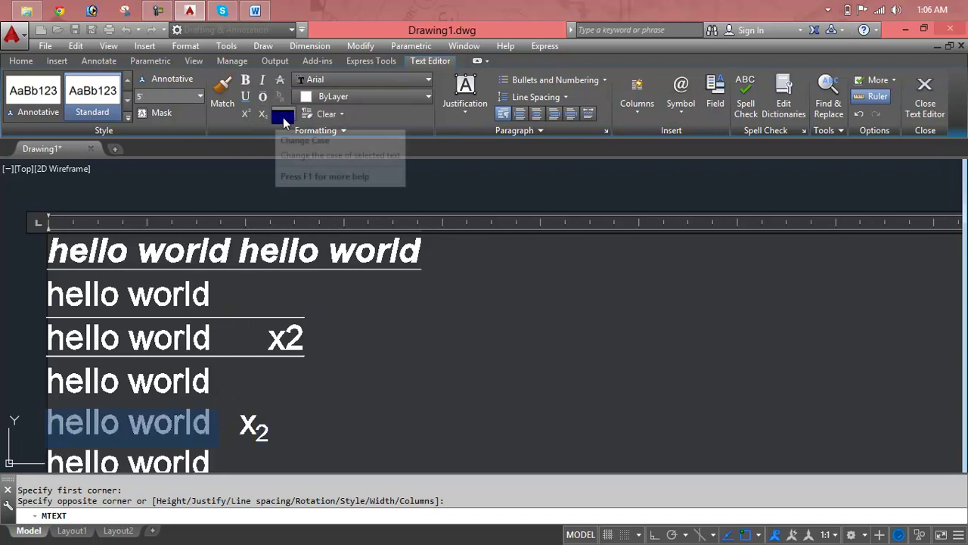
pyautogui.click(292, 117)
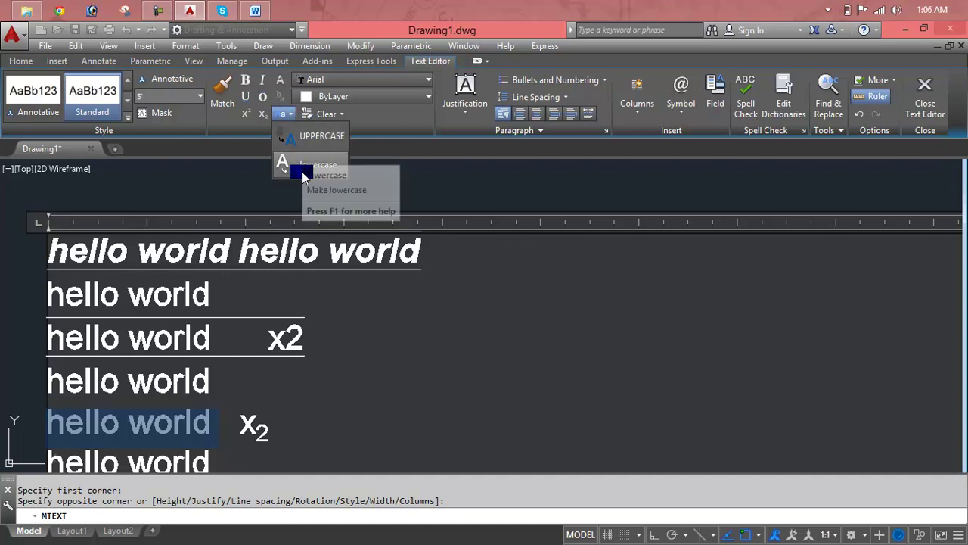
pyautogui.click(302, 171)
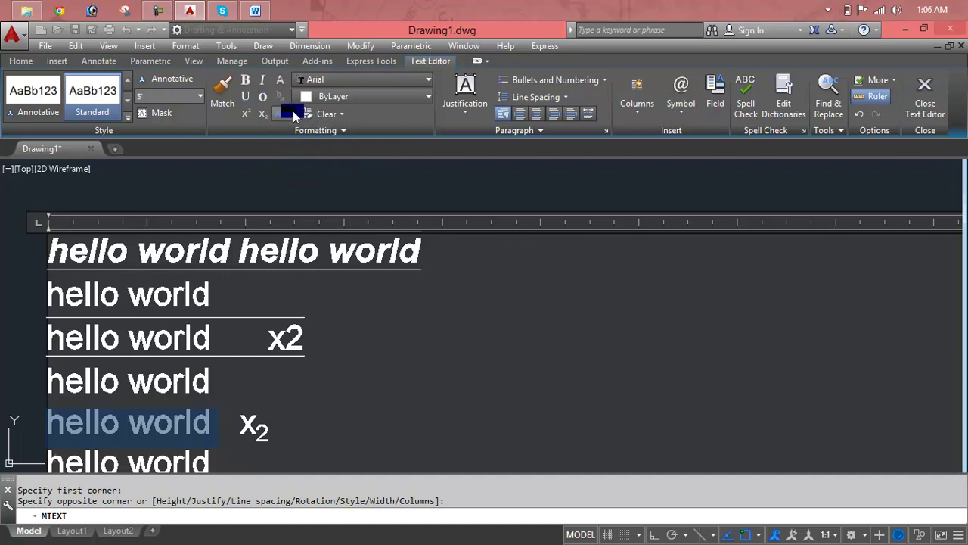
pyautogui.click(288, 113)
pyautogui.click(299, 136)
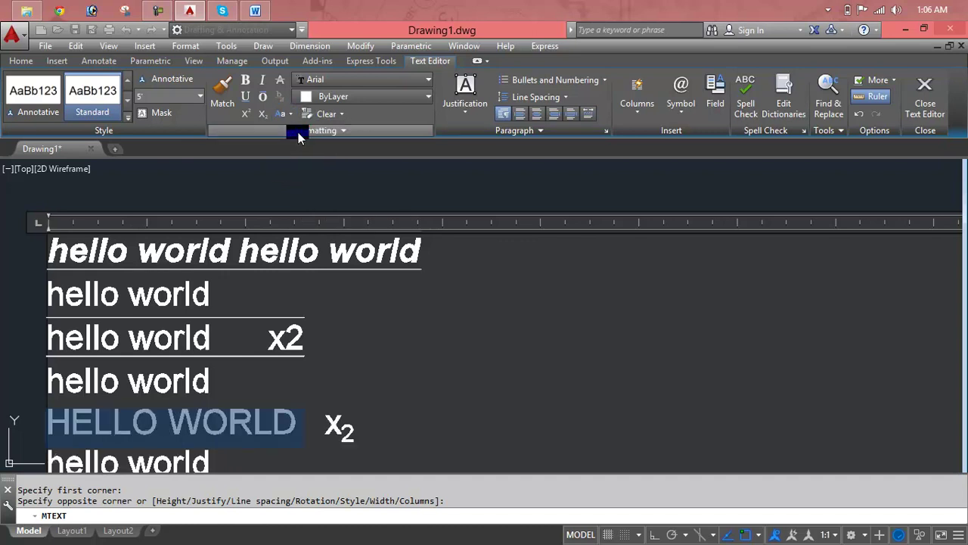
pyautogui.click(284, 114)
pyautogui.click(291, 158)
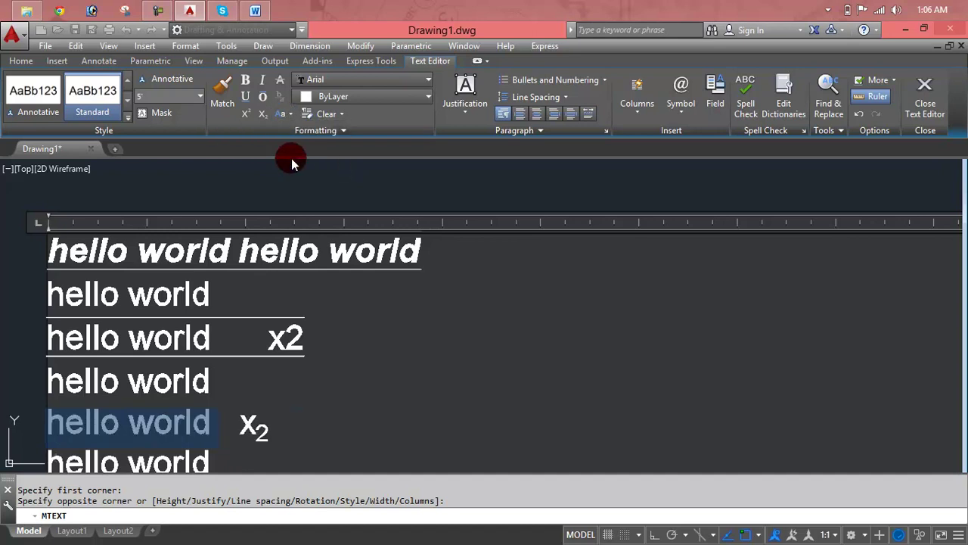
# Keep the Arial font and colour the fifth hello world line dark red.
pyautogui.click(401, 83)
pyautogui.click(400, 78)
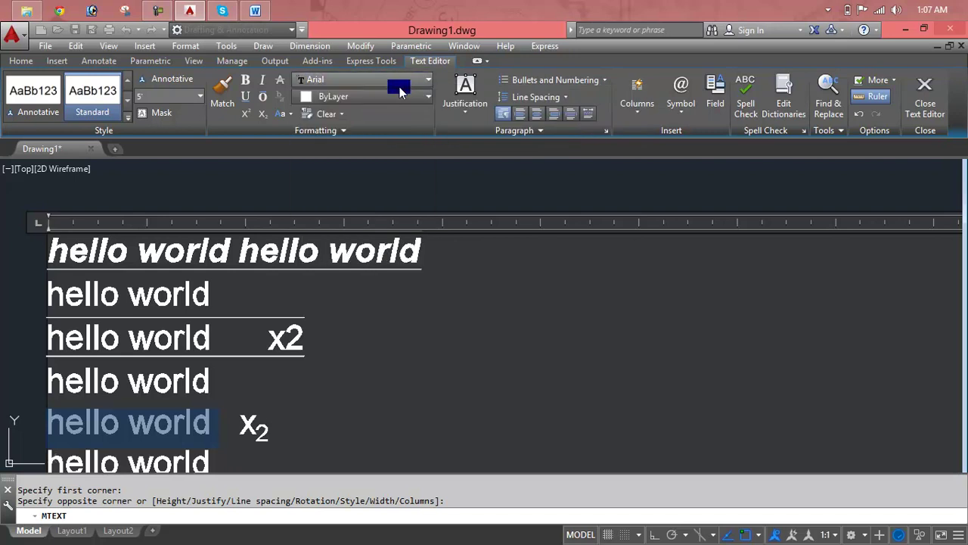
pyautogui.click(399, 94)
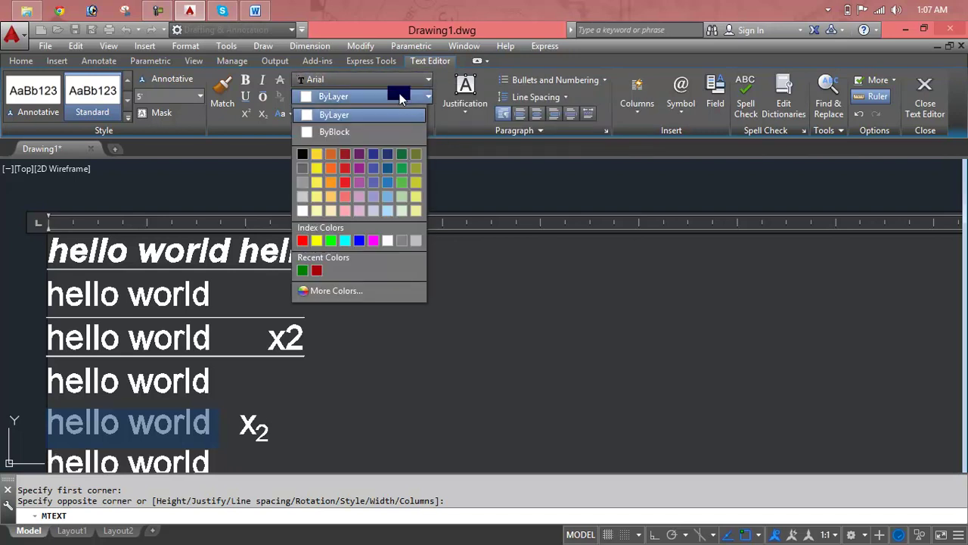
pyautogui.click(346, 155)
pyautogui.click(353, 346)
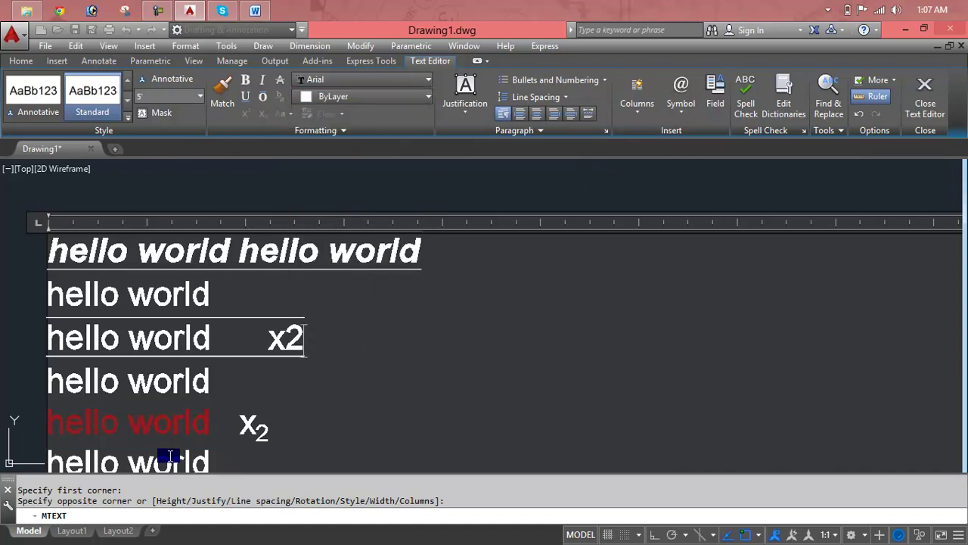
pyautogui.moveTo(211, 427); pyautogui.dragTo(45, 425)
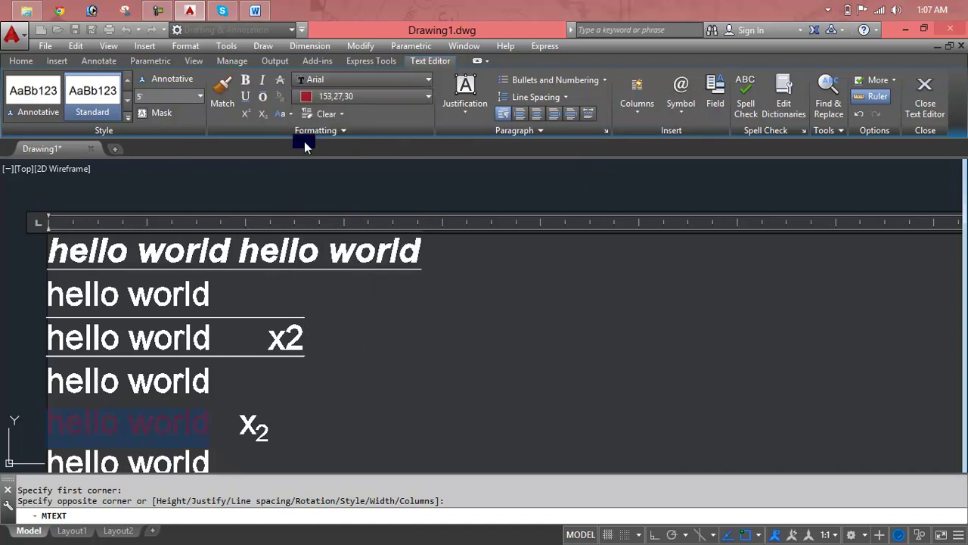
pyautogui.click(333, 114)
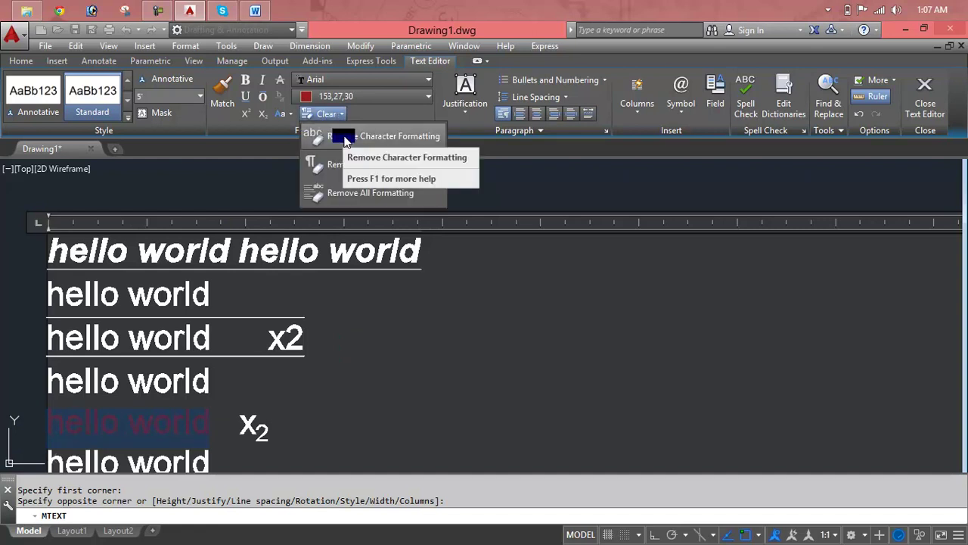
# Remove character, paragraph and then all formatting from the red line and the fourth line.
pyautogui.click(345, 141)
pyautogui.click(270, 425)
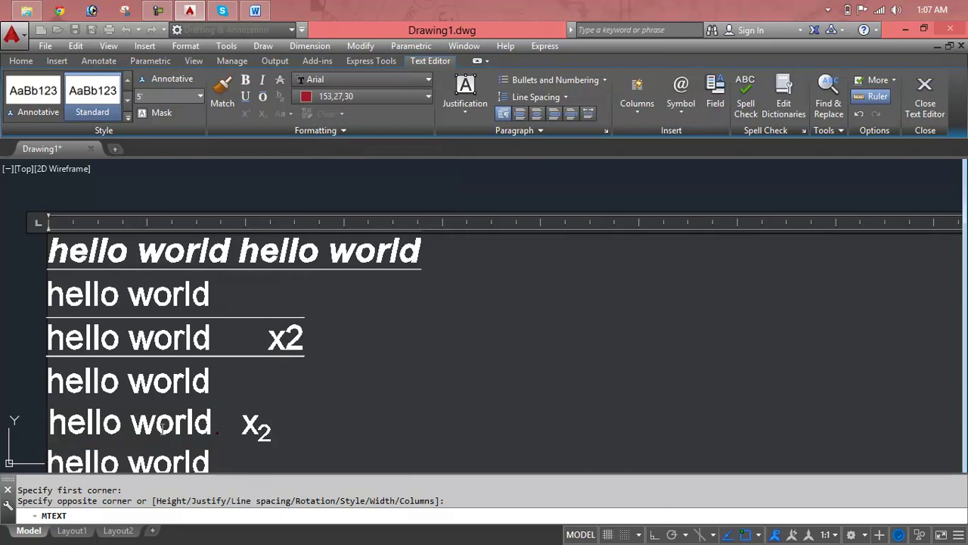
pyautogui.moveTo(220, 426); pyautogui.dragTo(48, 385)
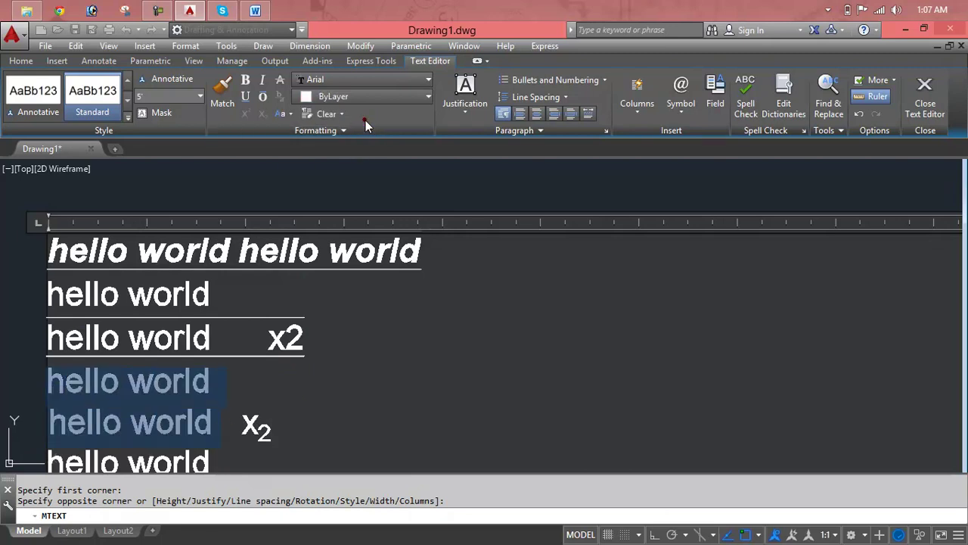
pyautogui.click(346, 115)
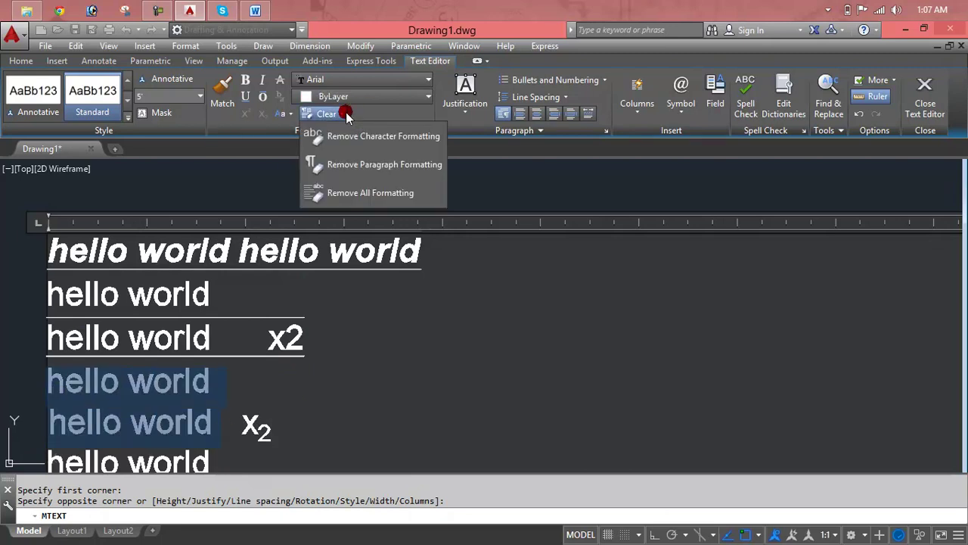
pyautogui.click(353, 167)
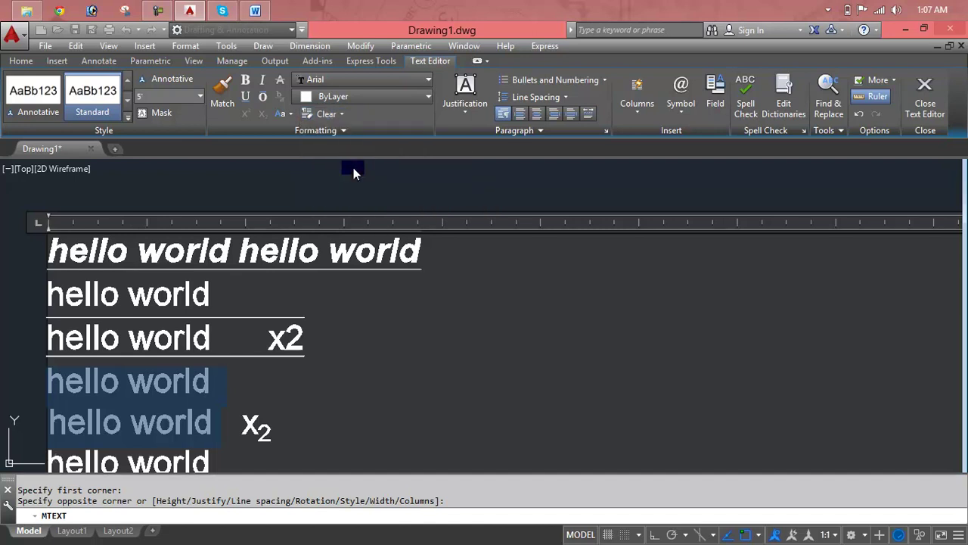
pyautogui.click(341, 120)
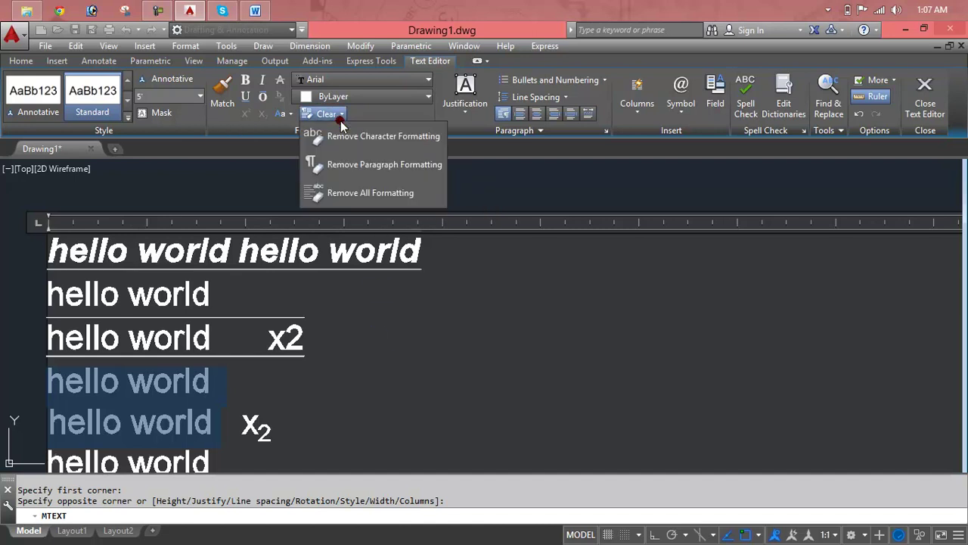
pyautogui.click(342, 198)
pyautogui.click(335, 382)
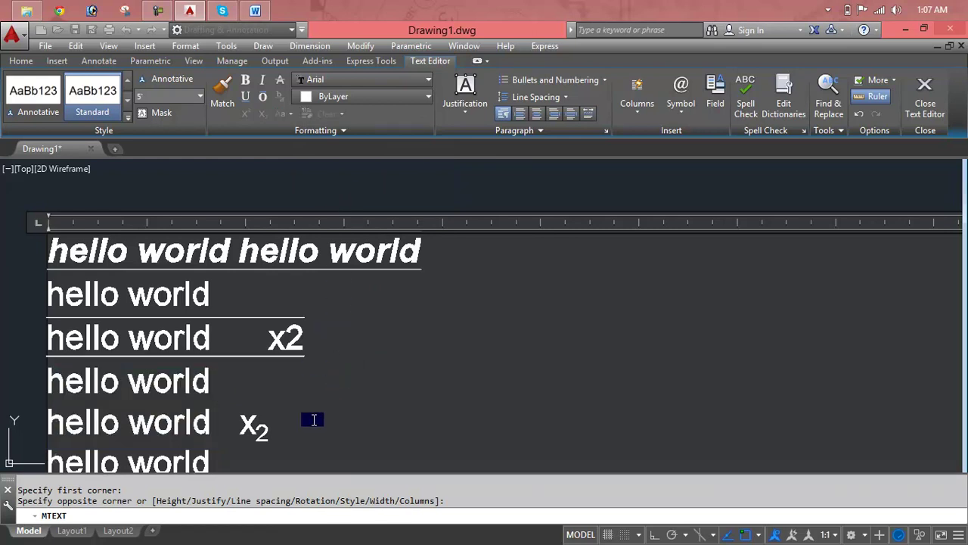
# Remove all formatting from the entire paragraph.
pyautogui.hotkey('ctrl', 'a')
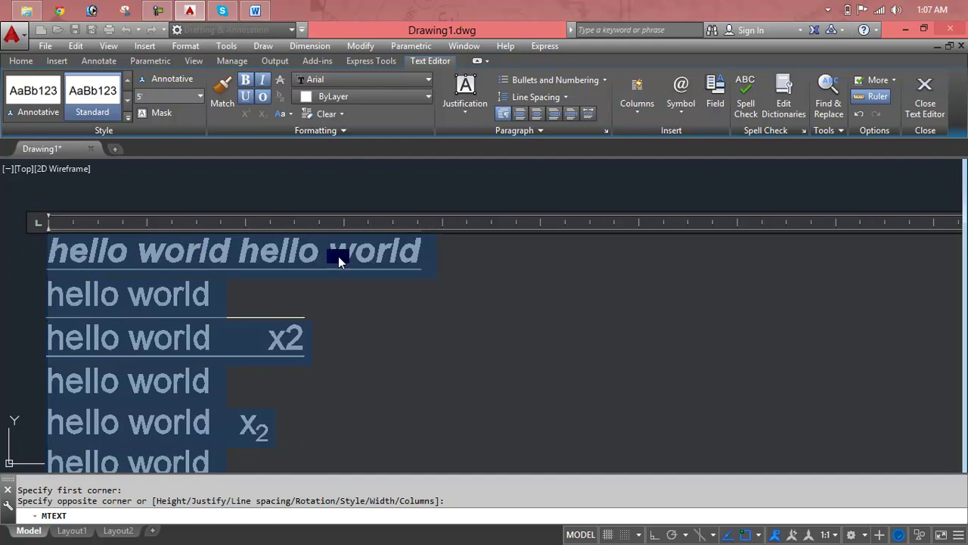
pyautogui.click(341, 113)
pyautogui.click(347, 194)
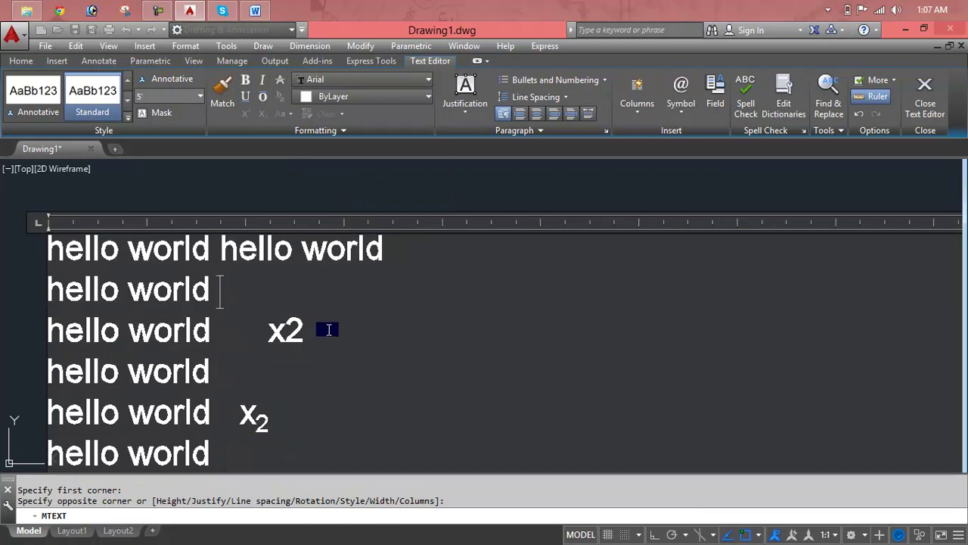
# Delete the plain x2 after line three and the subscript x2 on line four.
pyautogui.moveTo(329, 328); pyautogui.dragTo(257, 329)
pyautogui.press('Delete')
pyautogui.press('Delete')
pyautogui.moveTo(295, 372); pyautogui.dragTo(239, 372)
pyautogui.press('Delete')
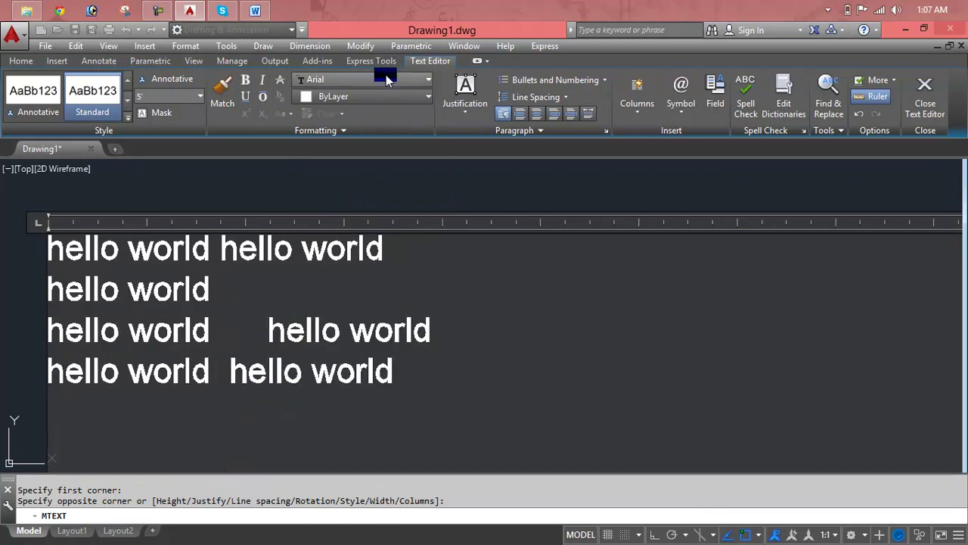
# Break line three and the last line before their second hello, giving six lines.
pyautogui.click(479, 112)
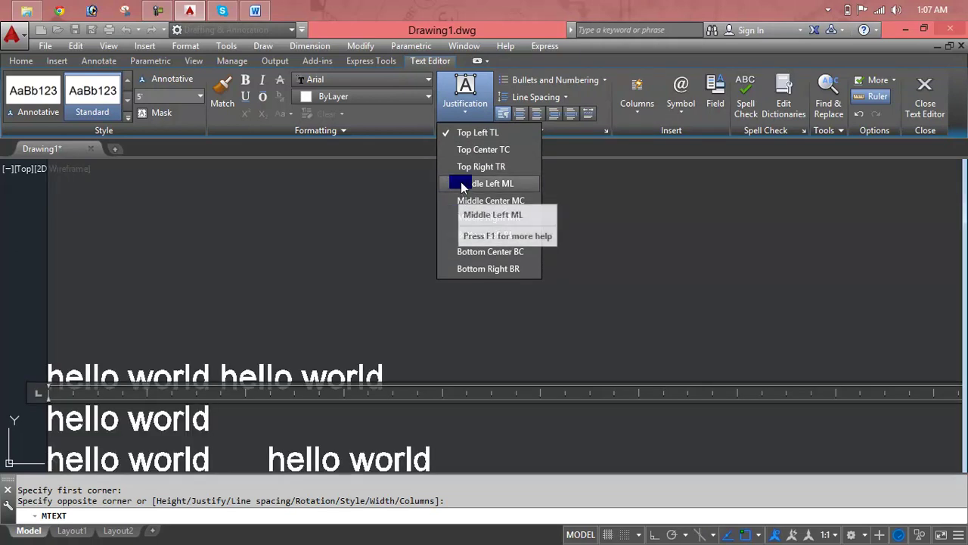
pyautogui.click(617, 261)
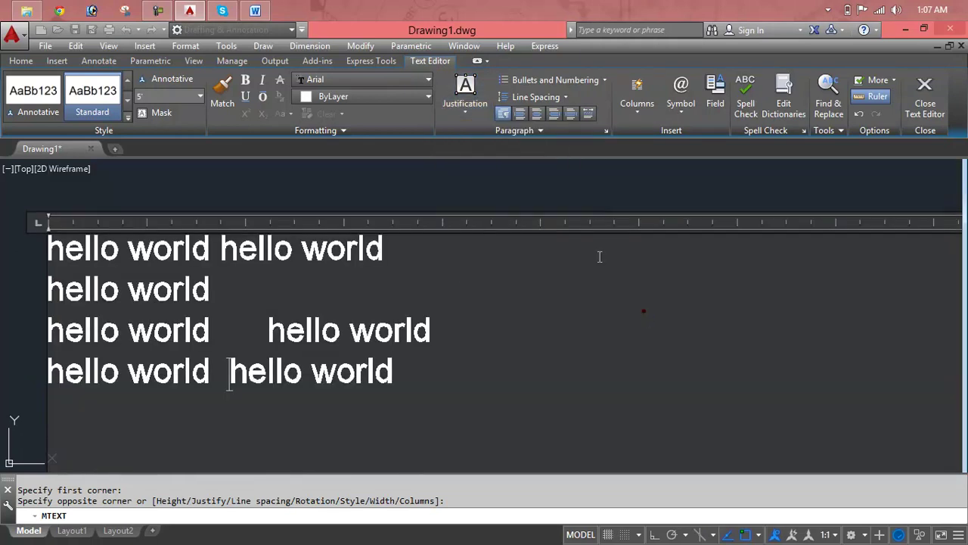
pyautogui.moveTo(391, 247); pyautogui.dragTo(59, 249)
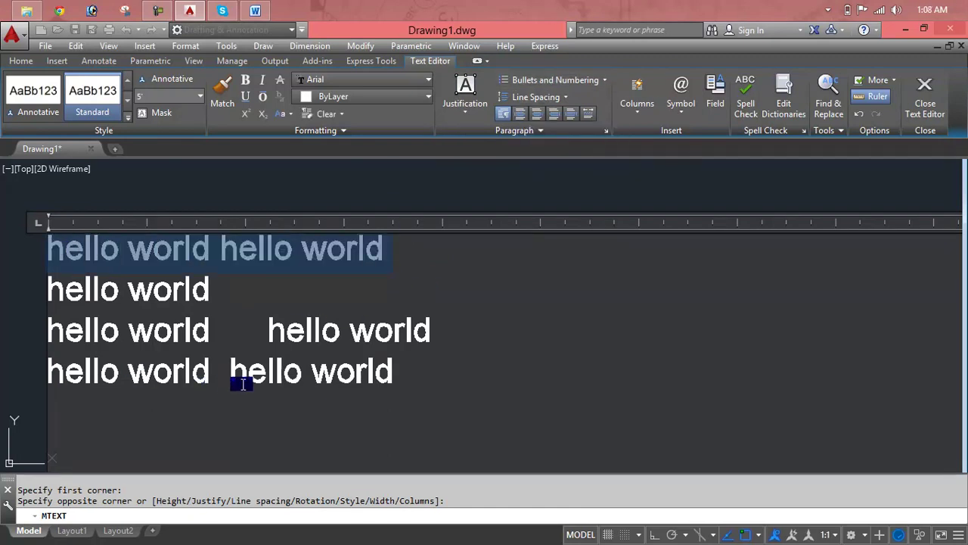
pyautogui.click(268, 331)
pyautogui.press('Return')
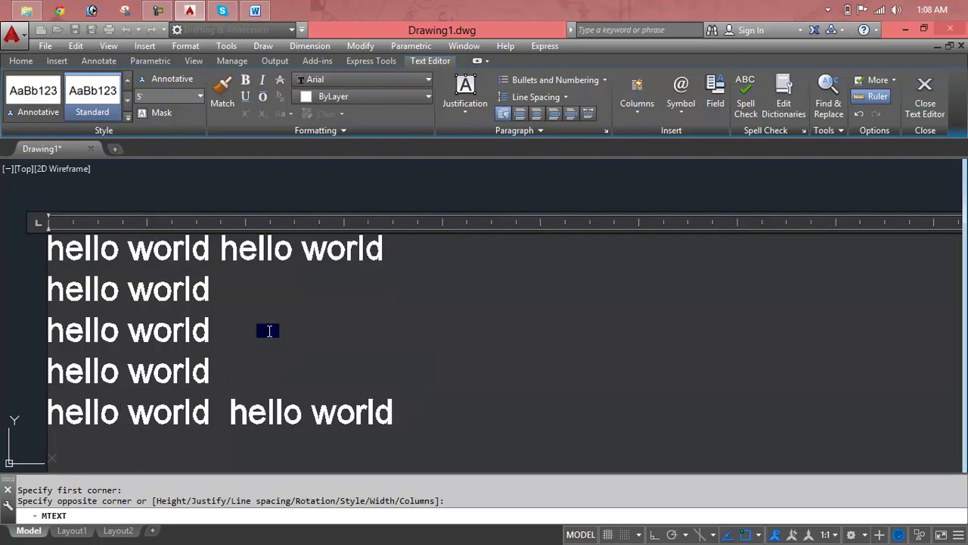
pyautogui.click(227, 411)
pyautogui.press('Return')
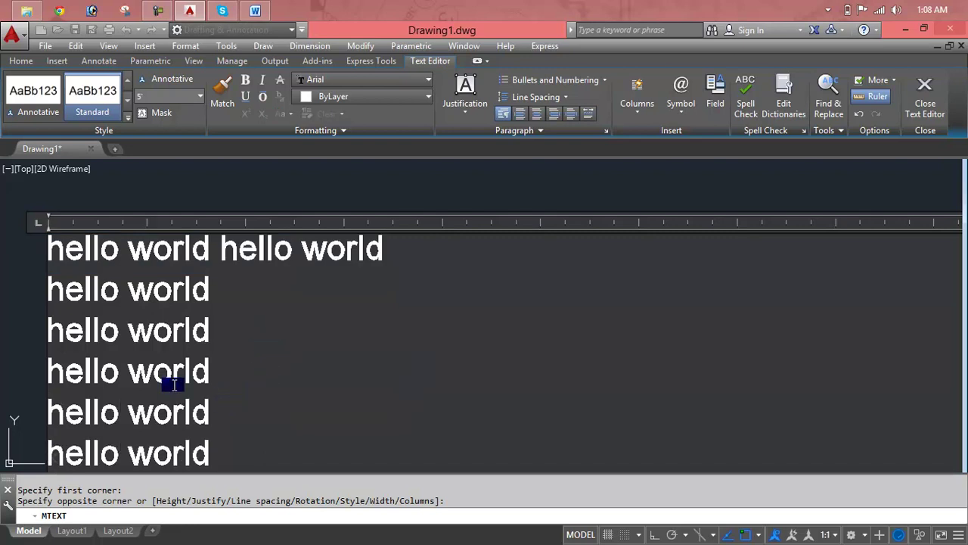
pyautogui.moveTo(213, 453); pyautogui.dragTo(49, 304)
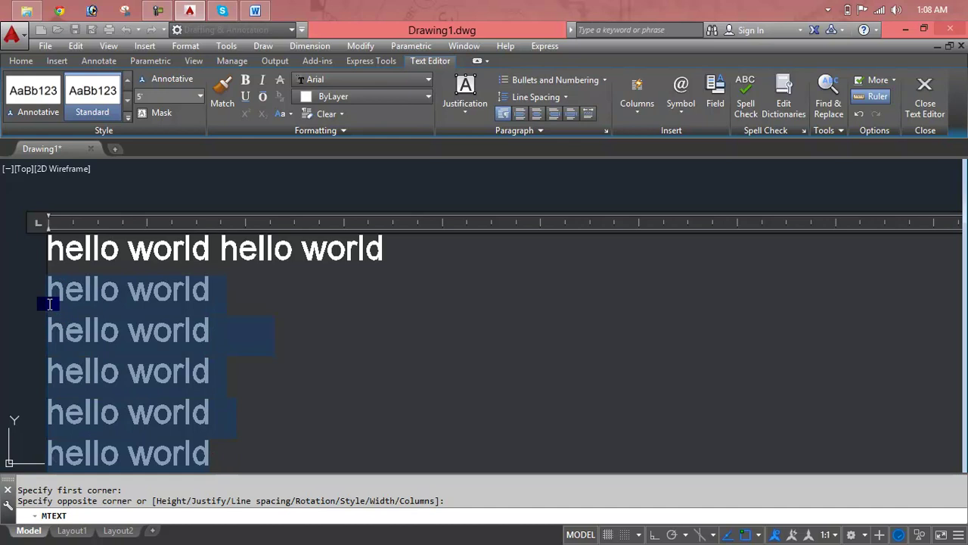
pyautogui.click(545, 81)
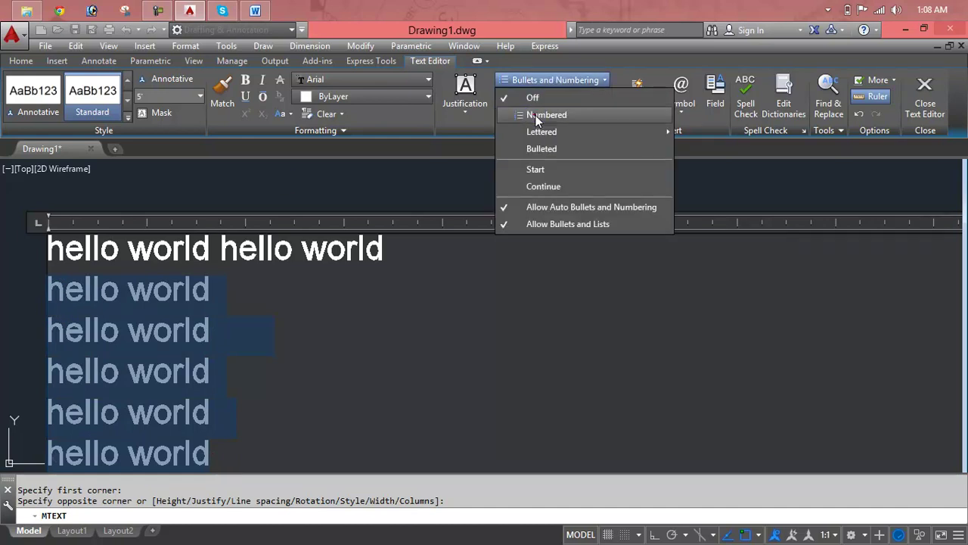
pyautogui.click(535, 115)
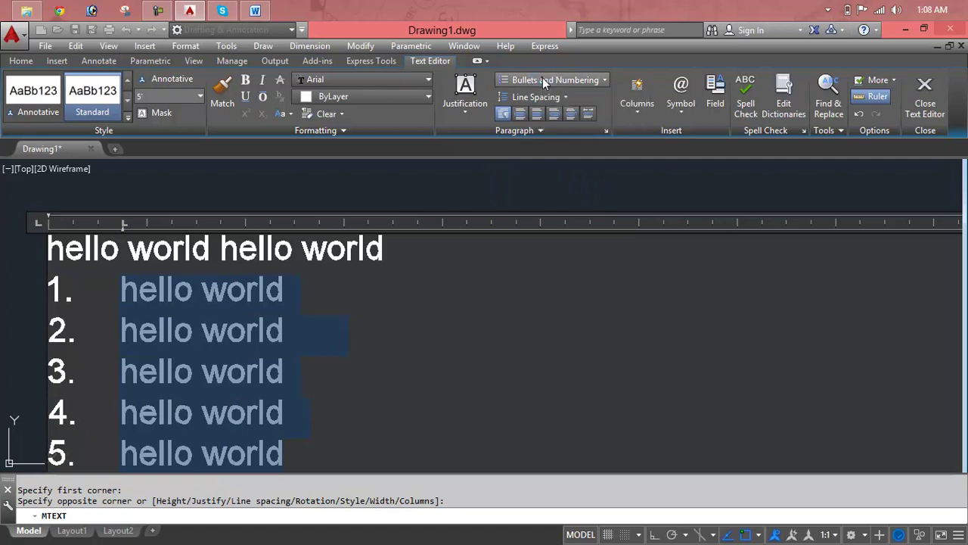
pyautogui.click(542, 82)
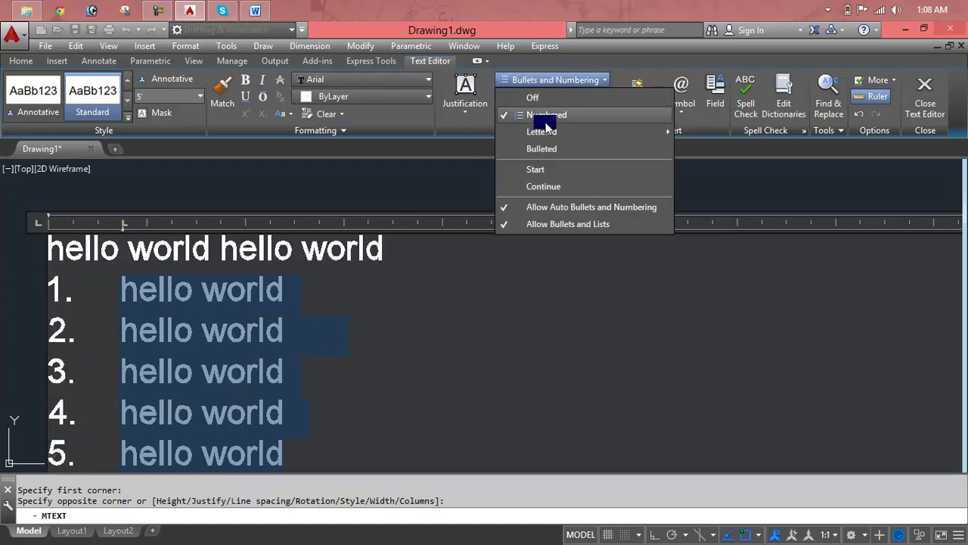
pyautogui.moveTo(542, 131)
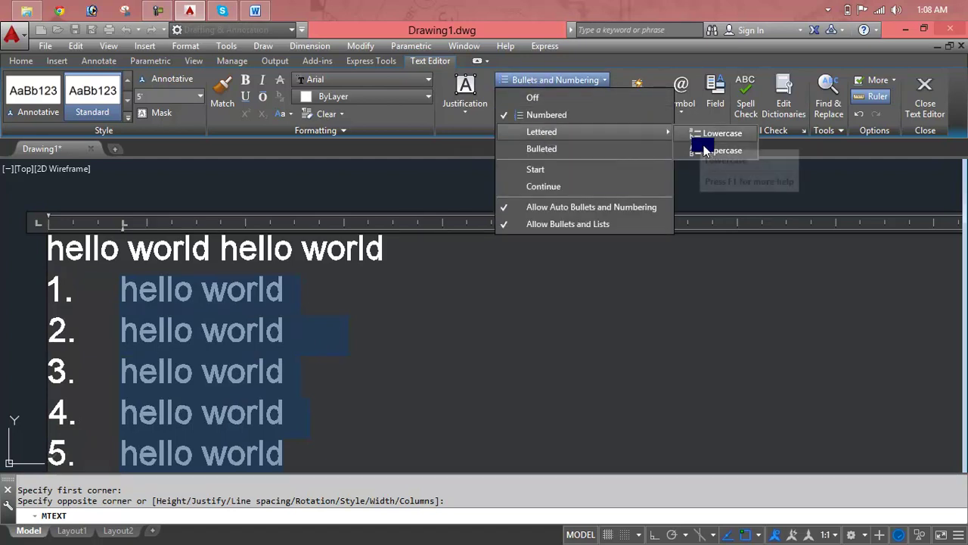
pyautogui.click(607, 154)
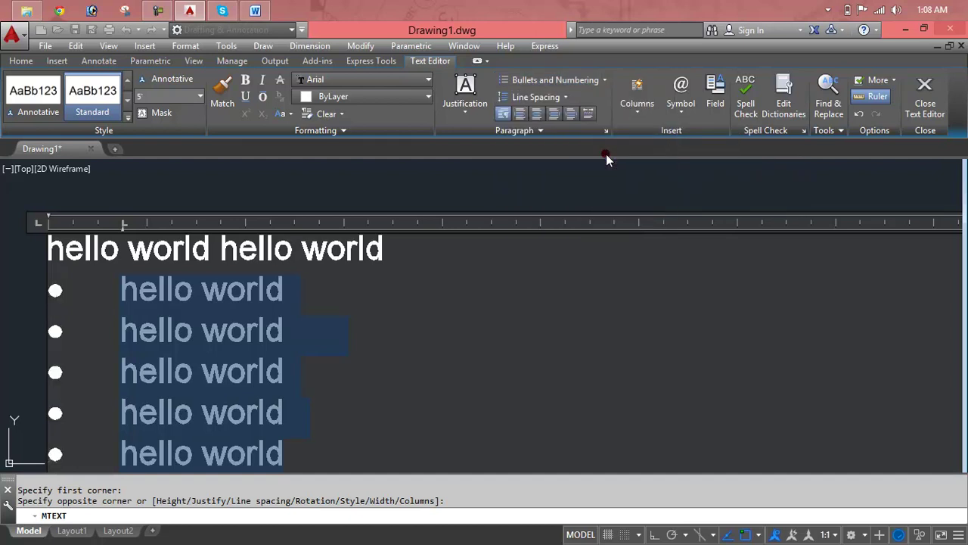
pyautogui.click(560, 98)
pyautogui.click(562, 79)
pyautogui.click(563, 79)
pyautogui.click(563, 80)
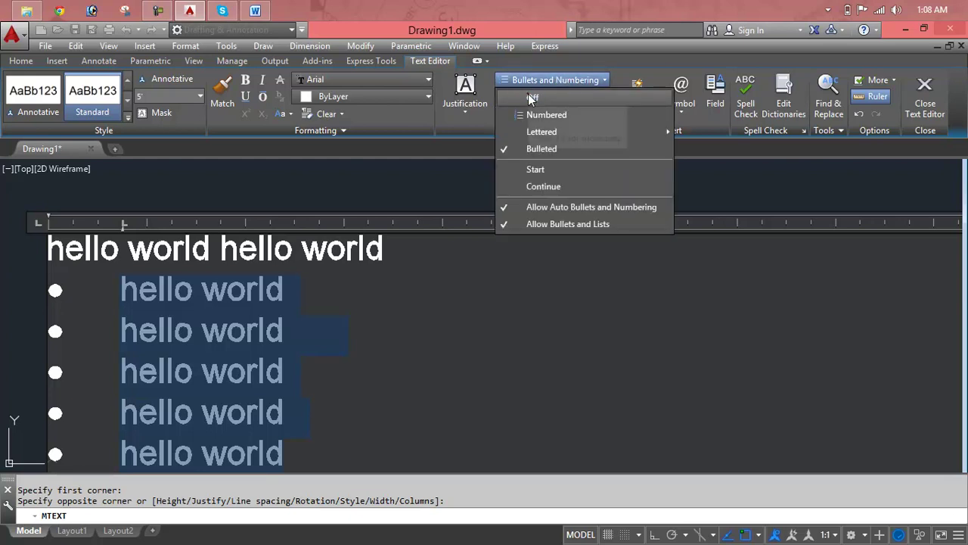
pyautogui.click(528, 97)
pyautogui.click(558, 98)
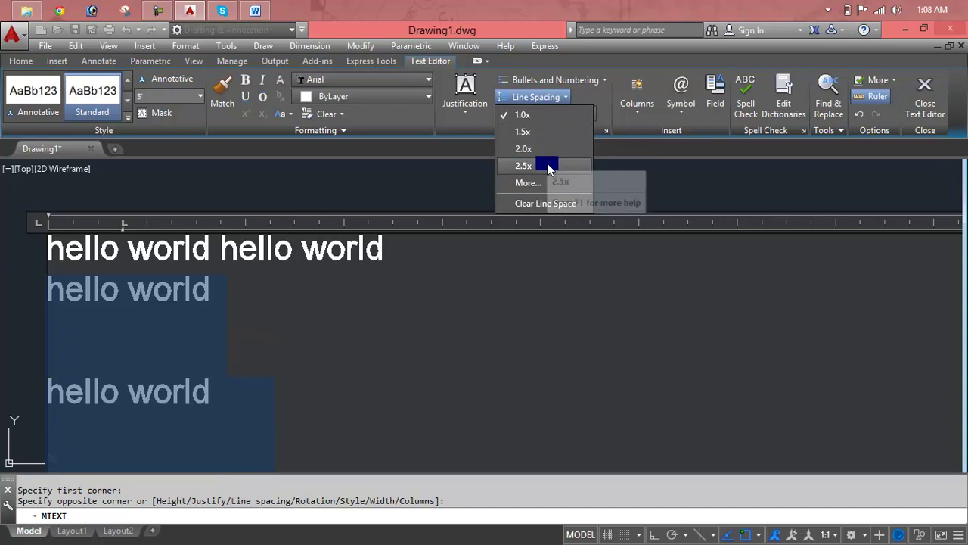
pyautogui.click(543, 115)
pyautogui.scroll(-1, 392, 296)
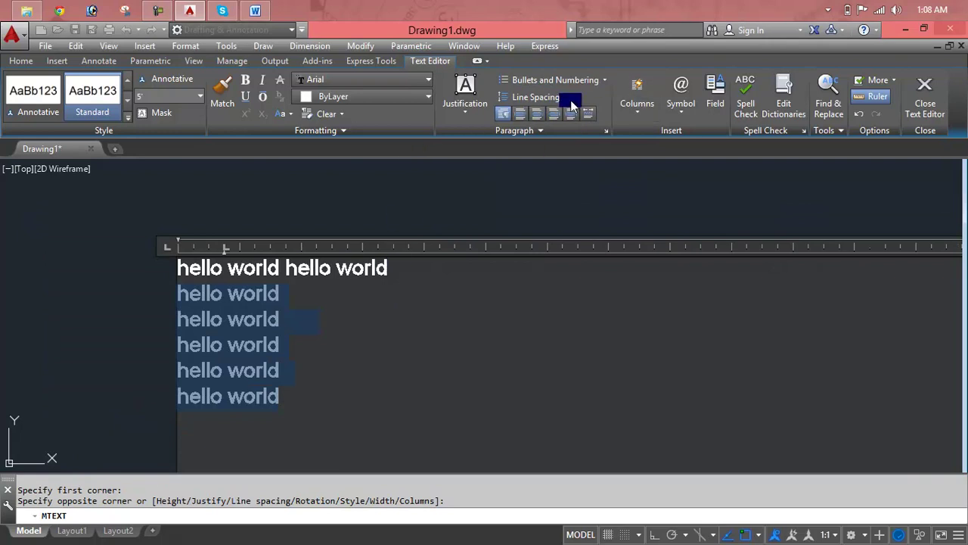
pyautogui.click(393, 311)
pyautogui.moveTo(394, 271); pyautogui.dragTo(177, 268)
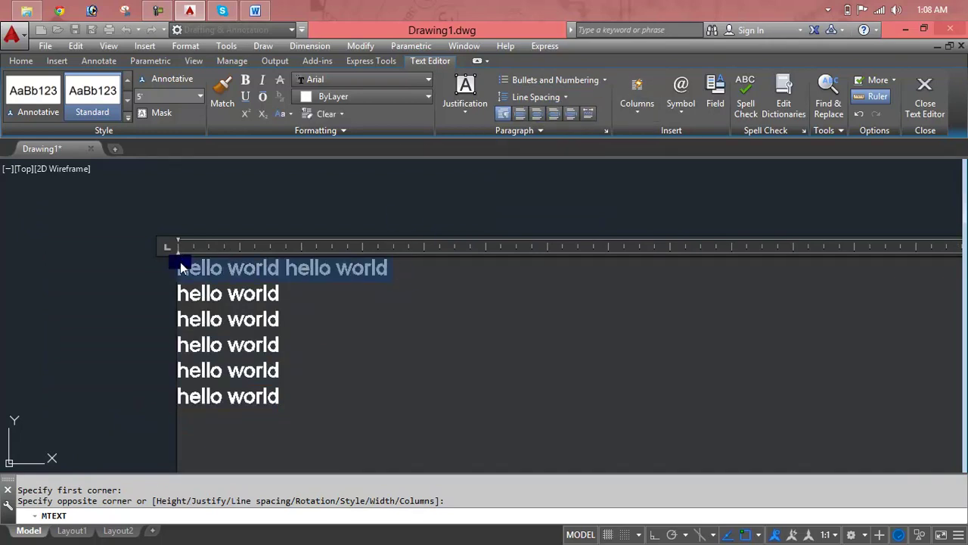
pyautogui.press('Delete')
pyautogui.click(536, 113)
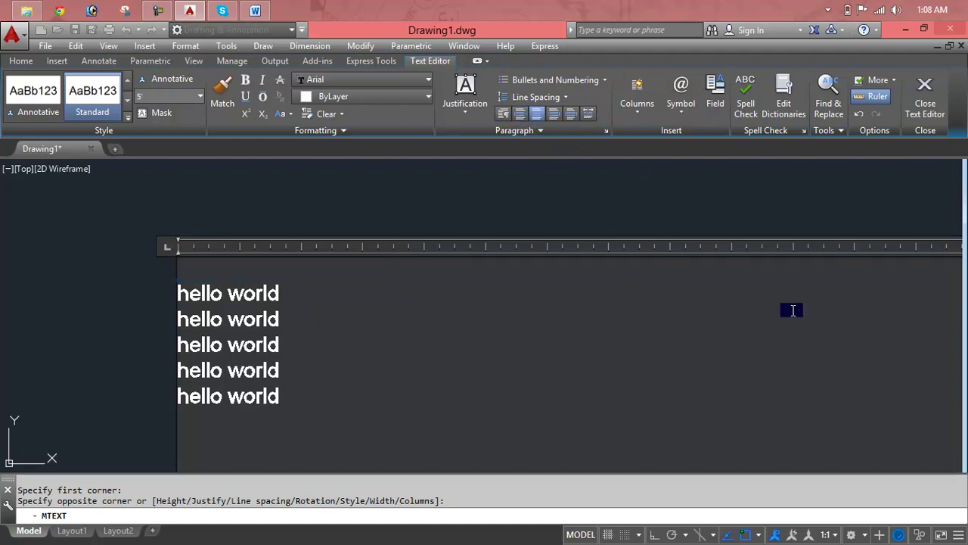
pyautogui.click(554, 113)
pyautogui.hotkey('ctrl', 'z')
pyautogui.click(571, 113)
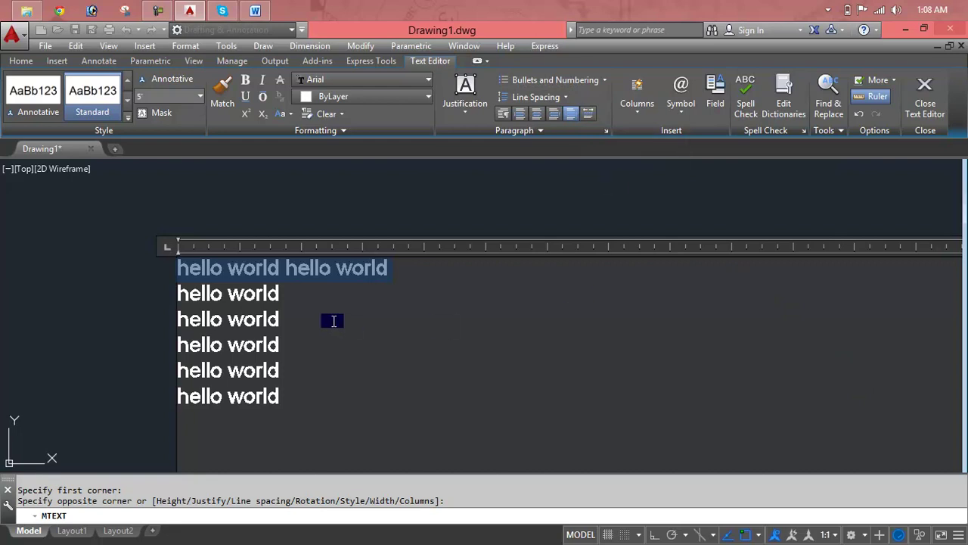
pyautogui.click(286, 295)
# Drag the MText box corner inward to make the text box narrower.
pyautogui.moveTo(286, 295); pyautogui.dragTo(396, 262)
pyautogui.scroll(-5, 416, 251)
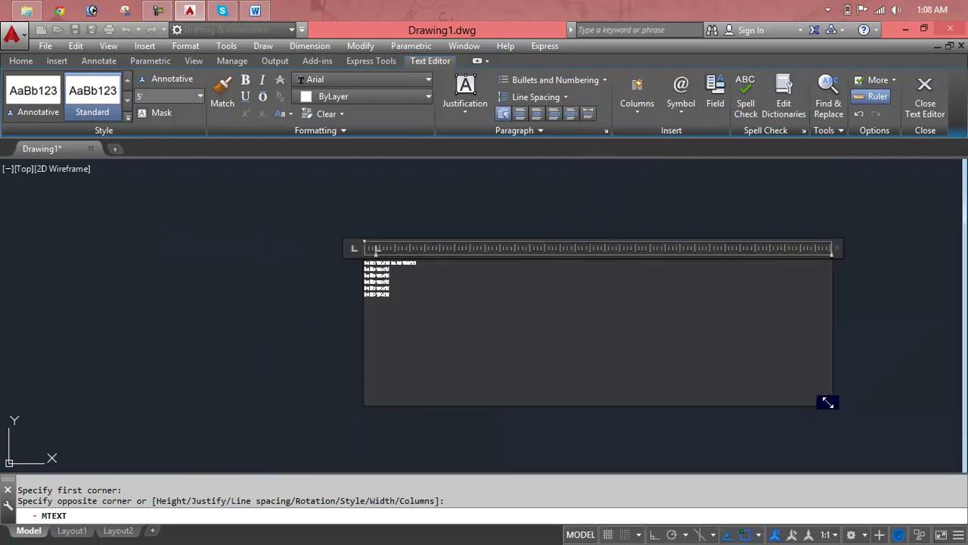
pyautogui.moveTo(829, 401); pyautogui.dragTo(500, 364)
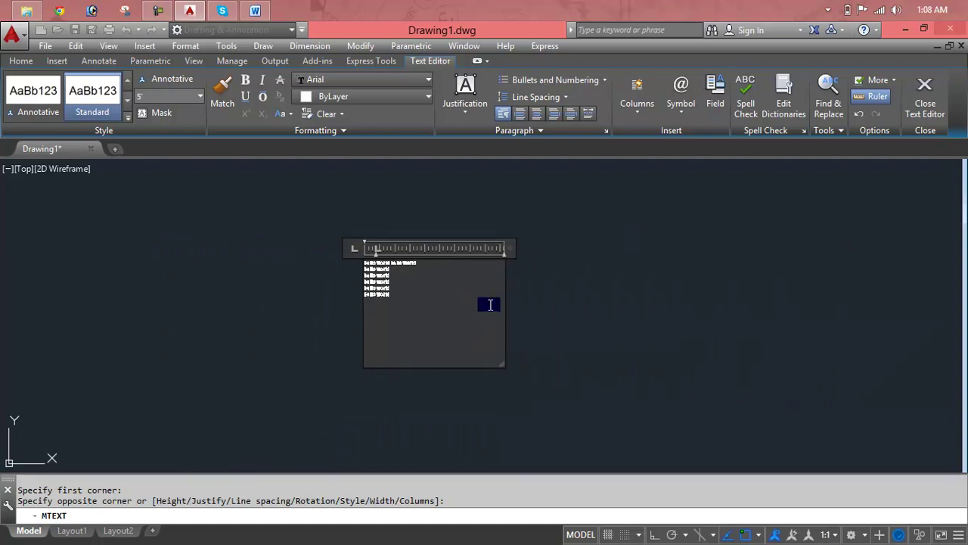
pyautogui.scroll(2, 447, 256)
pyautogui.scroll(2, 423, 261)
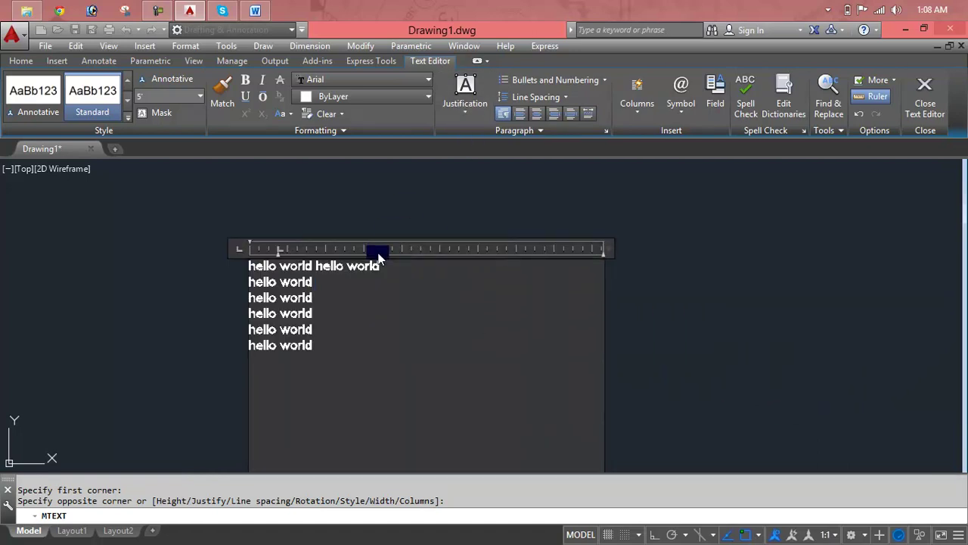
# Try Center, Right, Justify and Distribute on the first line, then settle on Left.
pyautogui.tripleClick(385, 264)
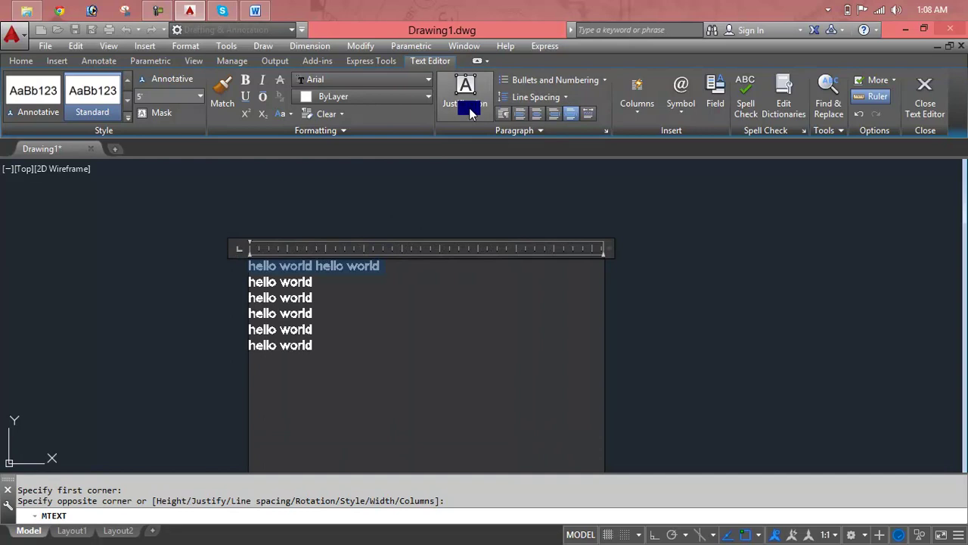
pyautogui.click(527, 114)
pyautogui.click(539, 115)
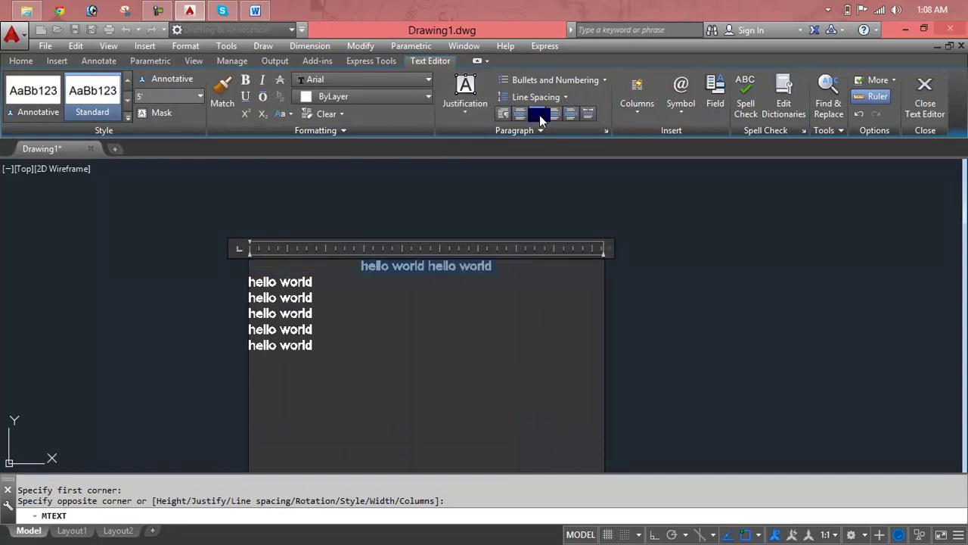
pyautogui.click(553, 113)
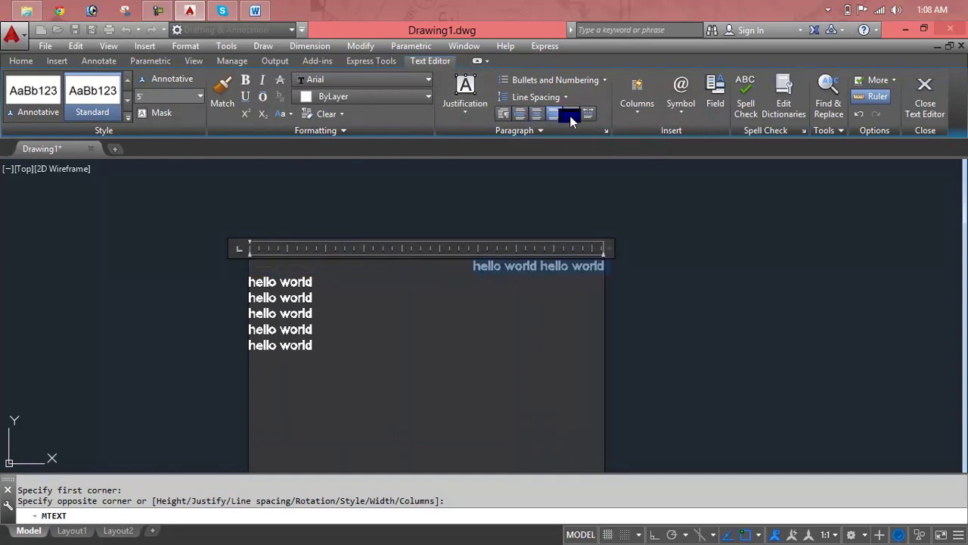
pyautogui.click(569, 114)
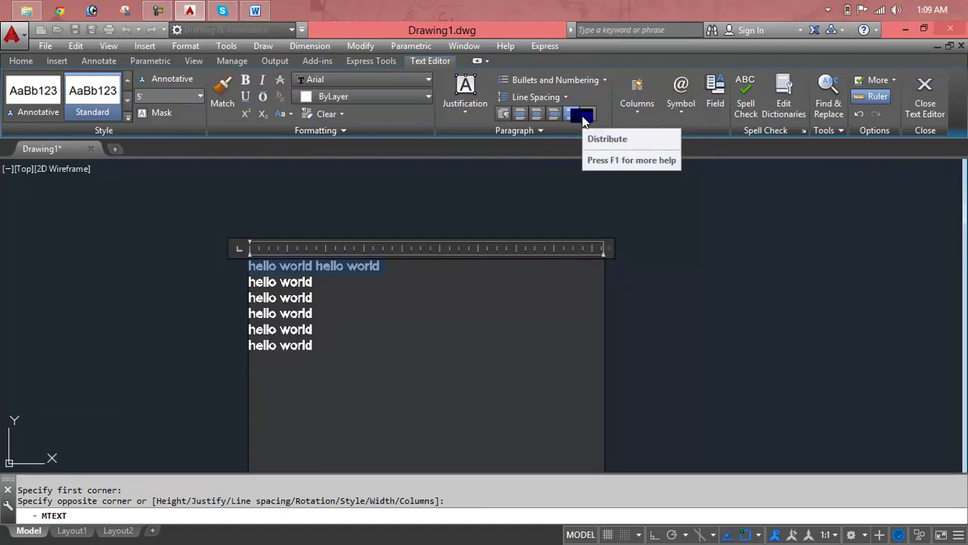
pyautogui.click(583, 120)
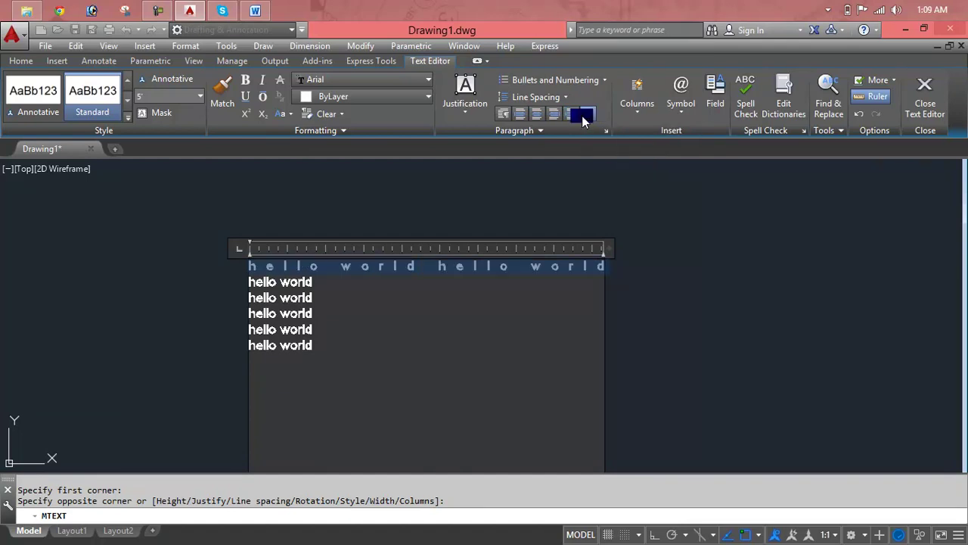
pyautogui.click(521, 113)
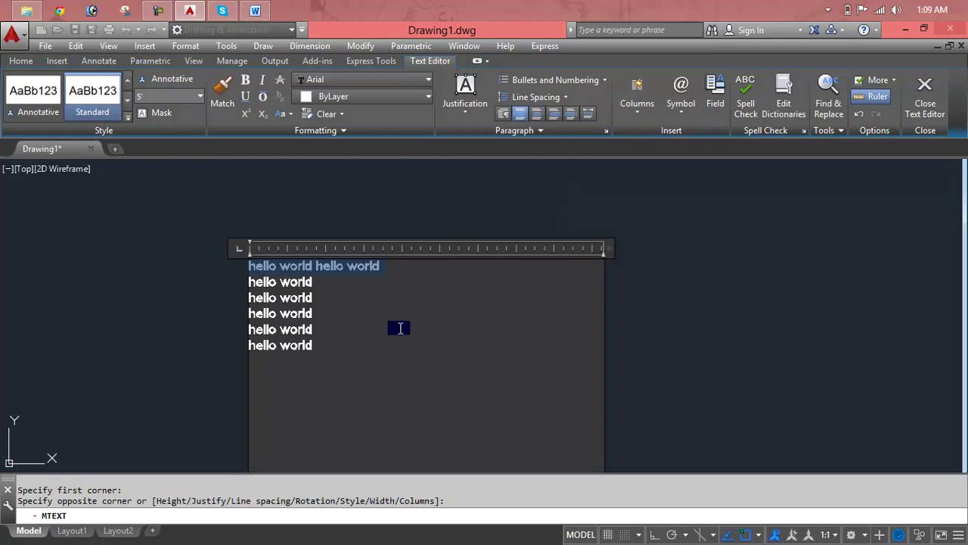
pyautogui.click(348, 350)
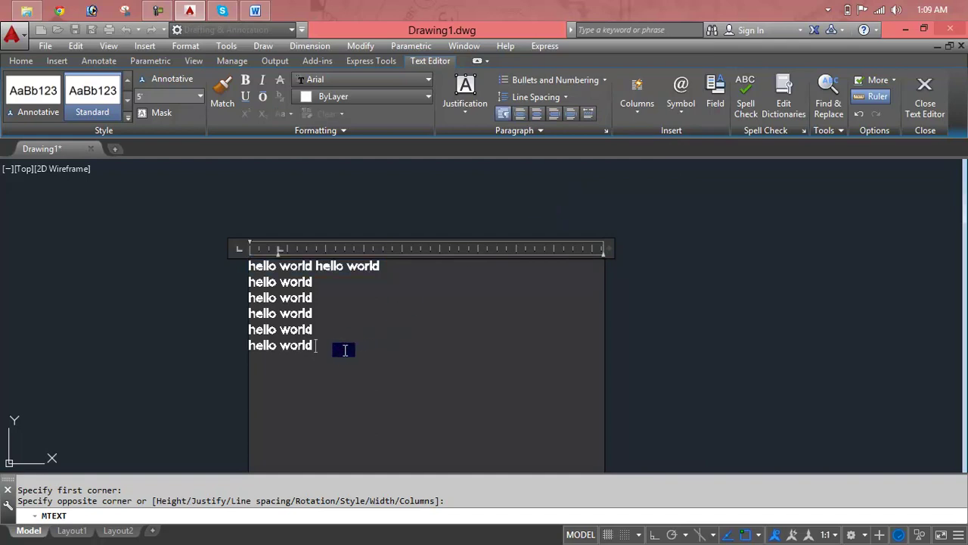
# Paste extra hello world lines below the paragraph, then undo the paste.
pyautogui.moveTo(344, 349); pyautogui.dragTo(236, 250)
pyautogui.hotkey('ctrl', 'c')
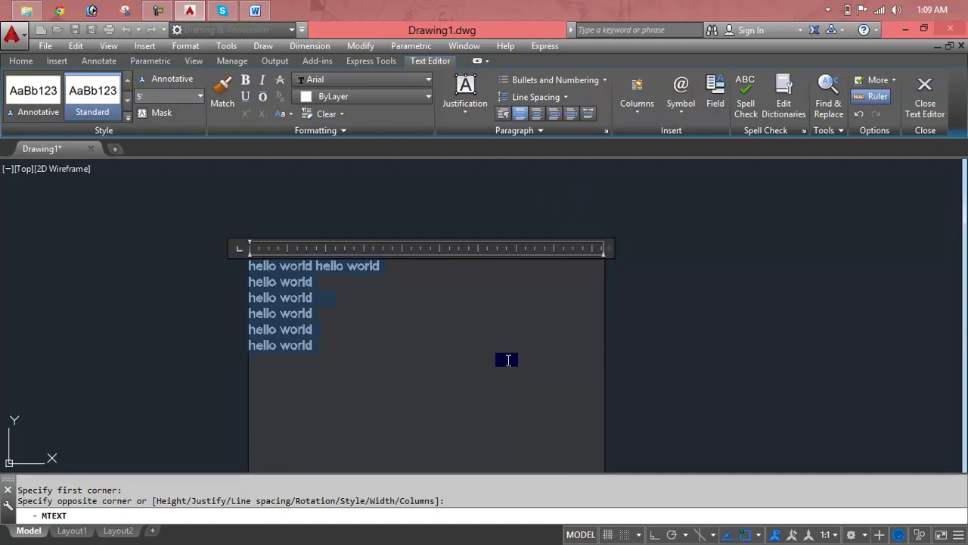
pyautogui.click(399, 356)
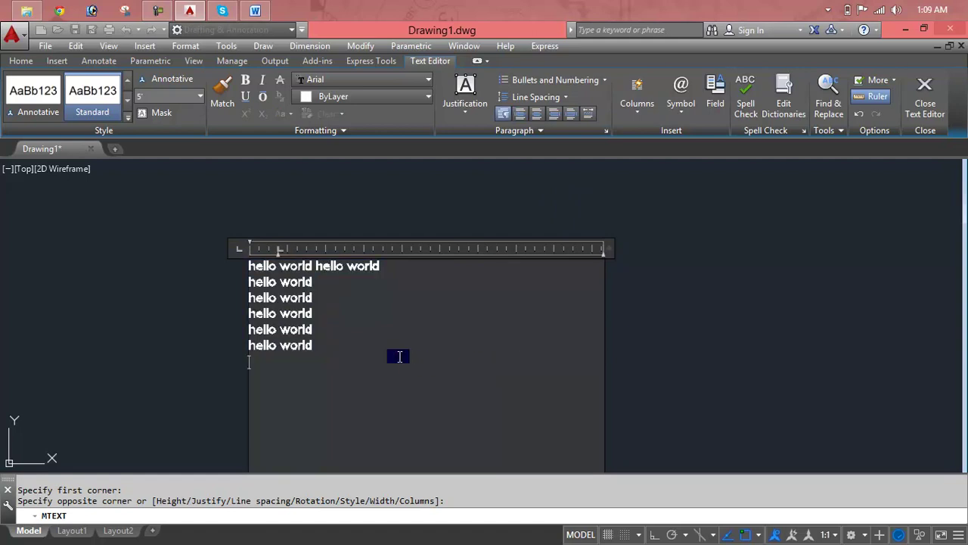
pyautogui.hotkey('ctrl', 'v')
pyautogui.hotkey('ctrl', 'v')
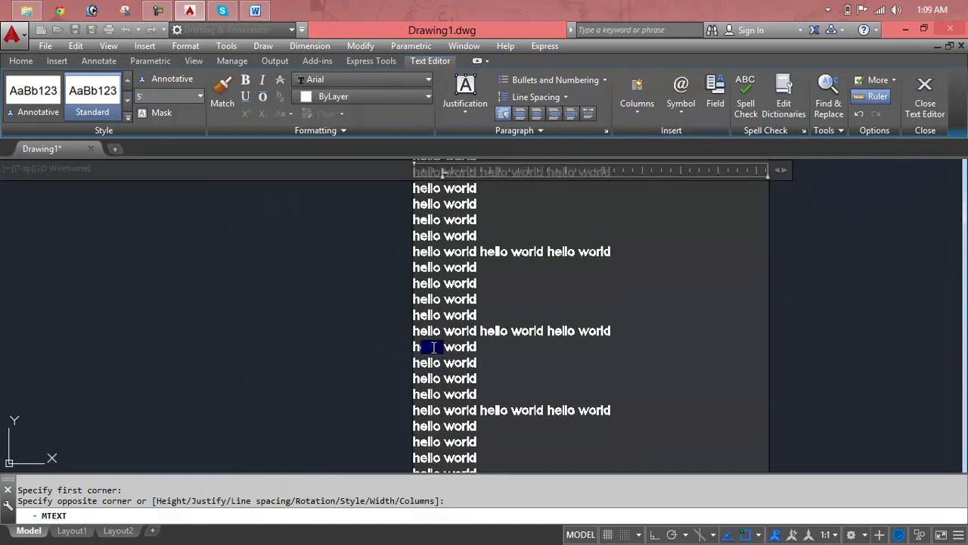
pyautogui.scroll(-2, 498, 346)
pyautogui.hotkey('ctrl', 'z')
pyautogui.hotkey('ctrl', 'z')
pyautogui.scroll(4, 616, 182)
pyautogui.scroll(3, 615, 181)
pyautogui.scroll(-7, 615, 181)
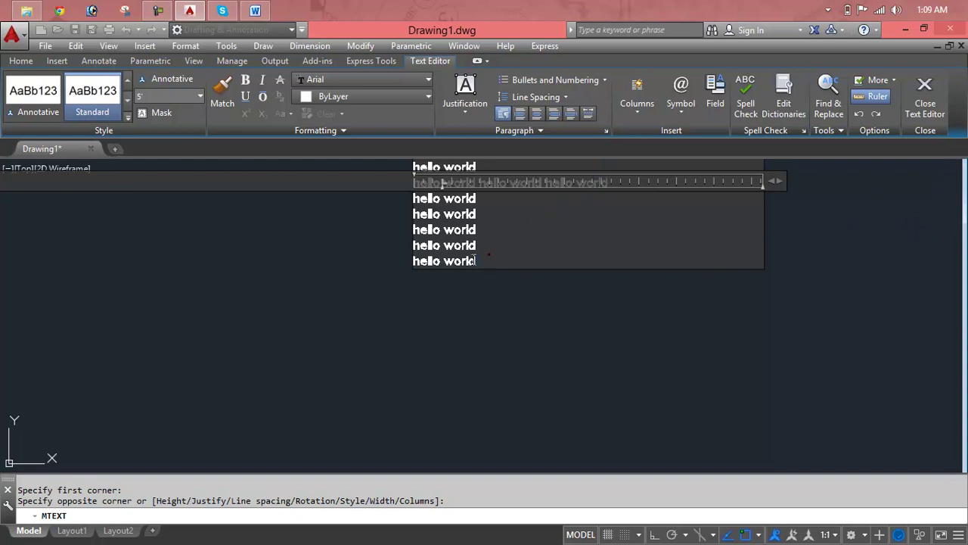
# Select all six lines and leave the editor with Esc, raising the unsaved-changes prompt.
pyautogui.moveTo(476, 261); pyautogui.dragTo(412, 168)
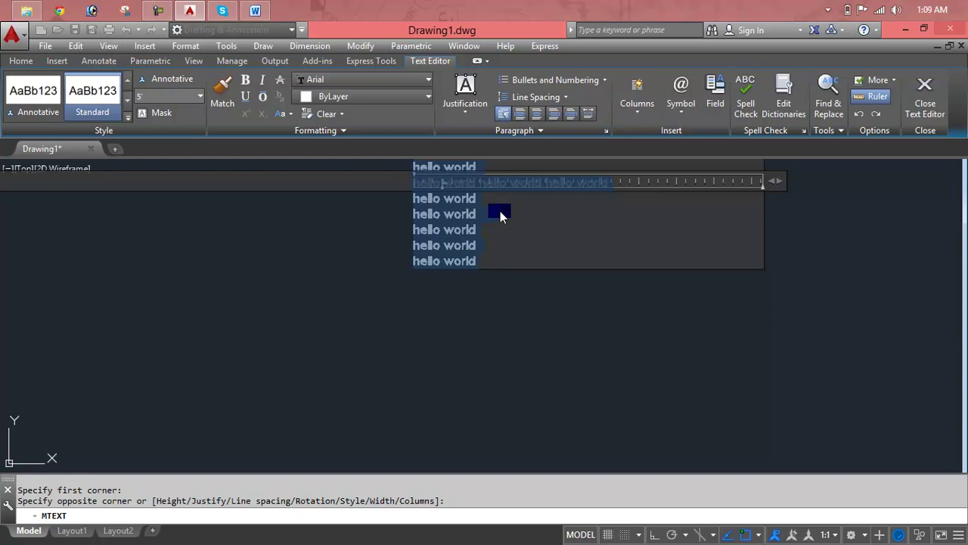
pyautogui.scroll(4, 499, 214)
pyautogui.scroll(-2, 500, 214)
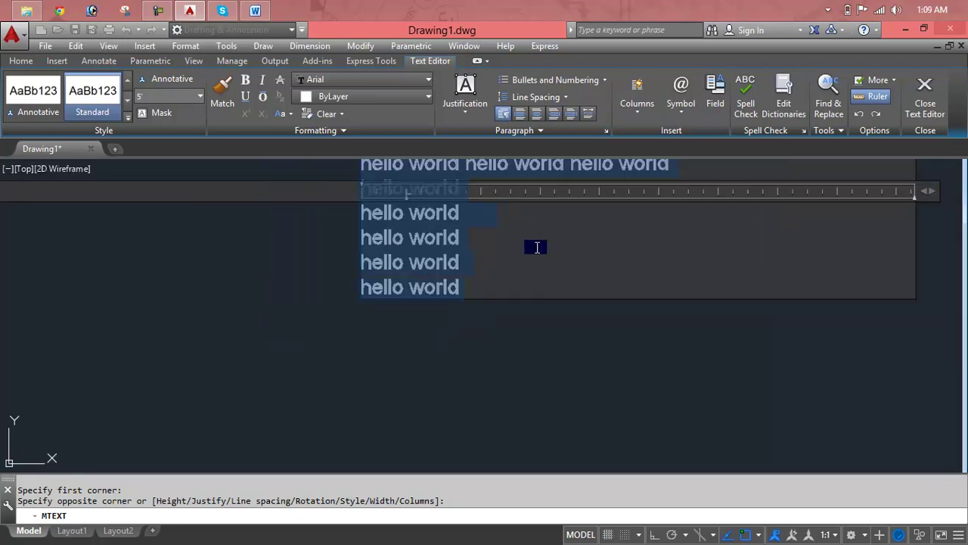
pyautogui.press('Escape')
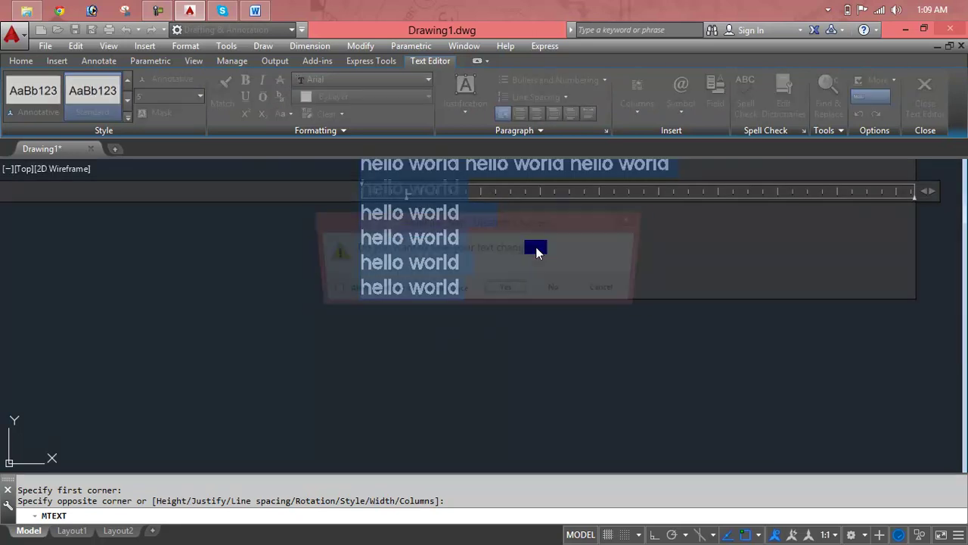
# Discard the unsaved text changes and draw a new multiline text box.
pyautogui.click(557, 290)
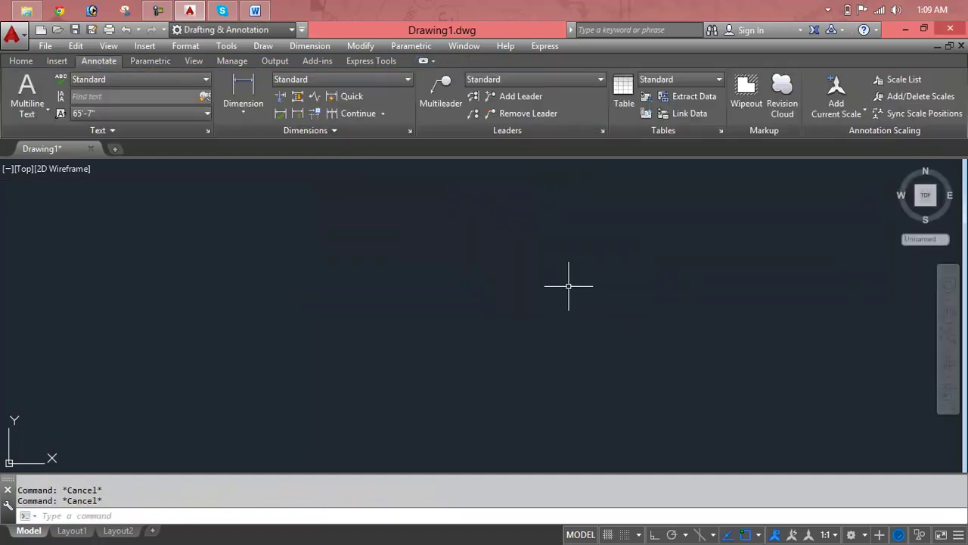
pyautogui.scroll(-3, 568, 286)
pyautogui.press('Return')
pyautogui.moveTo(357, 255); pyautogui.dragTo(309, 222, button='middle')
pyautogui.click(305, 233)
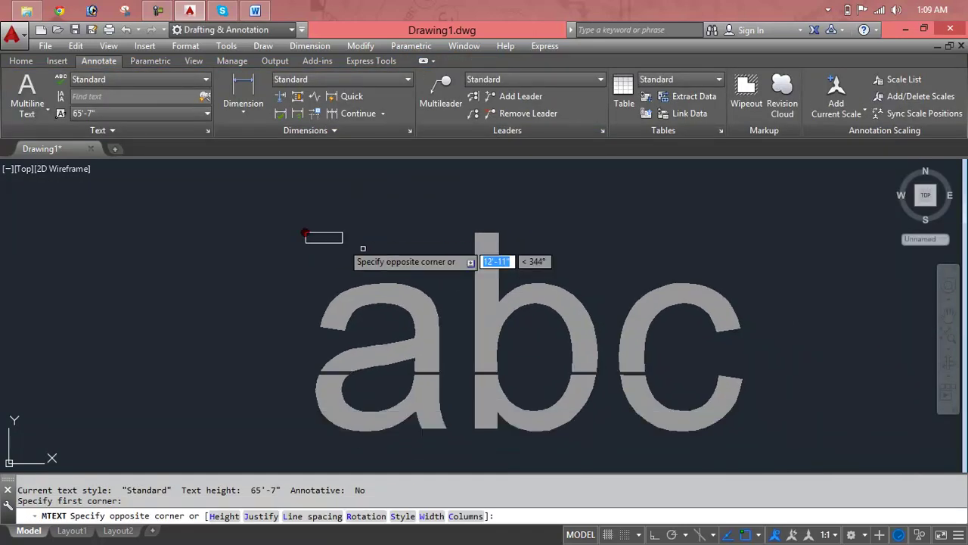
pyautogui.click(821, 449)
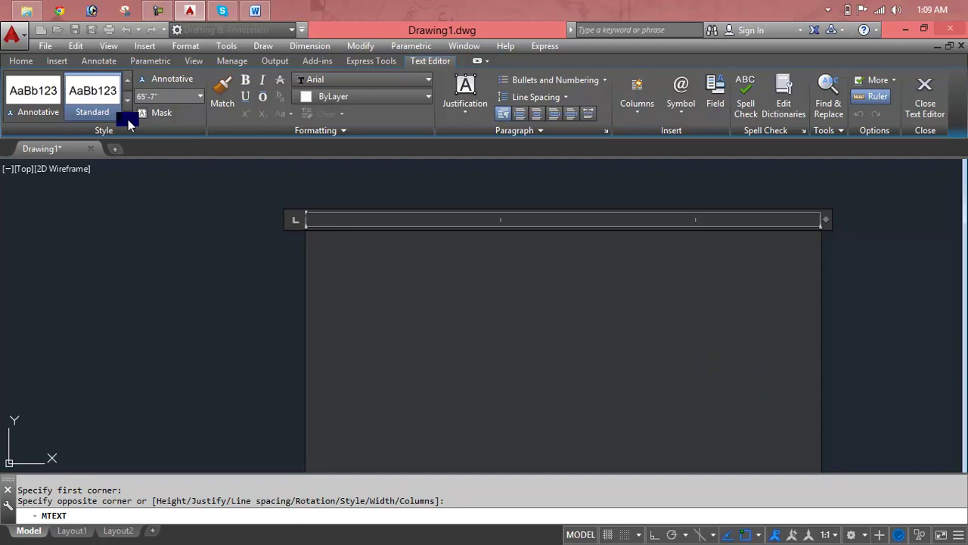
# Set the text height to 5' and enter 'hello world'.
pyautogui.click(201, 90)
pyautogui.click(187, 112)
pyautogui.write('hello word')
pyautogui.press('BackSpace')
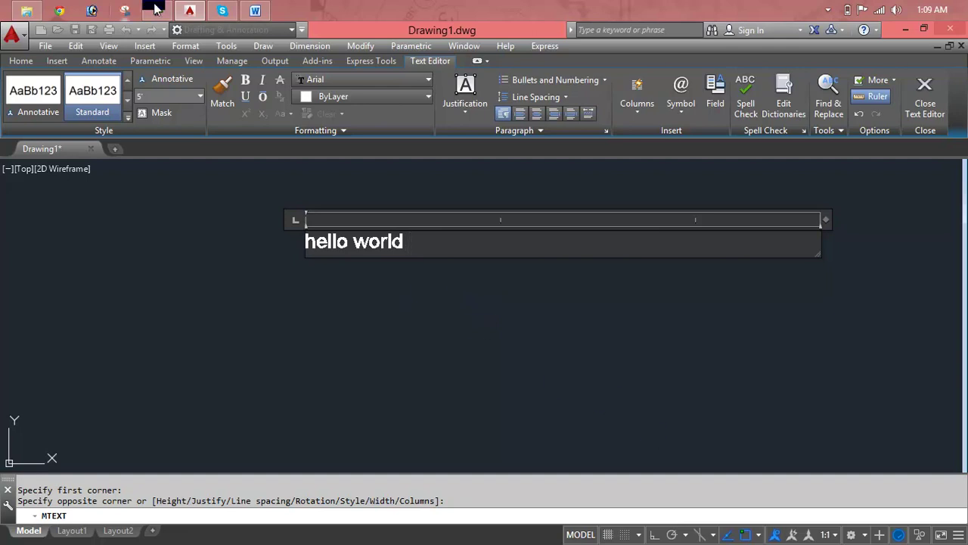
# Paste hello world three more times after the text and widen the box to fit one line.
pyautogui.moveTo(431, 250); pyautogui.dragTo(285, 248)
pyautogui.hotkey('ctrl', 'c')
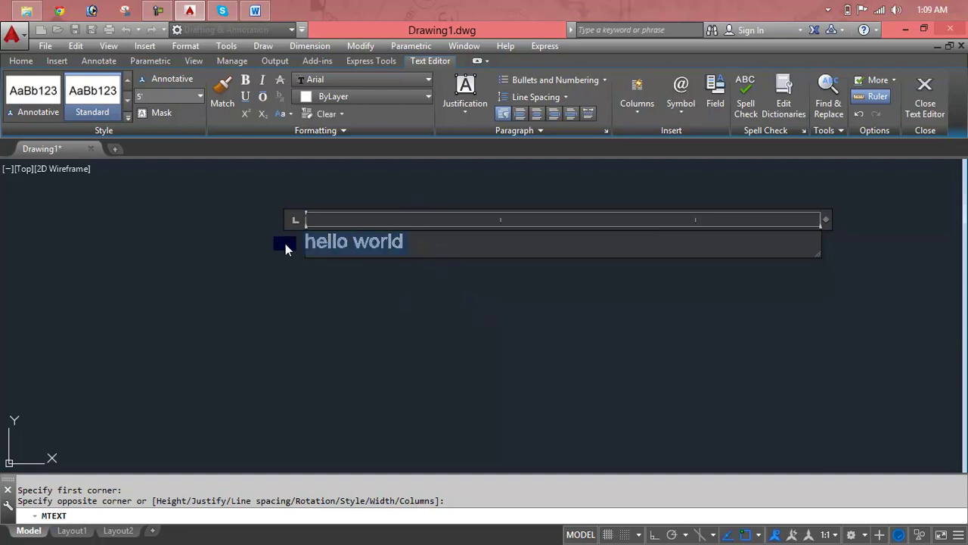
pyautogui.click(432, 240)
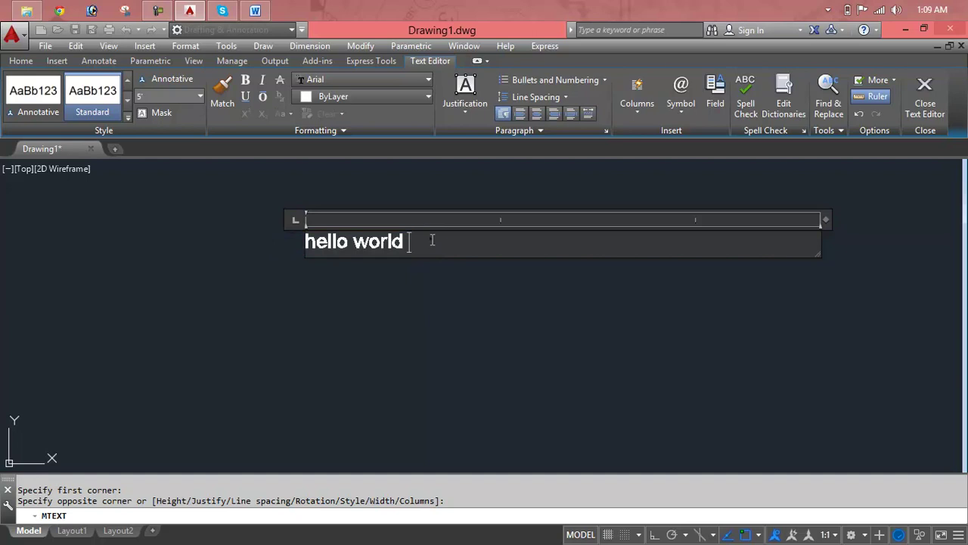
pyautogui.hotkey('ctrl', 'v')
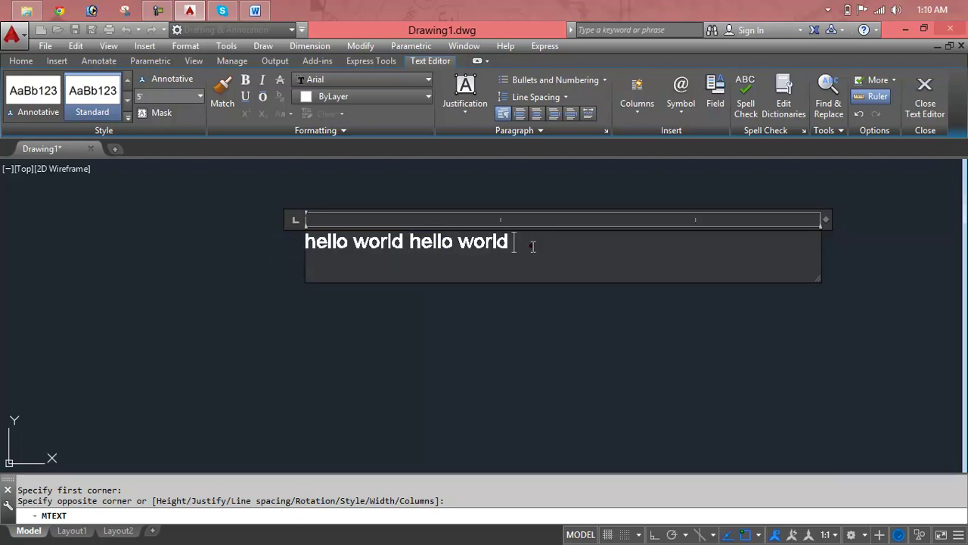
pyautogui.hotkey('ctrl', 'v')
pyautogui.hotkey('ctrl', 'v')
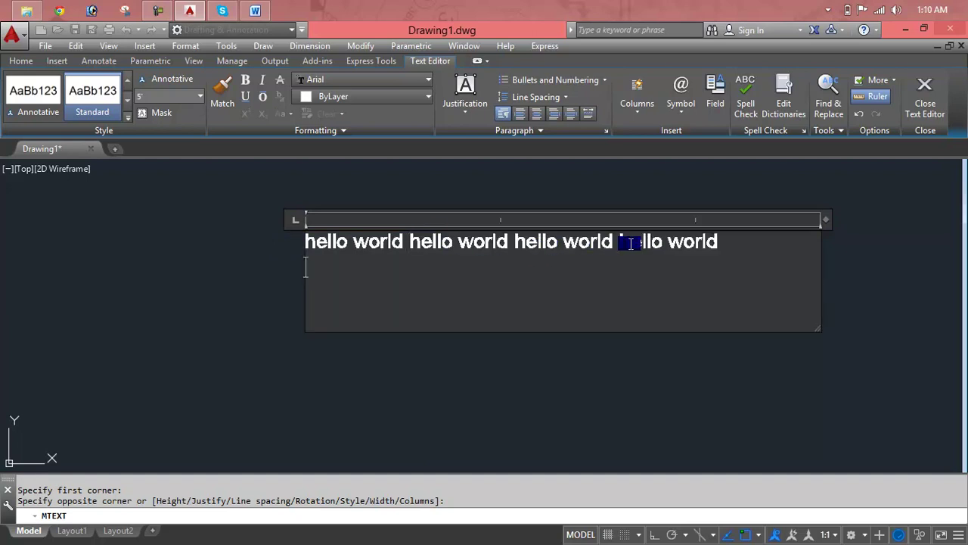
pyautogui.hotkey('ctrl', 'v')
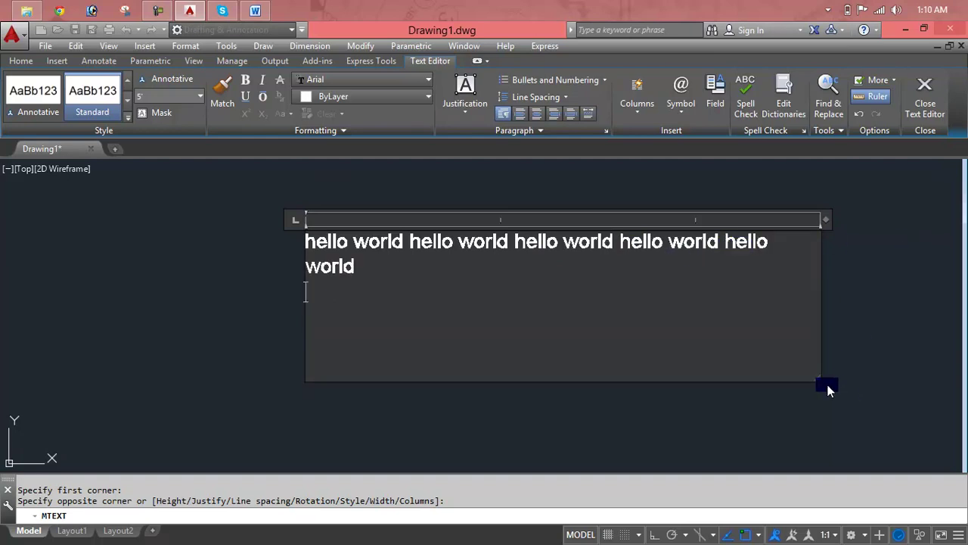
pyautogui.moveTo(828, 389); pyautogui.dragTo(842, 378)
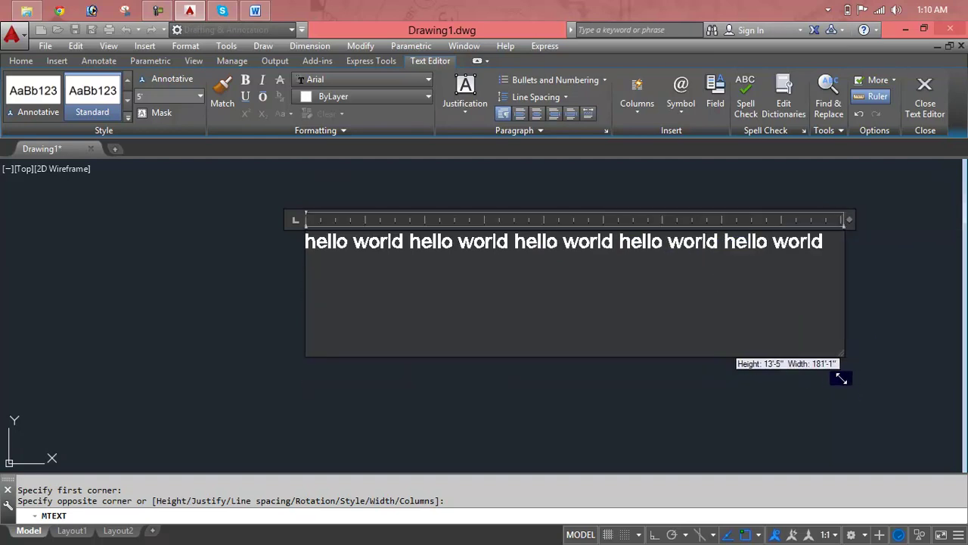
# Add a second line holding a copy of the whole hello world line.
pyautogui.moveTo(829, 246); pyautogui.dragTo(229, 226)
pyautogui.hotkey('ctrl', 'c')
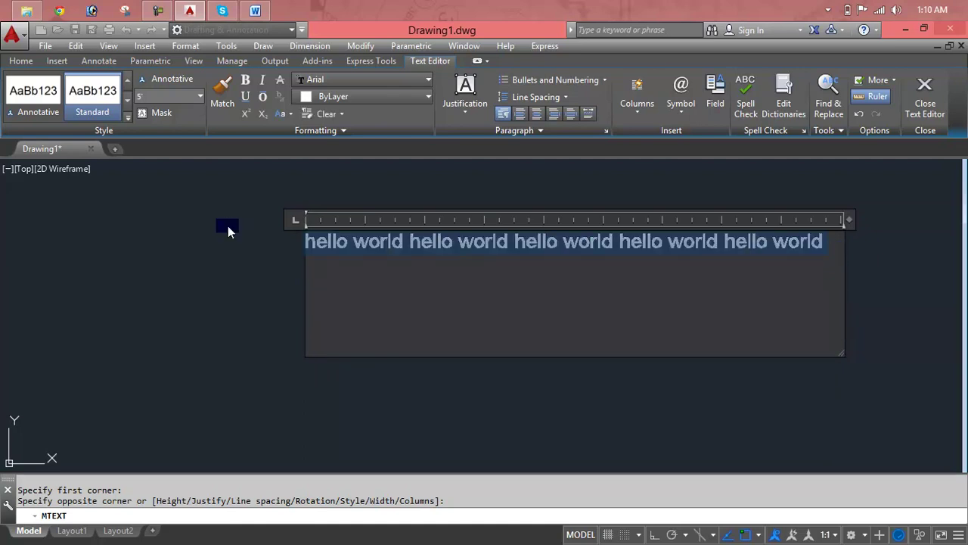
pyautogui.click(832, 247)
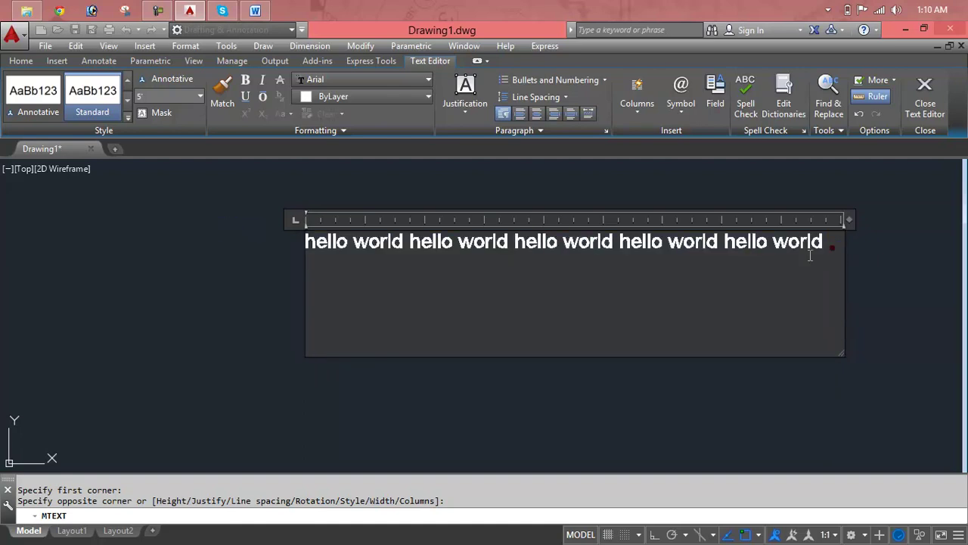
pyautogui.press('Return')
pyautogui.hotkey('ctrl', 'v')
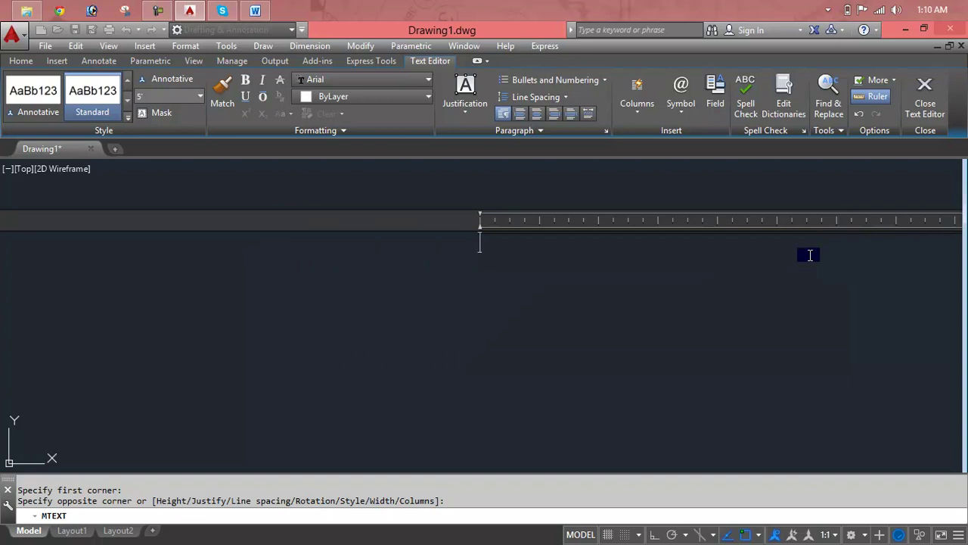
pyautogui.scroll(-3, 810, 255)
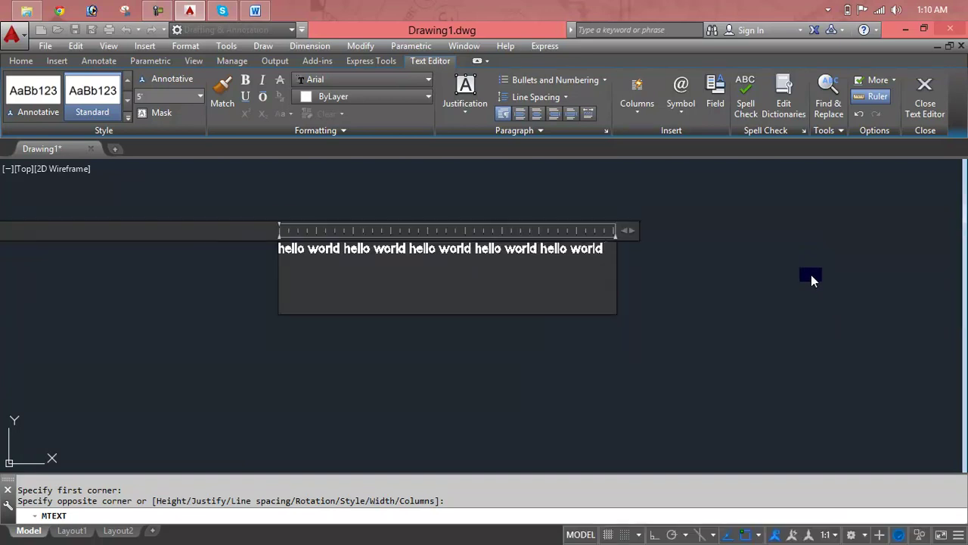
# Delete the duplicate second line, widen the box slightly, and paste copies to fill five wrapped lines.
pyautogui.moveTo(760, 279); pyautogui.dragTo(471, 264)
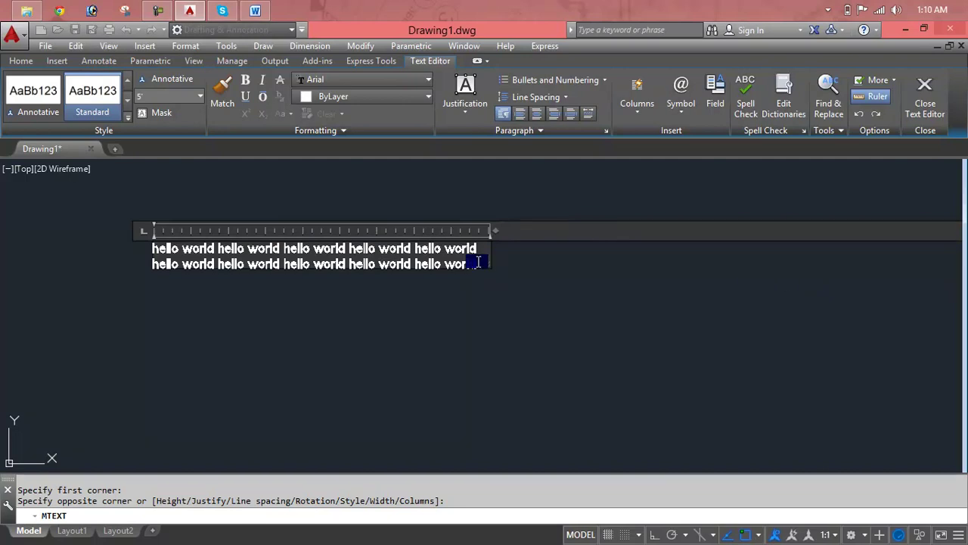
pyautogui.press('Delete')
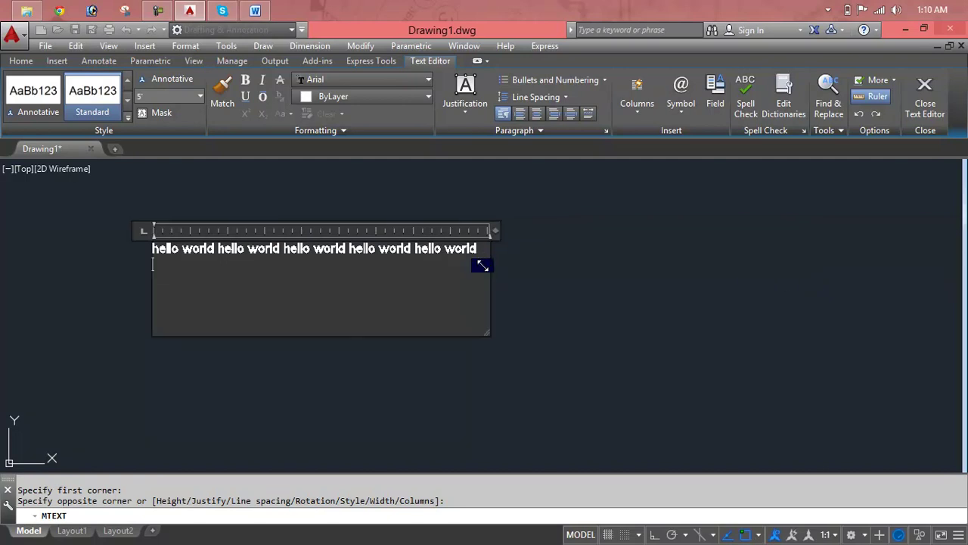
pyautogui.moveTo(485, 333); pyautogui.dragTo(527, 393)
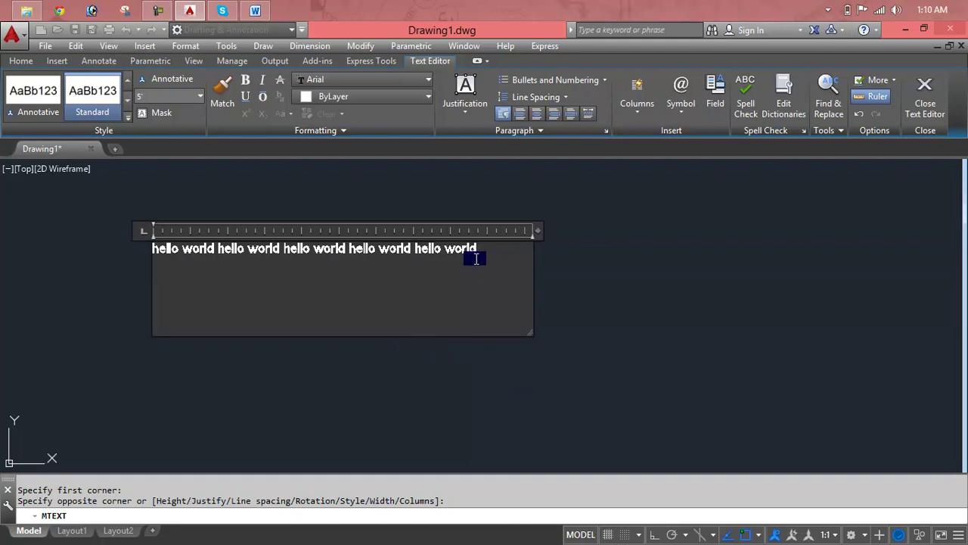
pyautogui.hotkey('ctrl', 'v')
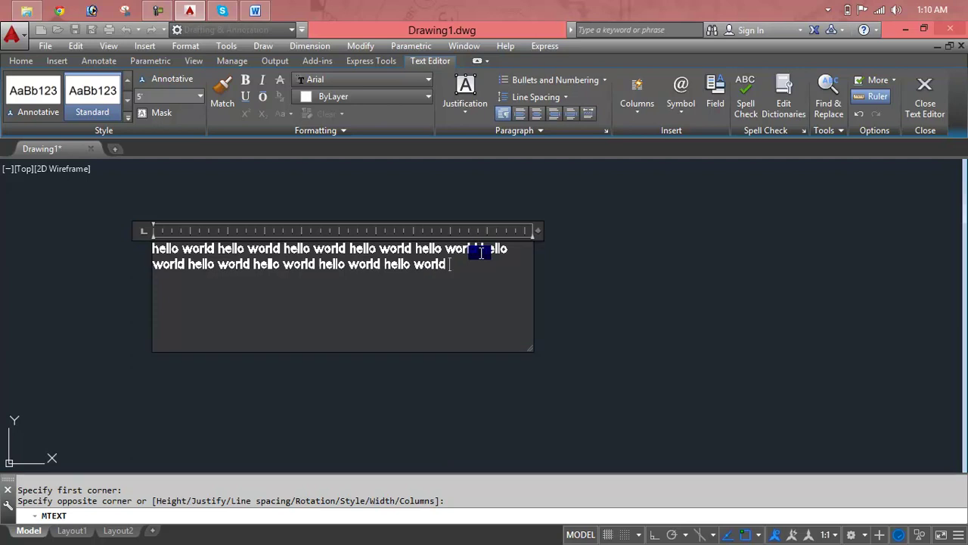
pyautogui.hotkey('ctrl', 'v')
pyautogui.hotkey('ctrl', 'v')
pyautogui.hotkey('ctrl', 'v')
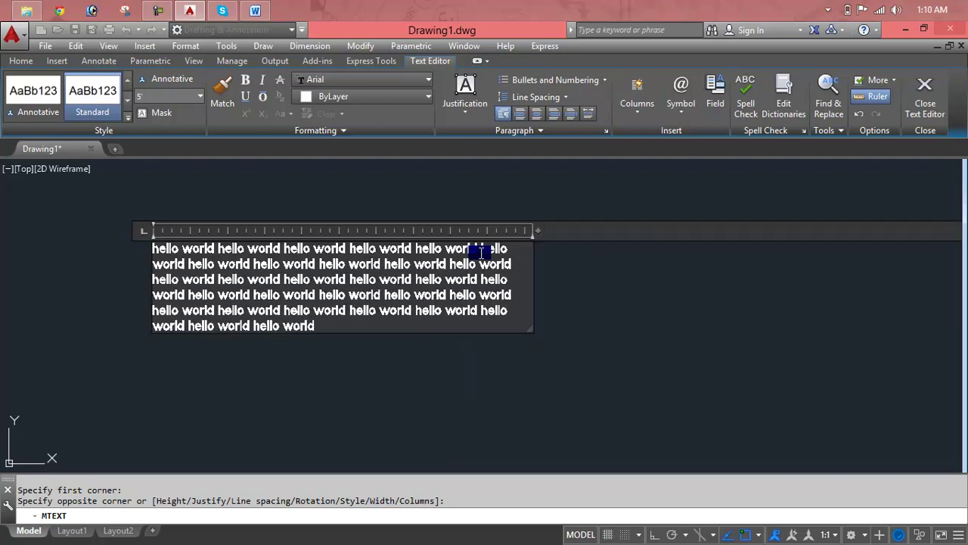
pyautogui.hotkey('ctrl', 'z')
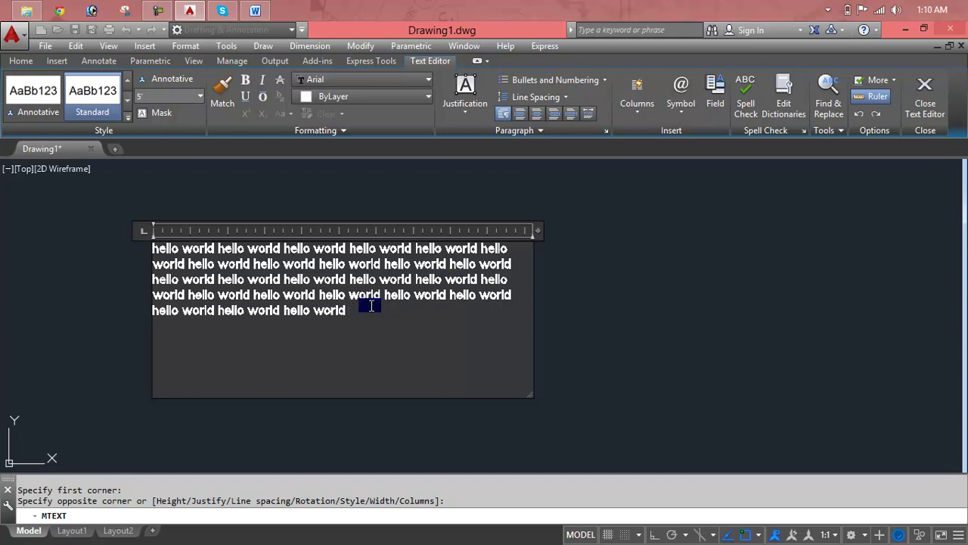
pyautogui.moveTo(368, 304); pyautogui.dragTo(161, 253)
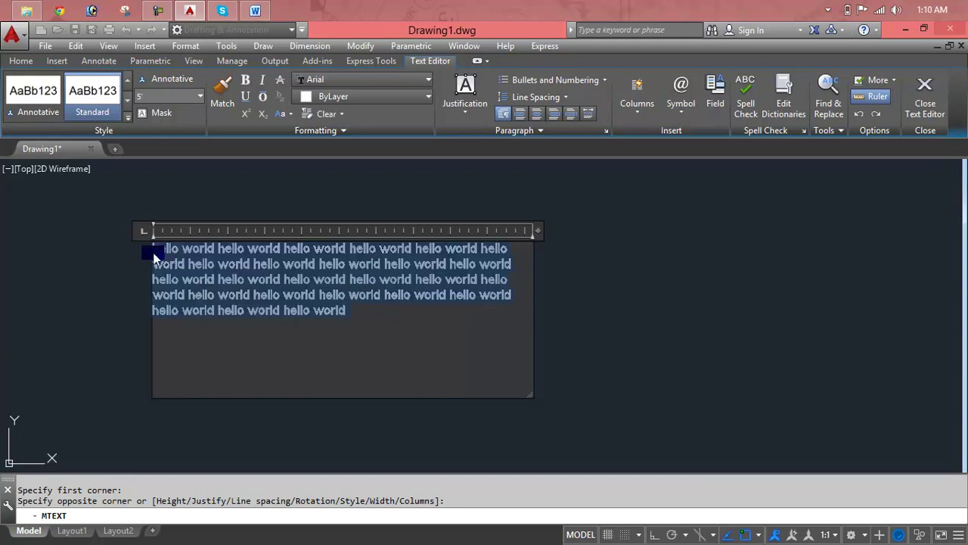
# Try static columns on the paragraph, then switch back to no columns.
pyautogui.click(640, 105)
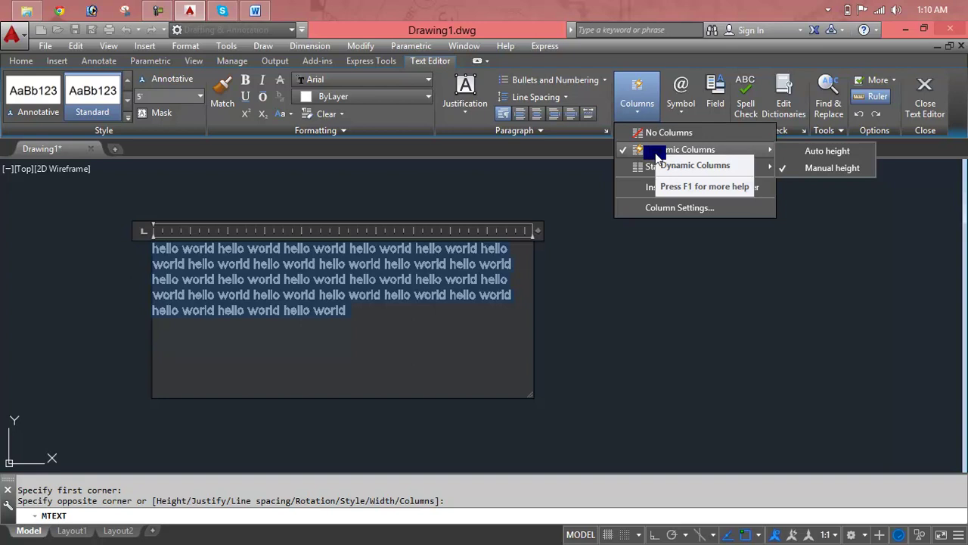
pyautogui.moveTo(673, 167)
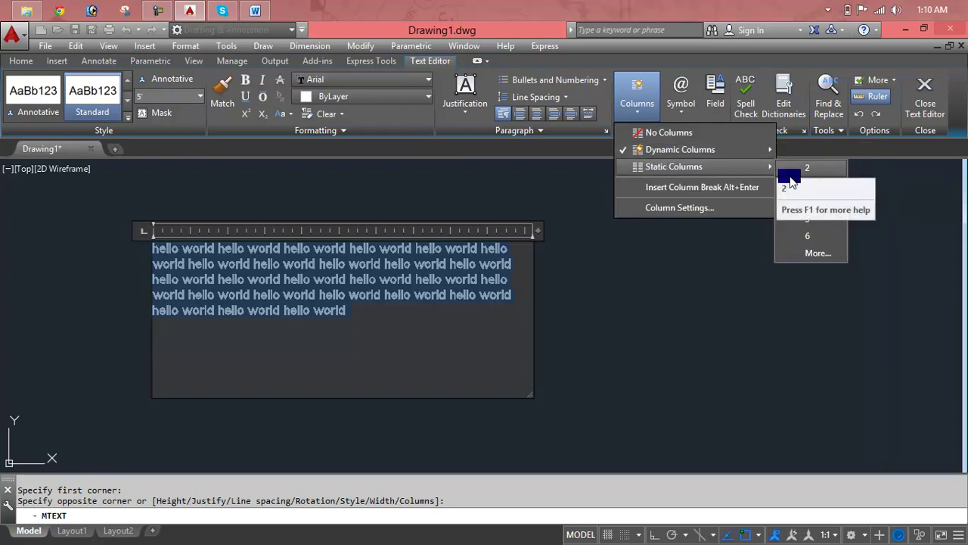
pyautogui.click(792, 201)
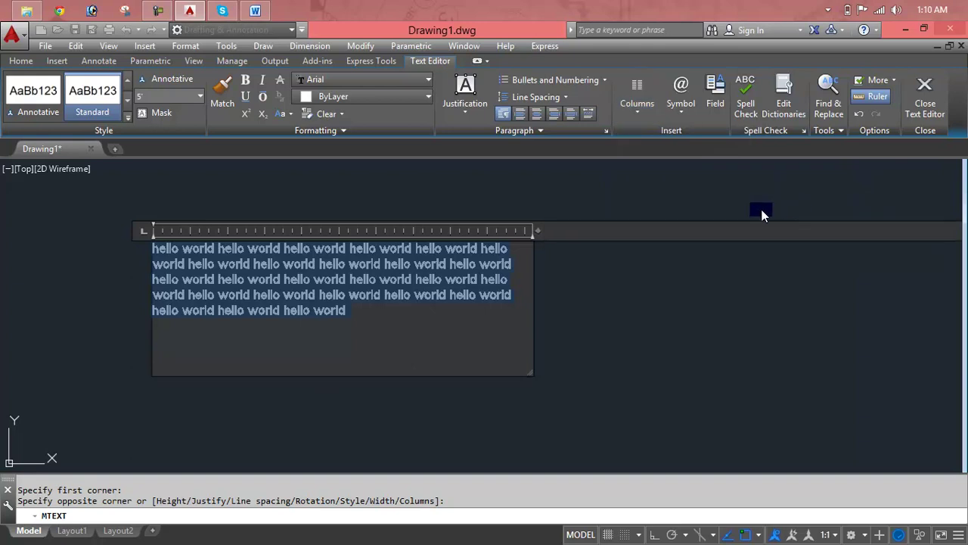
pyautogui.scroll(-2, 768, 234)
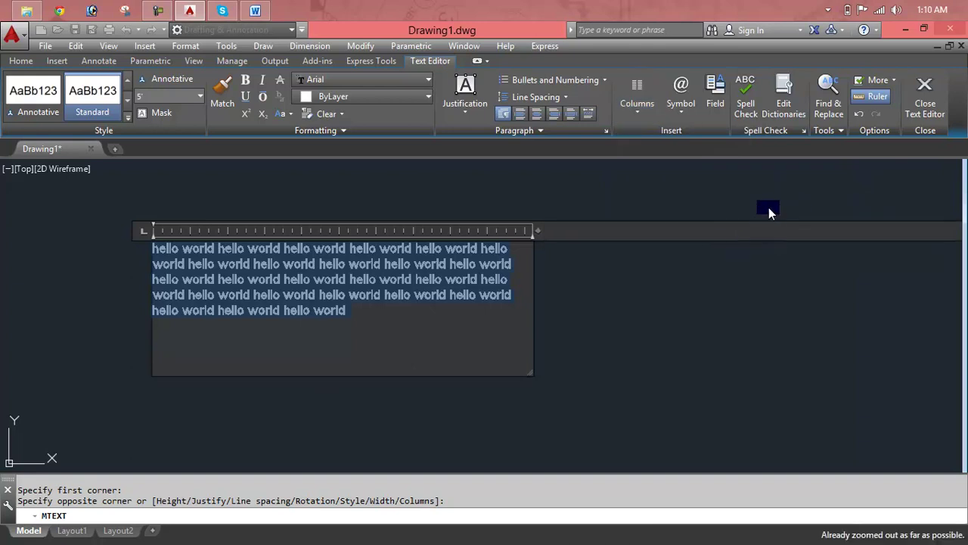
pyautogui.click(654, 112)
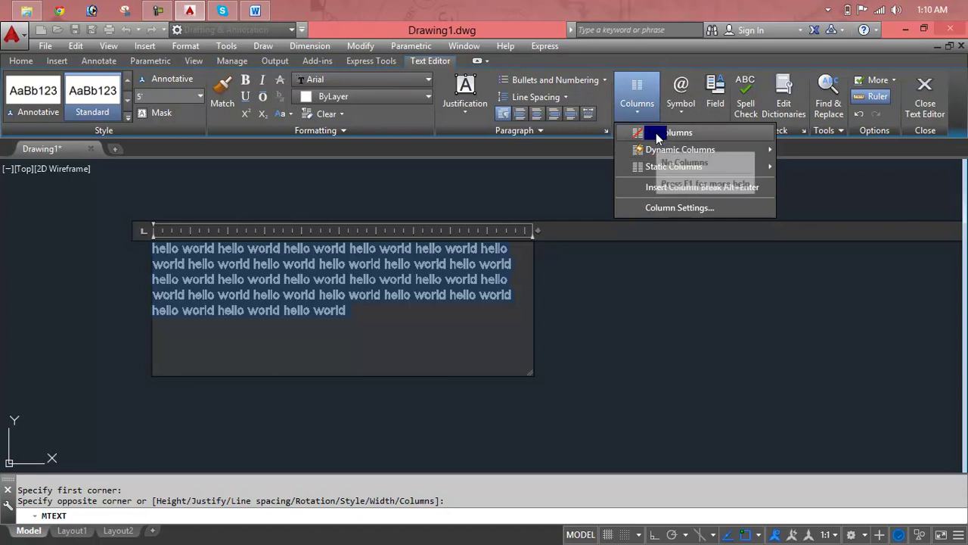
pyautogui.click(656, 133)
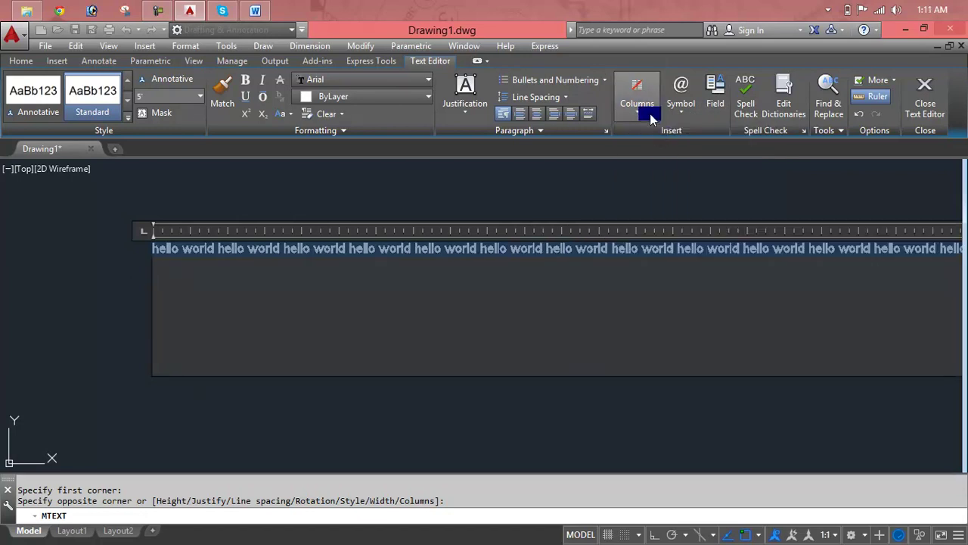
# Set the paragraph to dynamic columns, first with auto height, then manual height.
pyautogui.click(646, 111)
pyautogui.click(655, 132)
pyautogui.click(648, 112)
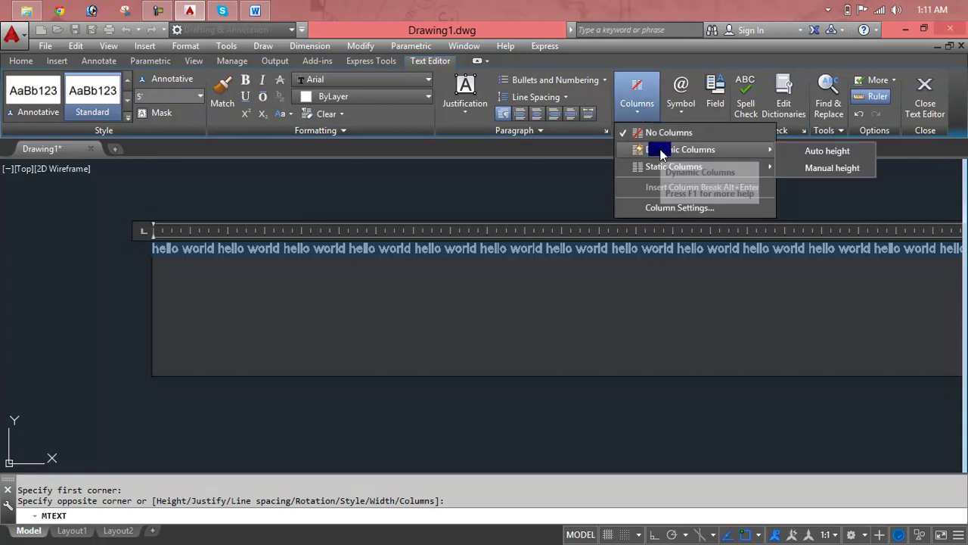
pyautogui.click(824, 153)
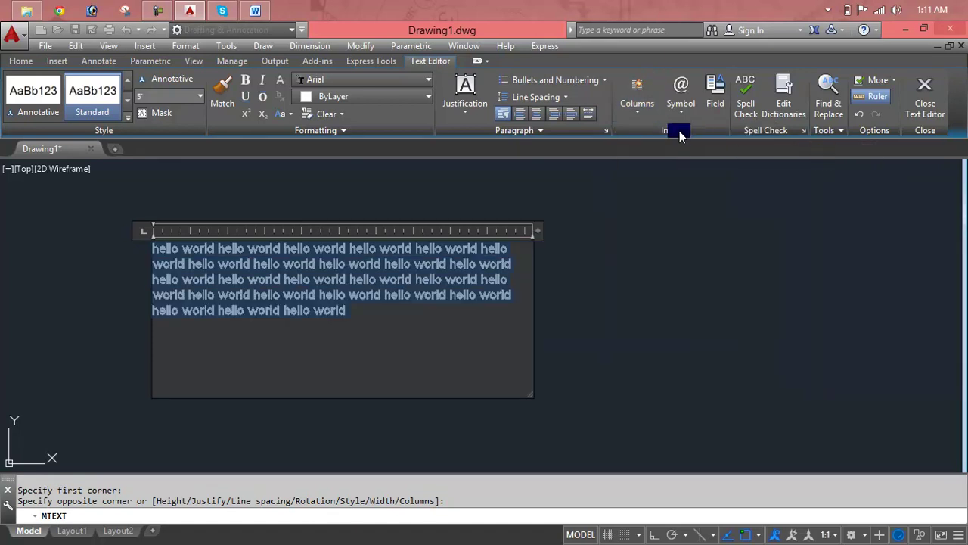
pyautogui.click(651, 115)
pyautogui.moveTo(680, 149)
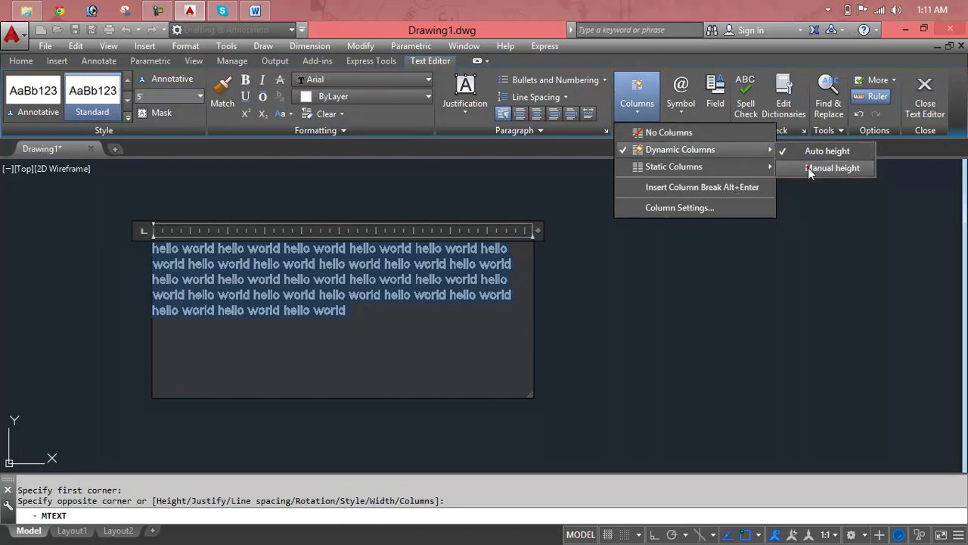
pyautogui.click(808, 168)
# Insert and undo a column break, then view Column Settings and close without changes.
pyautogui.click(652, 106)
pyautogui.moveTo(674, 166)
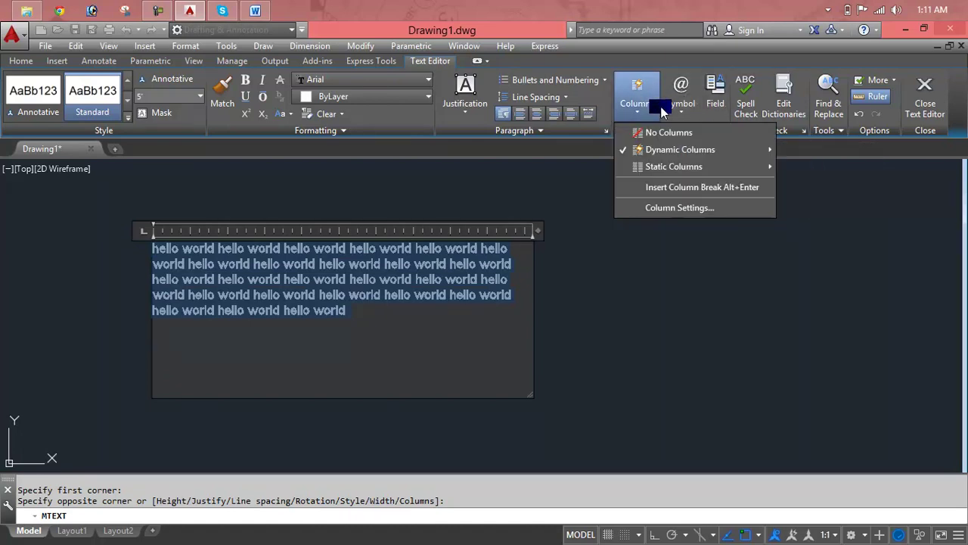
pyautogui.click(709, 191)
pyautogui.moveTo(710, 192); pyautogui.dragTo(709, 181)
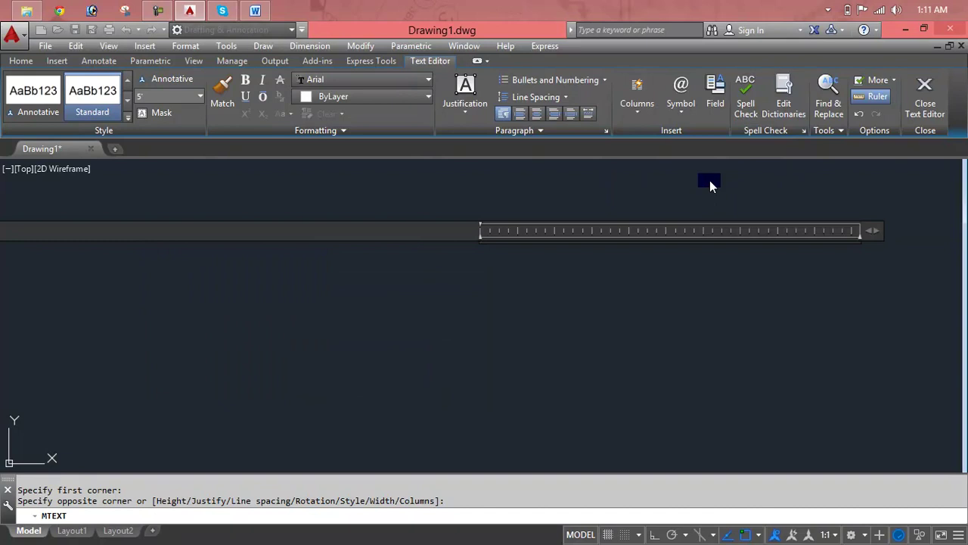
pyautogui.hotkey('ctrl', 'z')
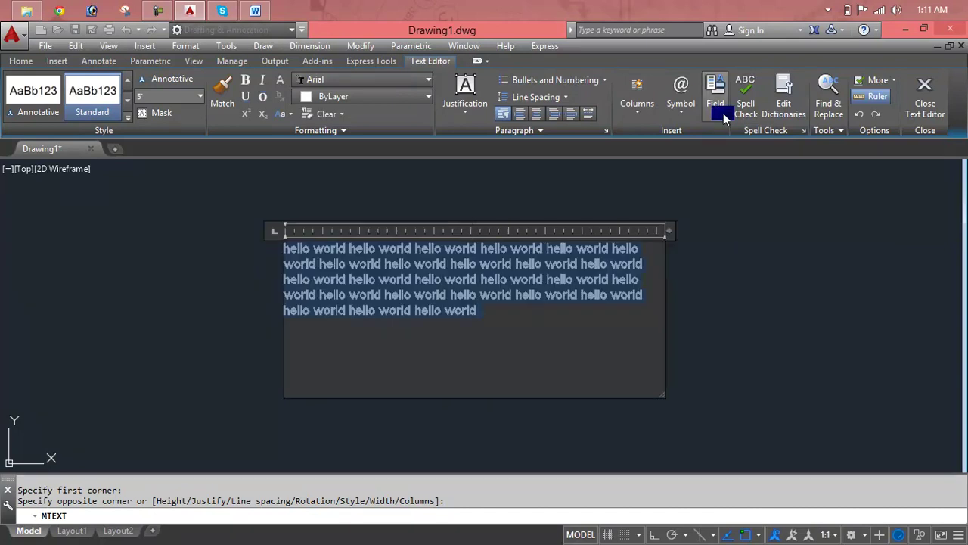
pyautogui.click(628, 111)
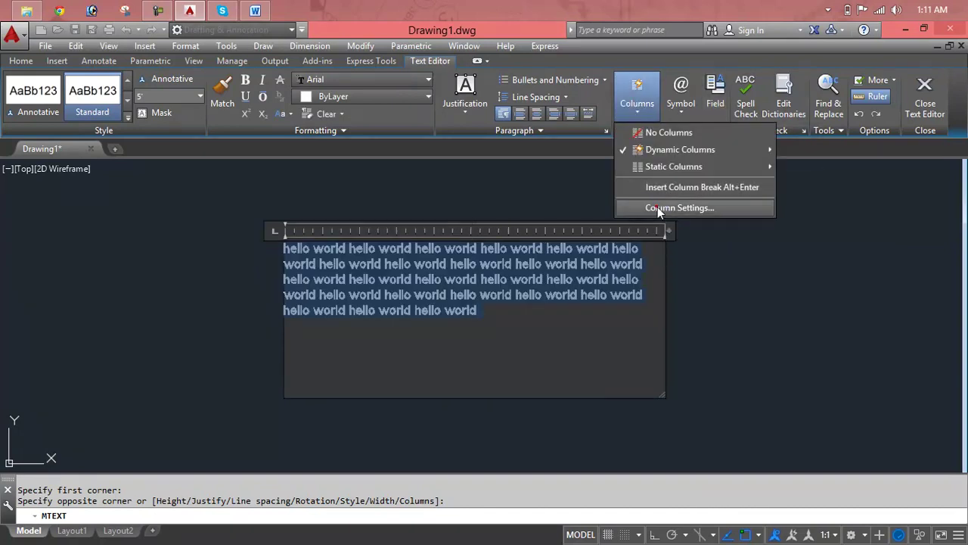
pyautogui.click(658, 206)
pyautogui.moveTo(509, 196)
pyautogui.mouseDown()
pyautogui.moveTo(712, 156)
pyautogui.moveTo(455, 150)
pyautogui.mouseUp()
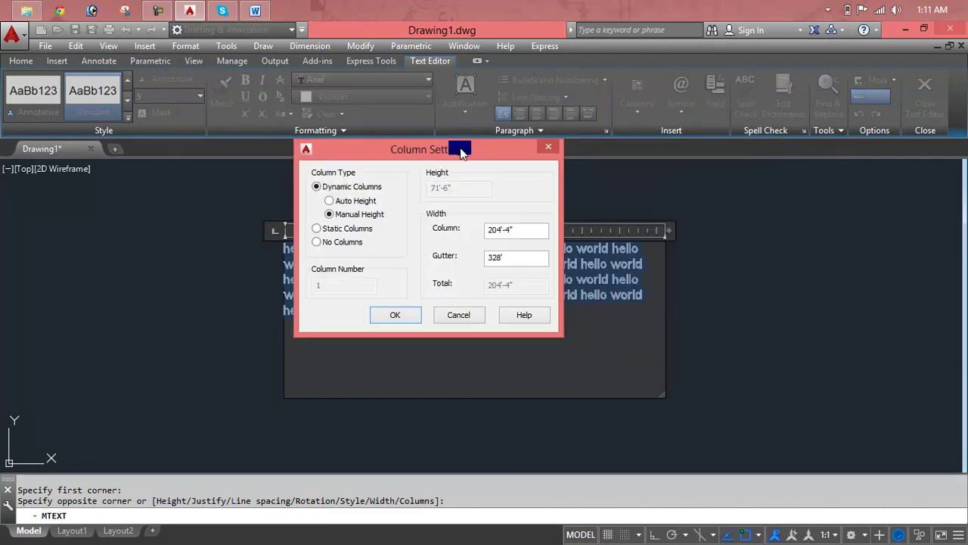
pyautogui.click(549, 149)
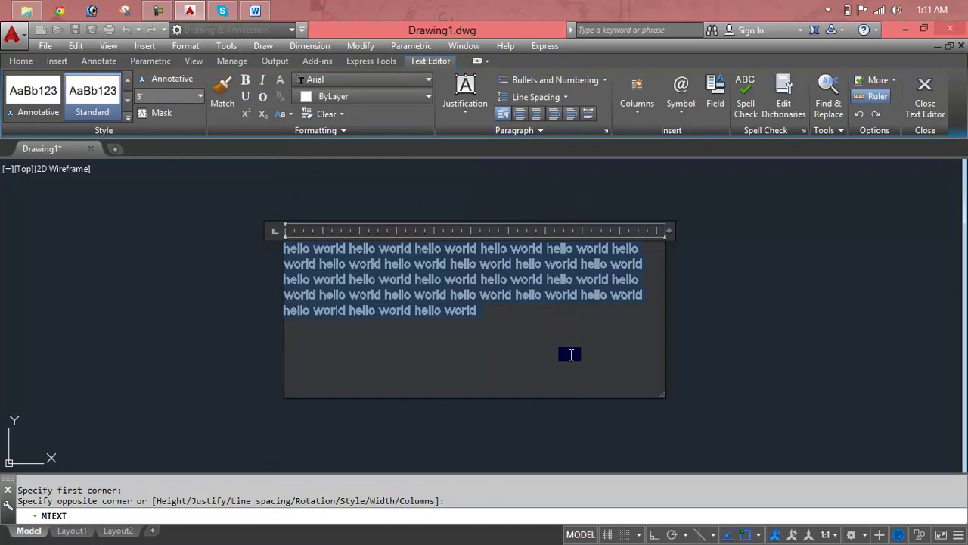
# Replace the paragraph with the Delta symbol followed by the Electrical Phase symbol.
pyautogui.click(681, 110)
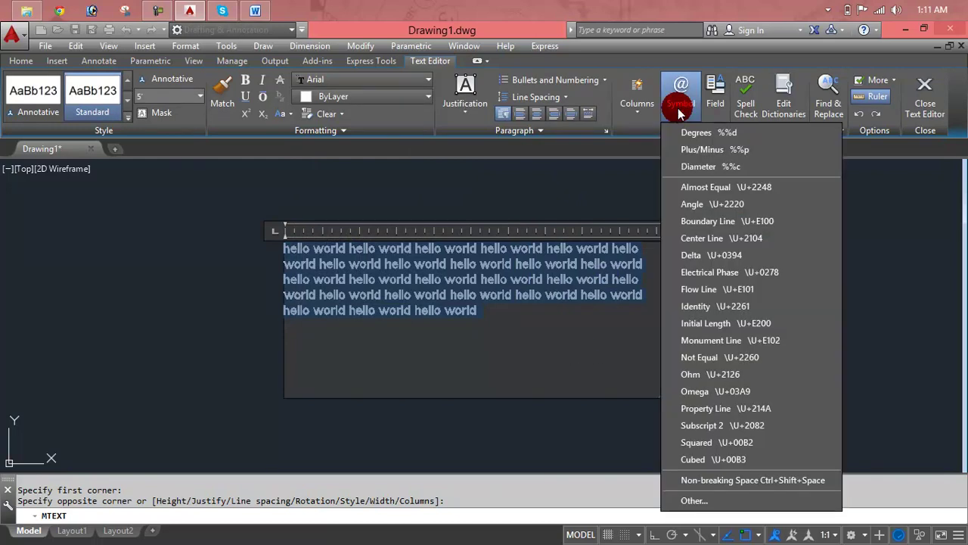
pyautogui.click(703, 255)
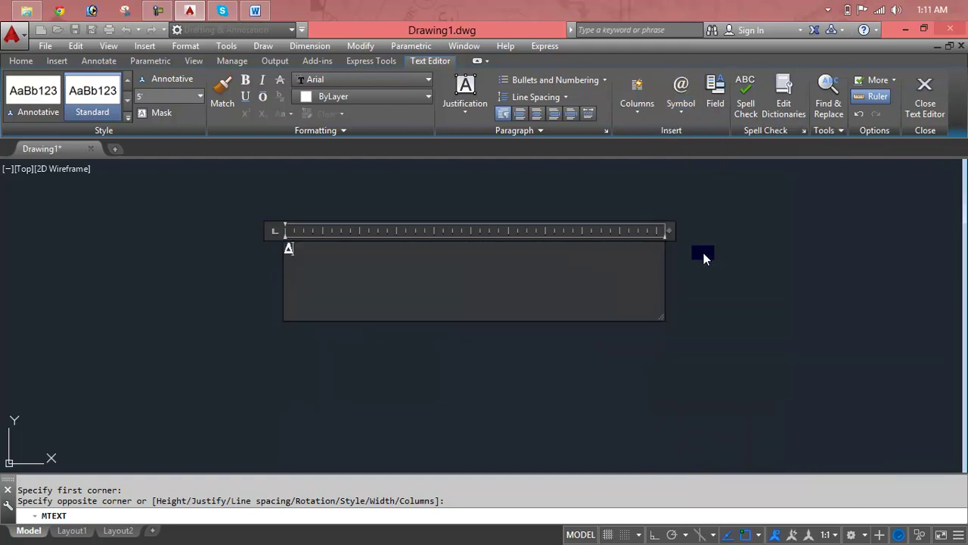
pyautogui.click(690, 106)
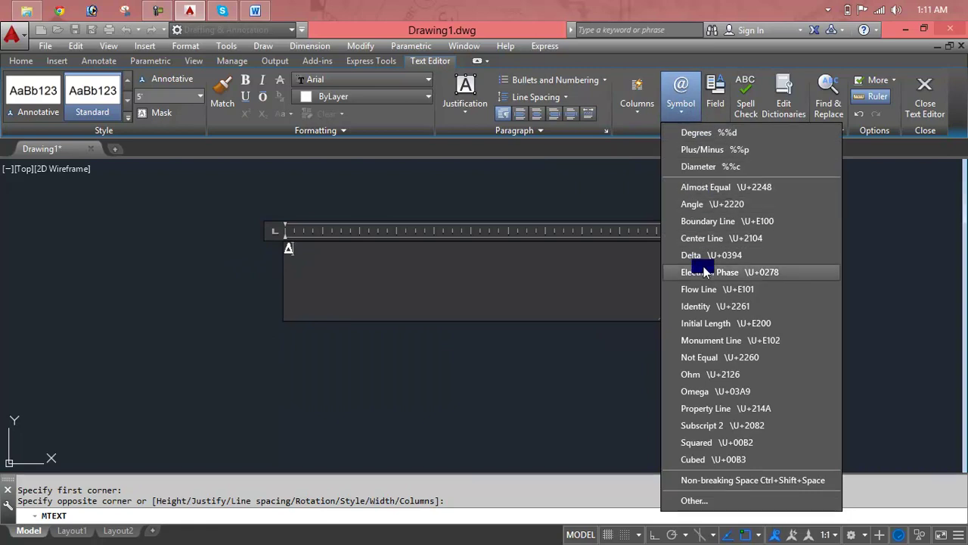
pyautogui.click(704, 272)
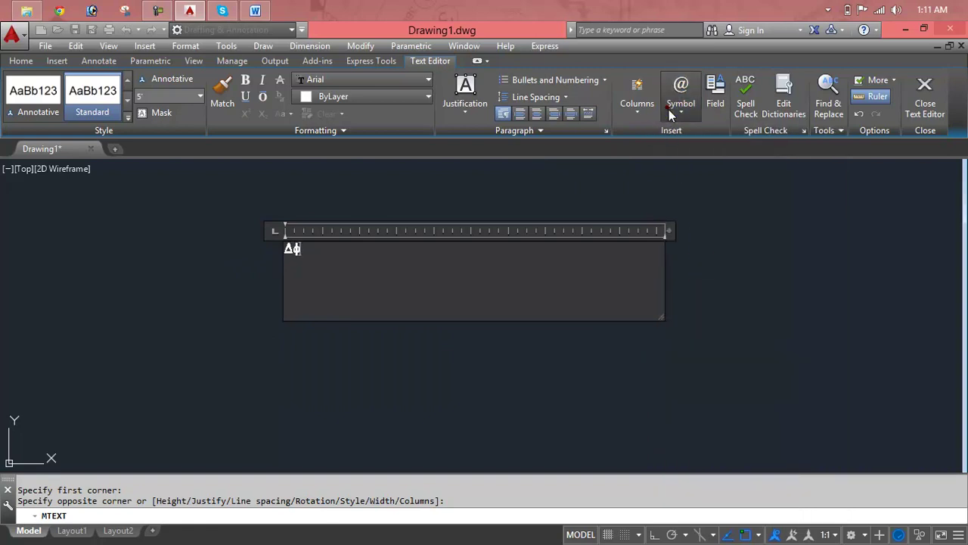
# Copy the characters Â and ñ from Character Map, then select the inserted symbols.
pyautogui.click(671, 114)
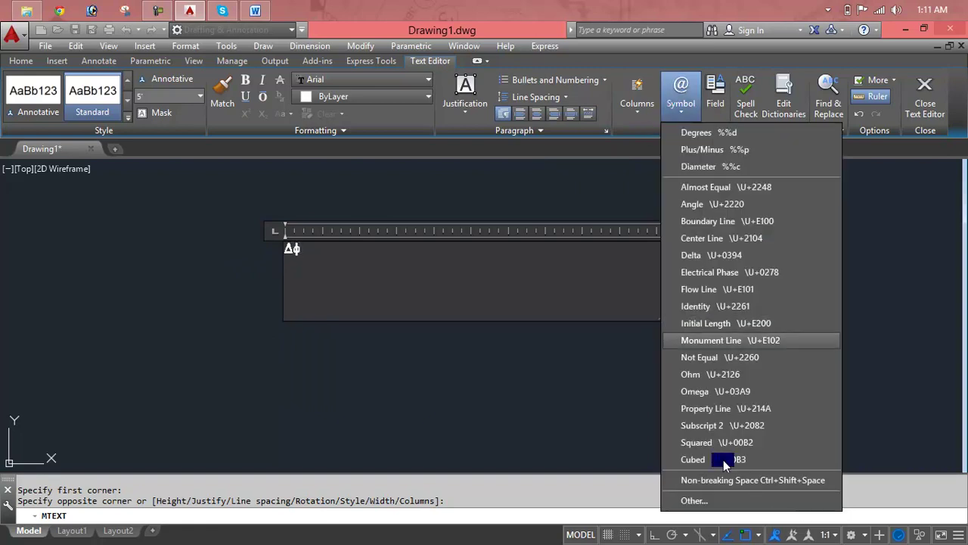
pyautogui.click(732, 507)
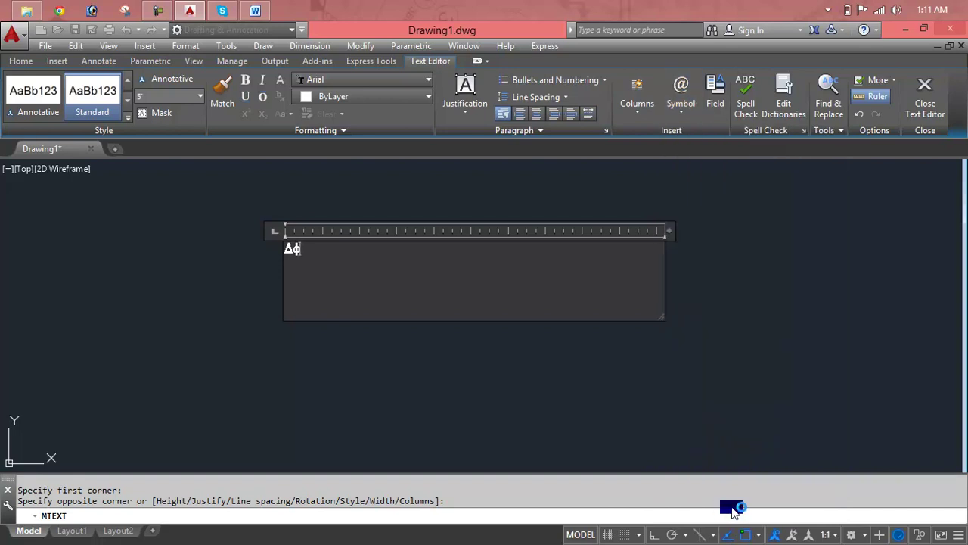
pyautogui.moveTo(86, 161)
pyautogui.mouseDown()
pyautogui.moveTo(103, 204)
pyautogui.moveTo(160, 215)
pyautogui.mouseUp()
pyautogui.click(255, 301)
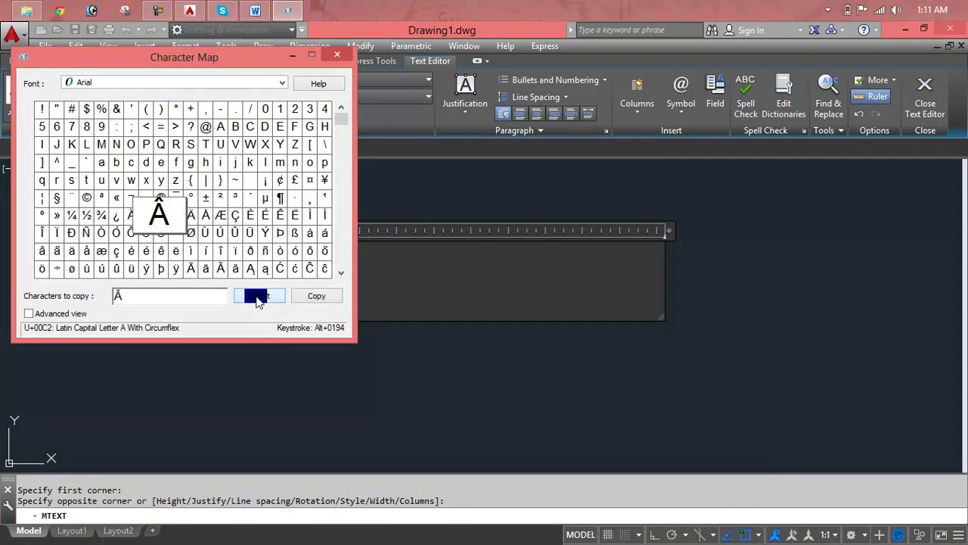
pyautogui.moveTo(218, 204); pyautogui.dragTo(236, 220)
pyautogui.click(263, 251)
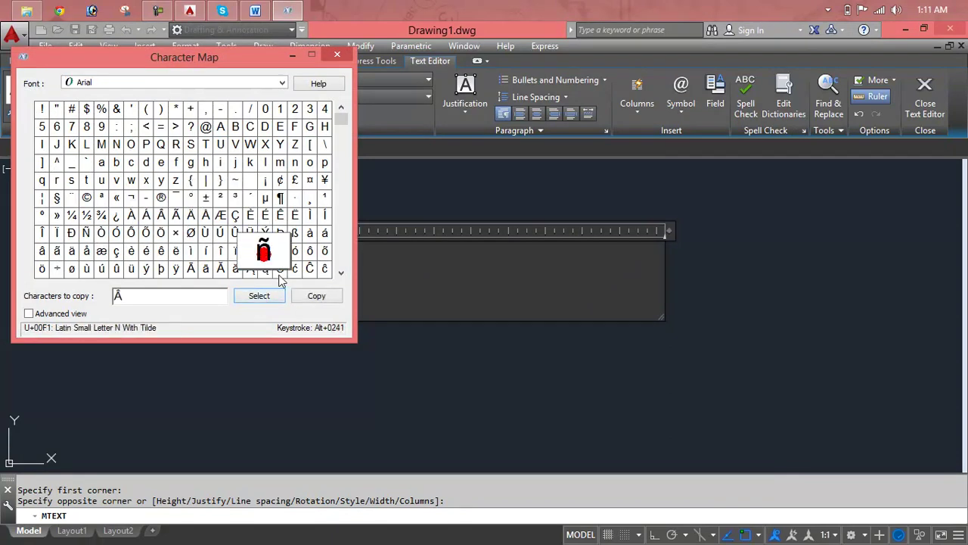
pyautogui.click(258, 295)
pyautogui.click(314, 298)
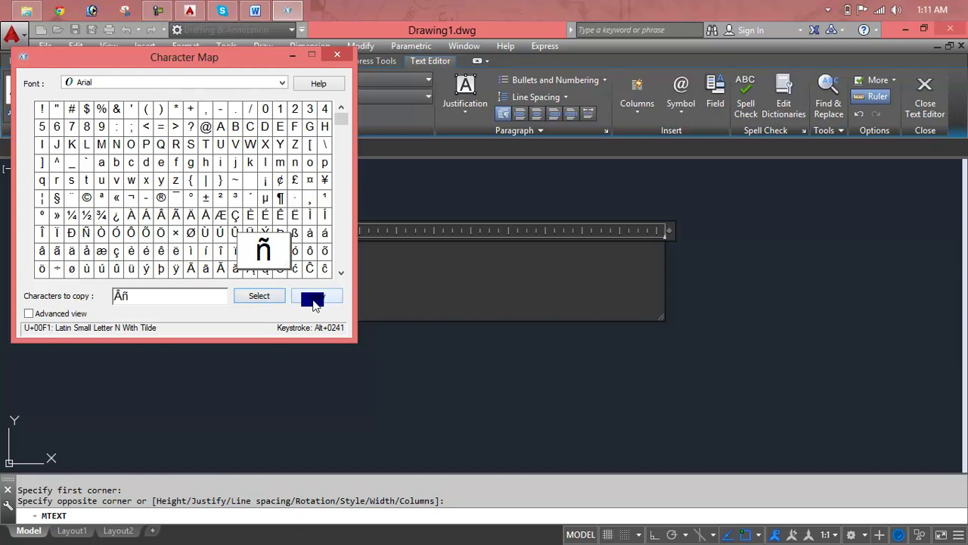
pyautogui.click(335, 297)
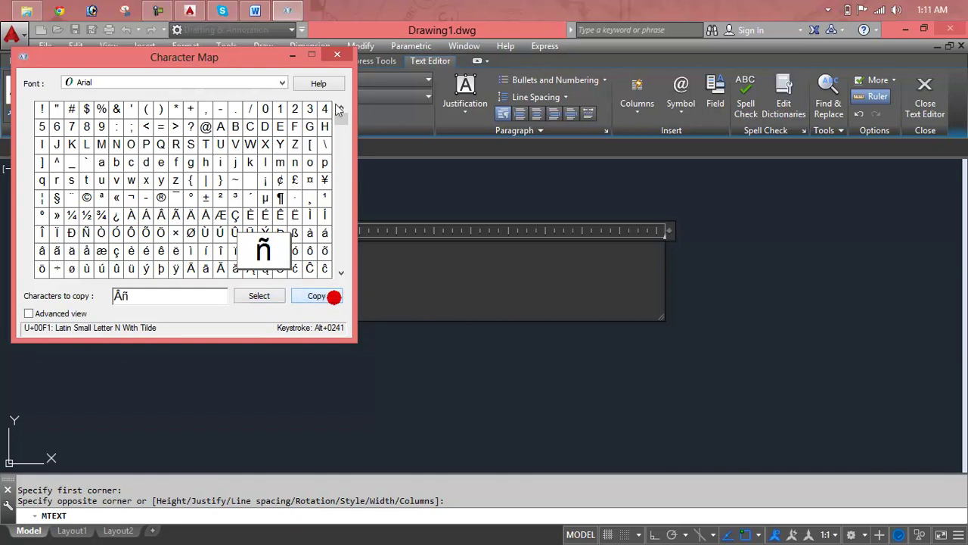
pyautogui.click(342, 60)
pyautogui.moveTo(372, 256)
pyautogui.mouseDown()
pyautogui.moveTo(267, 256)
pyautogui.moveTo(312, 256)
pyautogui.mouseUp()
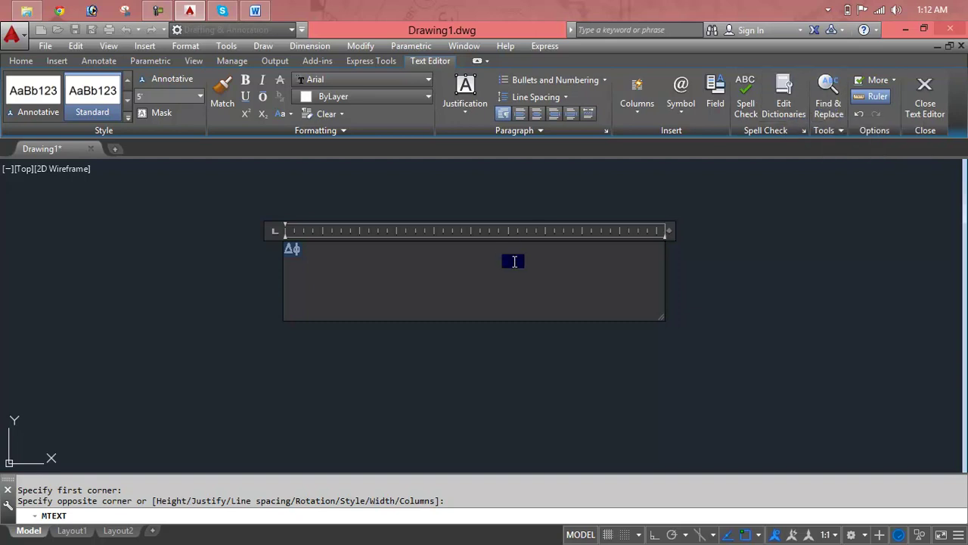
# Undo back to the hello world paragraph, enable spell checking, and review the dictionaries settings.
pyautogui.hotkey('ctrl', 'z')
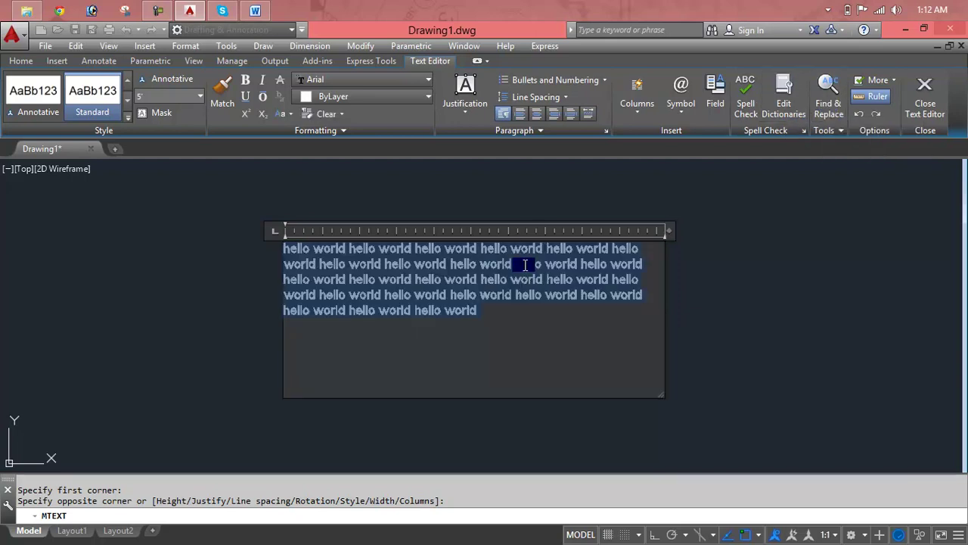
pyautogui.click(513, 324)
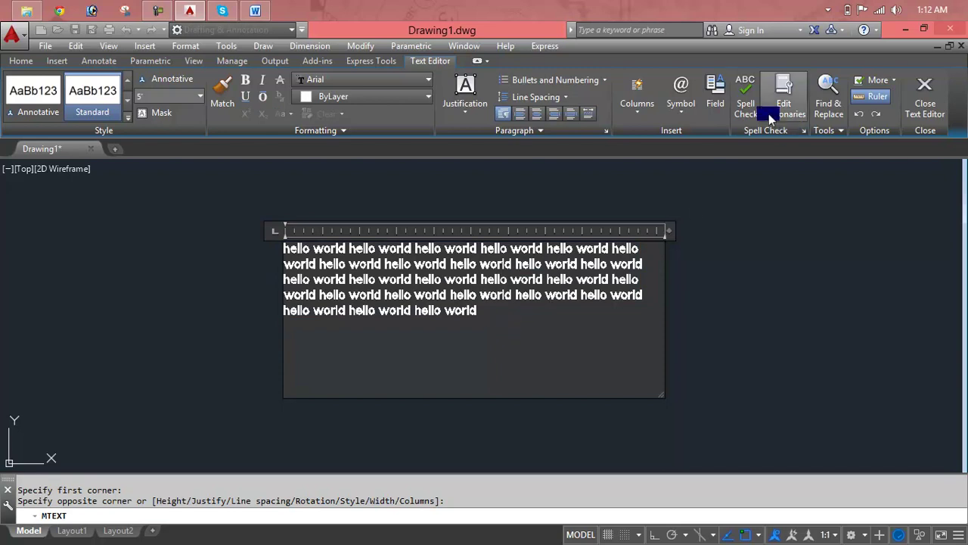
pyautogui.click(744, 86)
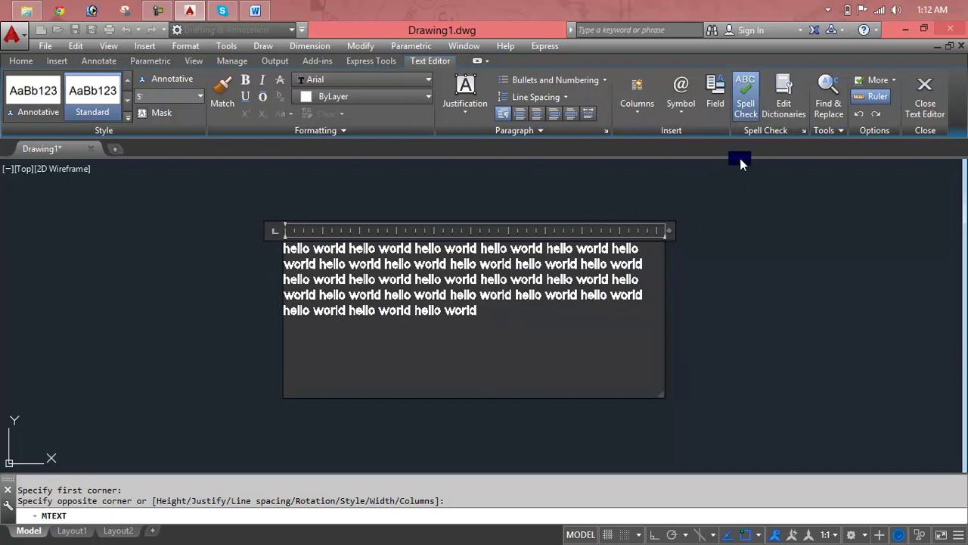
pyautogui.click(786, 96)
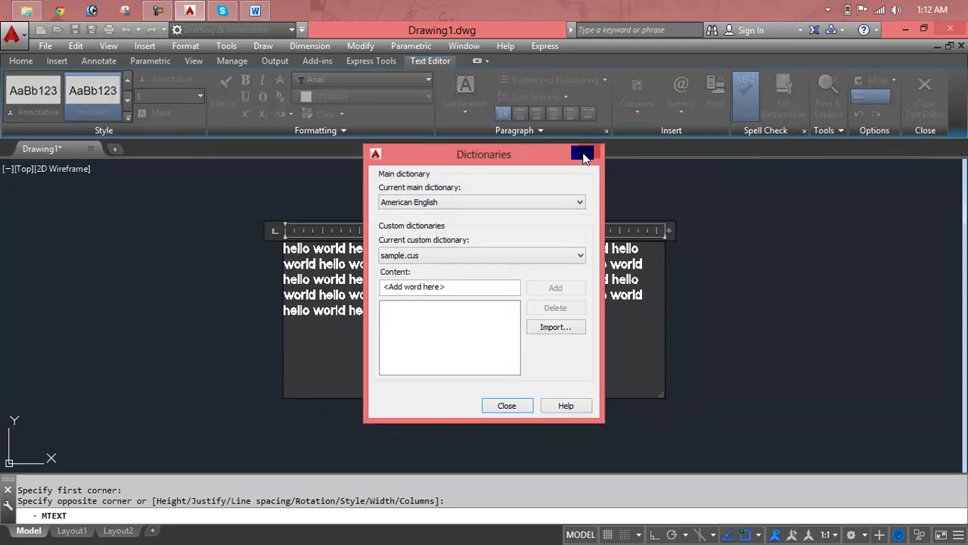
pyautogui.click(589, 152)
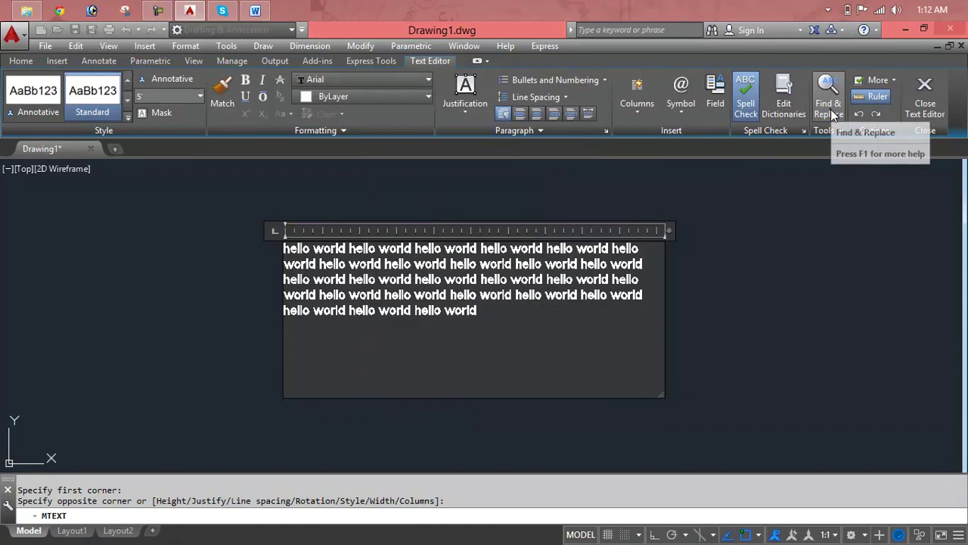
# Search the paragraph for 'hello', stepping through each occurrence in Find and Replace.
pyautogui.click(829, 106)
pyautogui.moveTo(436, 206); pyautogui.dragTo(646, 224)
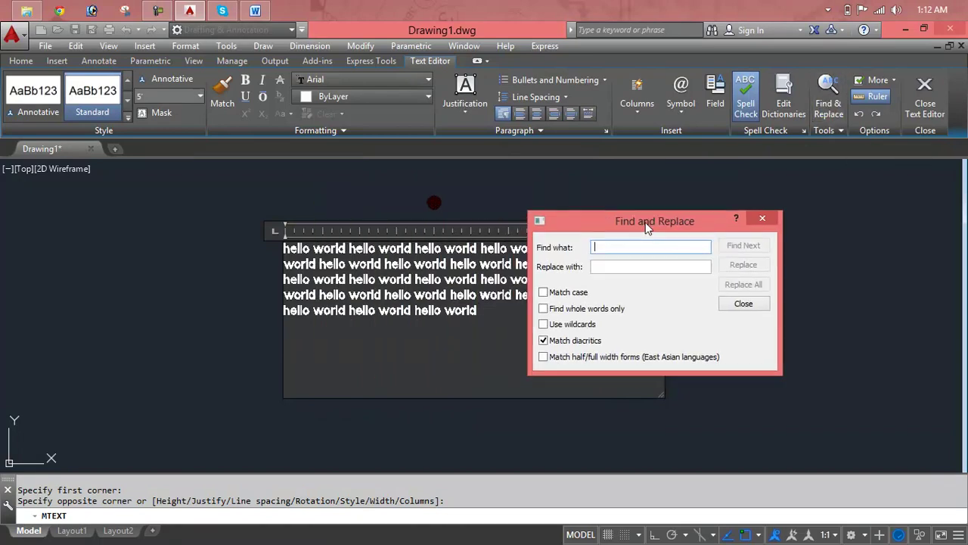
pyautogui.write('hello')
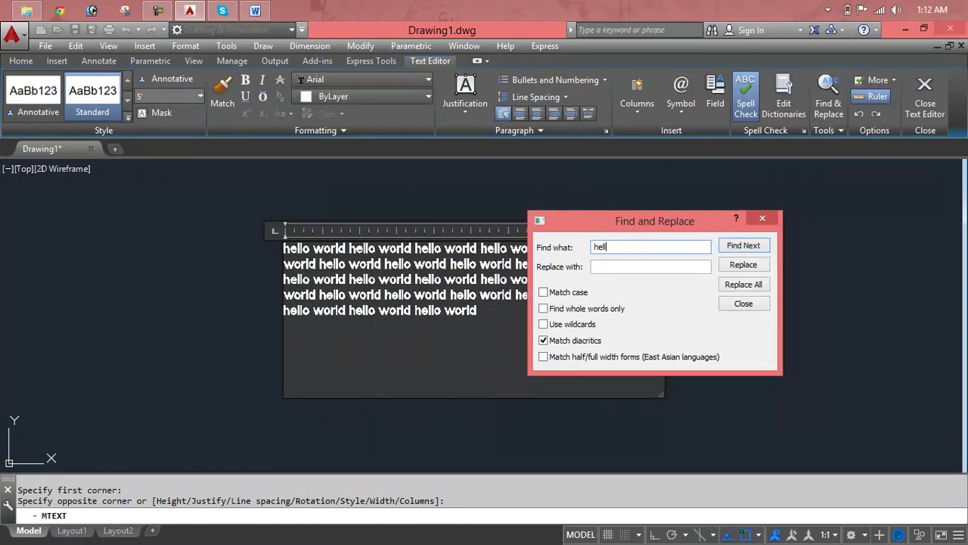
pyautogui.click(740, 249)
pyautogui.click(738, 249)
pyautogui.click(739, 250)
pyautogui.click(738, 250)
# Replace every 'hello' with 'hi' and close Find and Replace.
pyautogui.moveTo(762, 218); pyautogui.dragTo(852, 192)
pyautogui.write('hi')
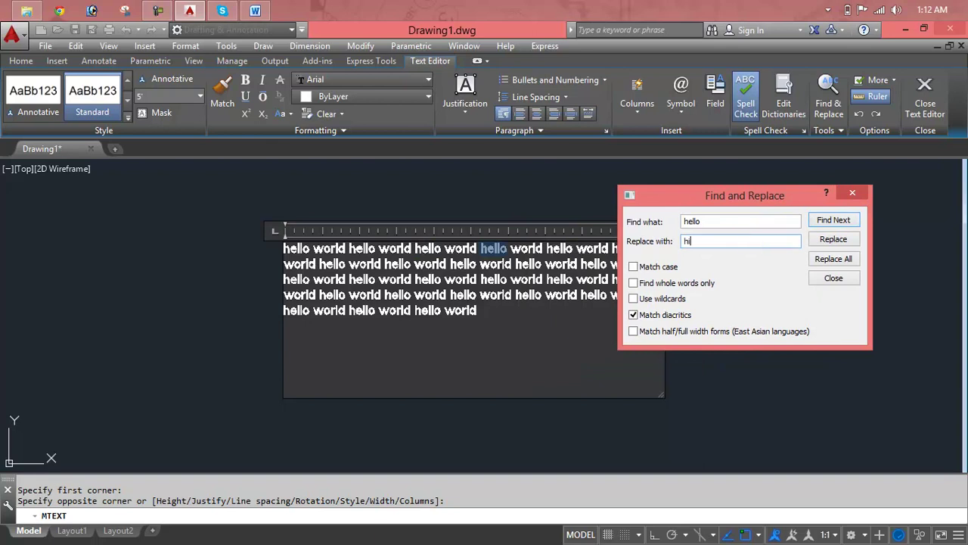
pyautogui.click(856, 261)
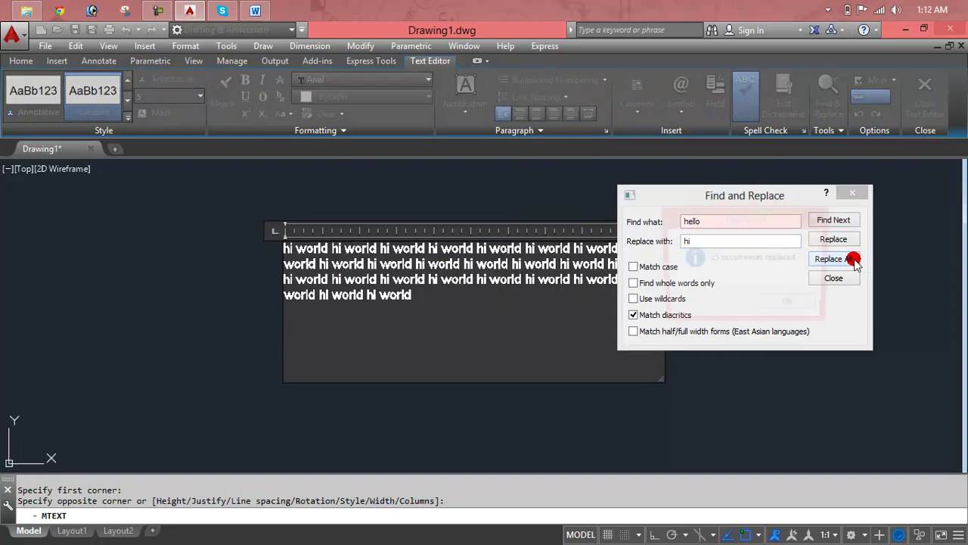
pyautogui.click(852, 193)
pyautogui.scroll(1, 378, 247)
pyautogui.scroll(1, 380, 245)
pyautogui.scroll(-1, 381, 245)
pyautogui.scroll(-1, 386, 248)
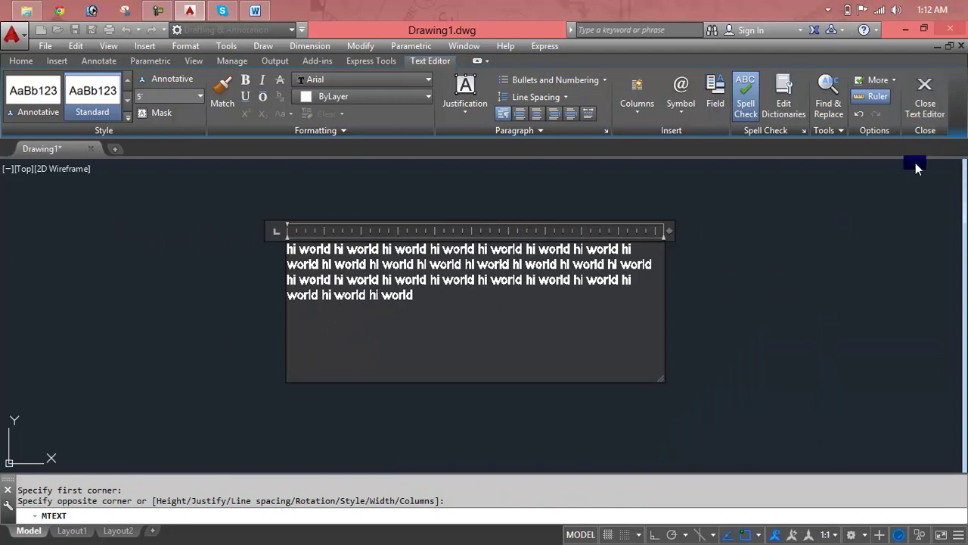
# Close the text editor, then start stretching the paragraph's frame and cancel it.
pyautogui.click(924, 102)
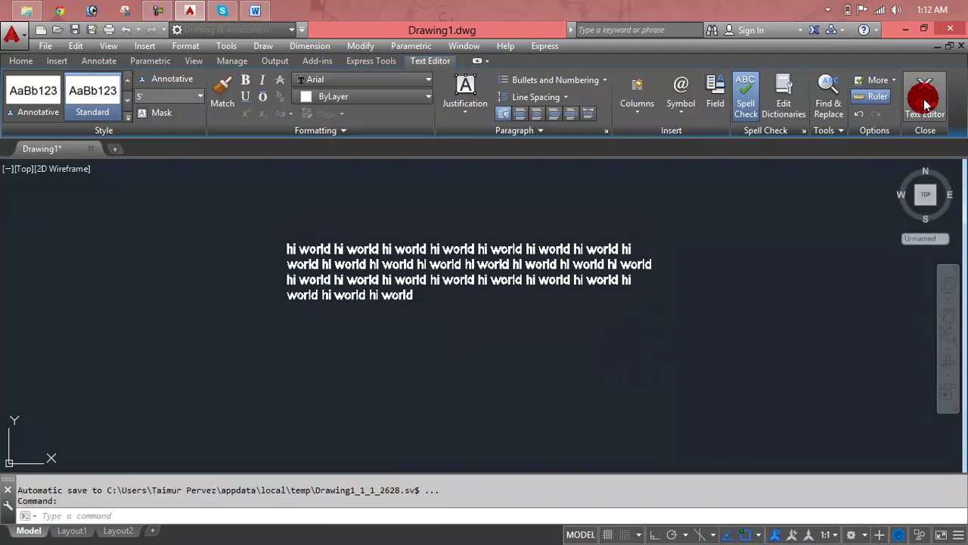
pyautogui.click(490, 264)
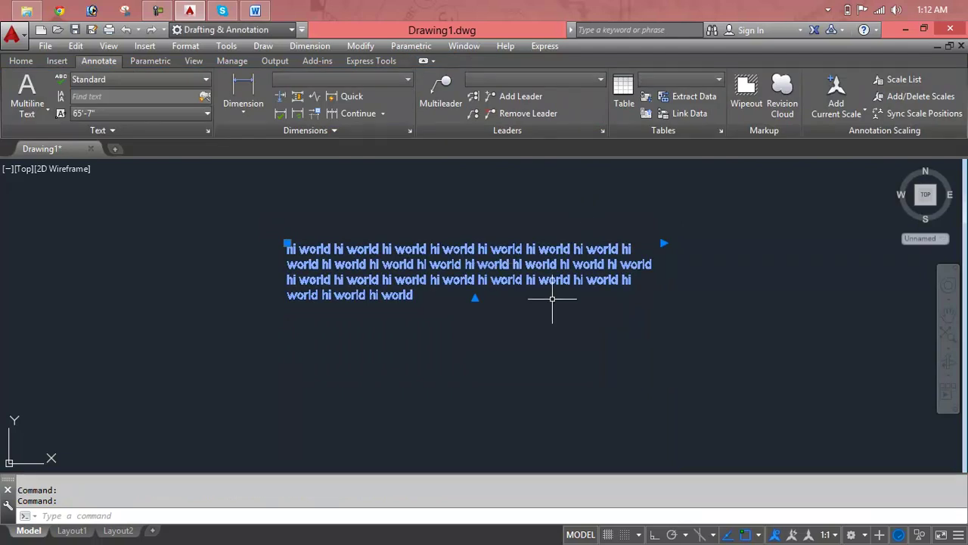
pyautogui.click(475, 298)
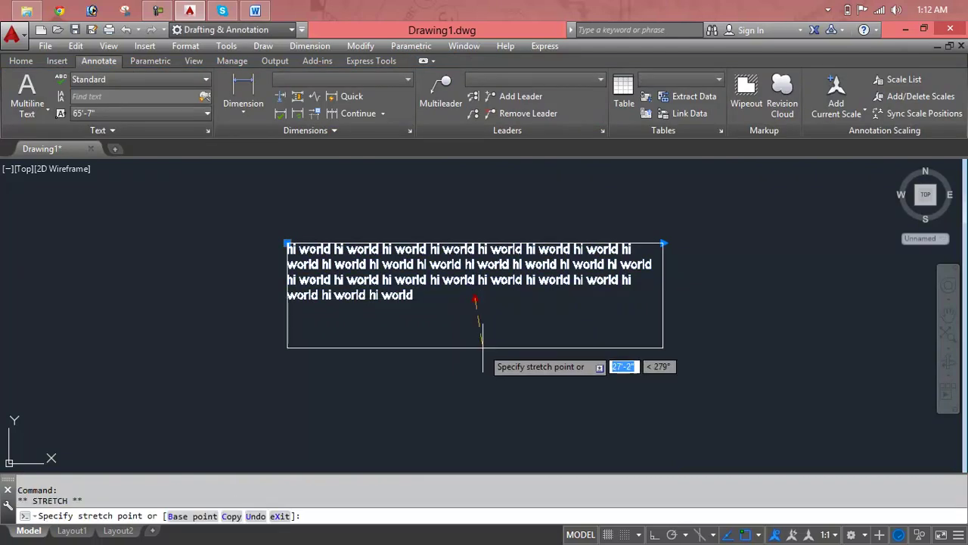
pyautogui.click(507, 354)
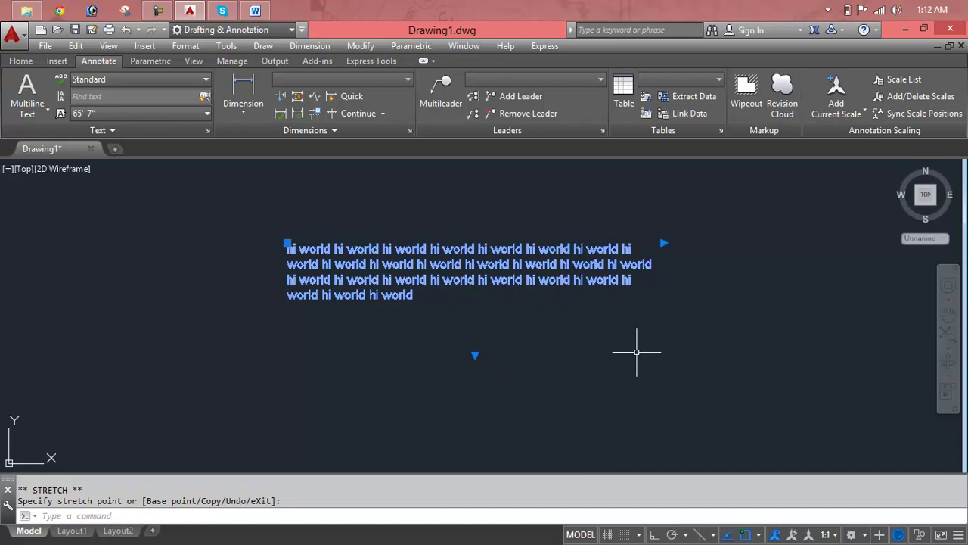
pyautogui.press('Escape')
# Delete the hi world paragraph and dismiss the Multiline Text options list.
pyautogui.click(541, 281)
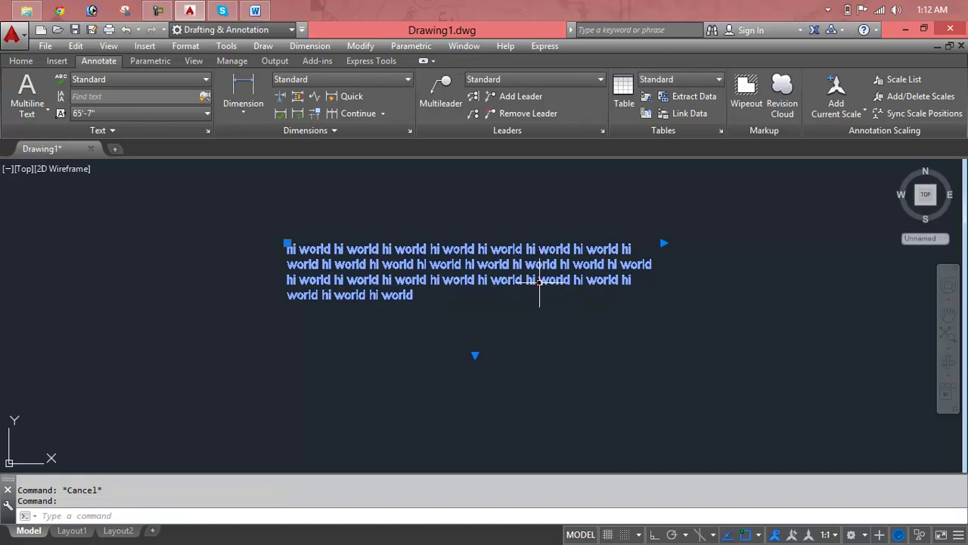
pyautogui.press('Delete')
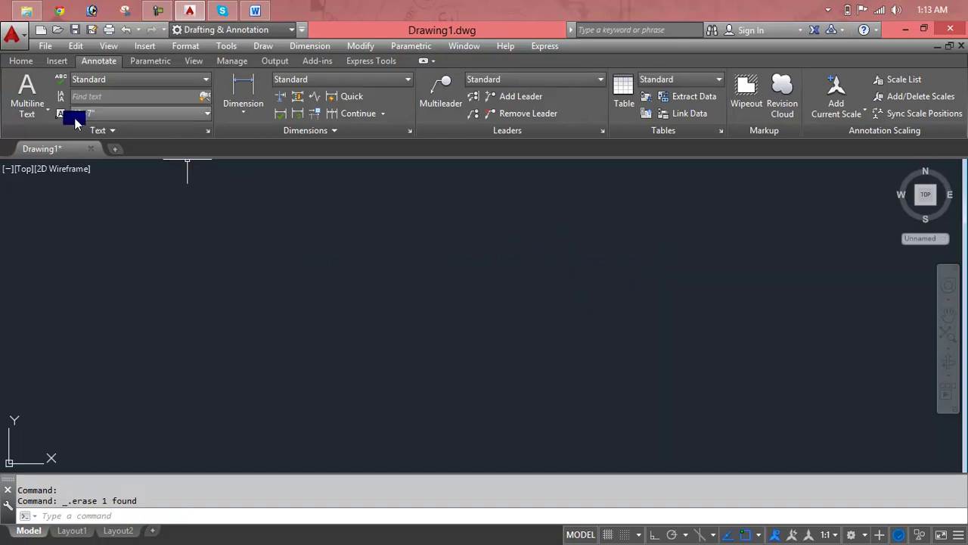
pyautogui.click(35, 122)
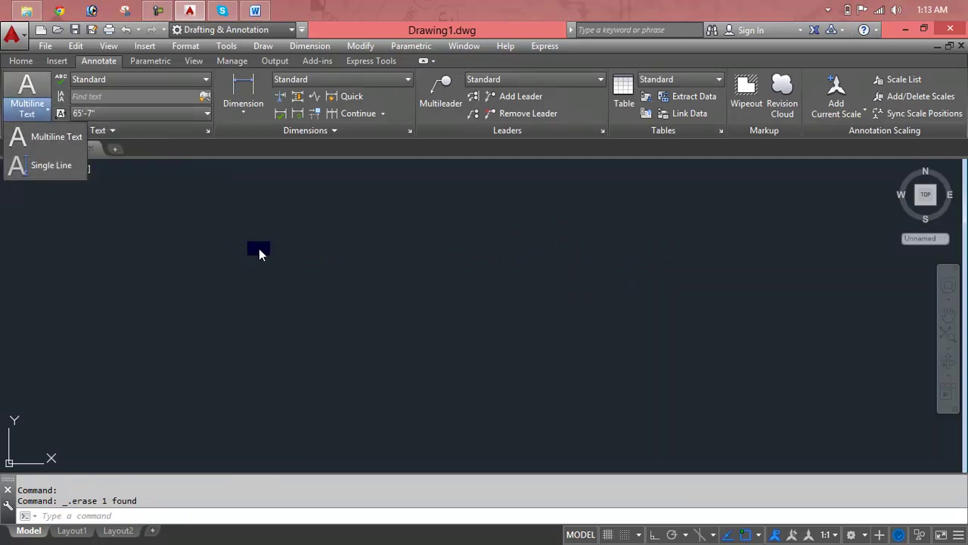
pyautogui.press('Escape')
pyautogui.press('Escape')
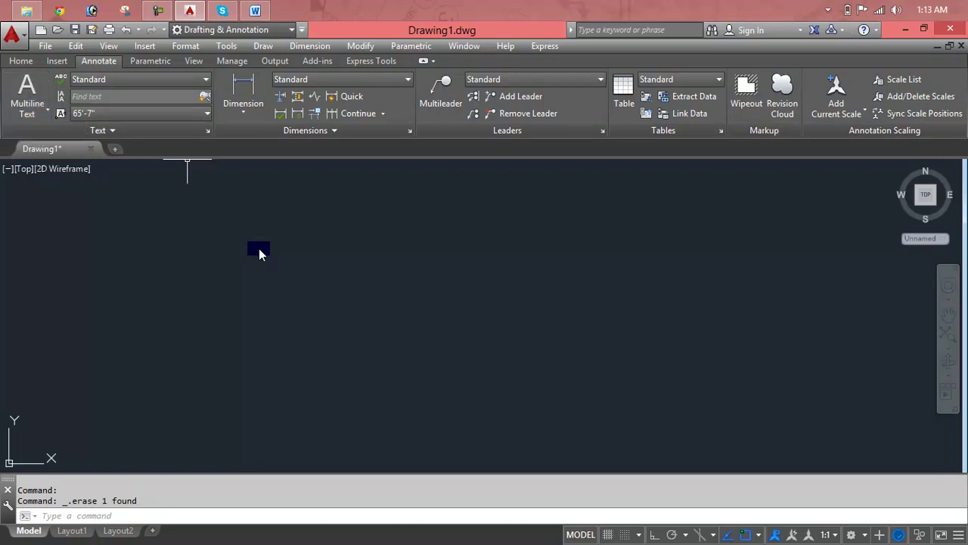